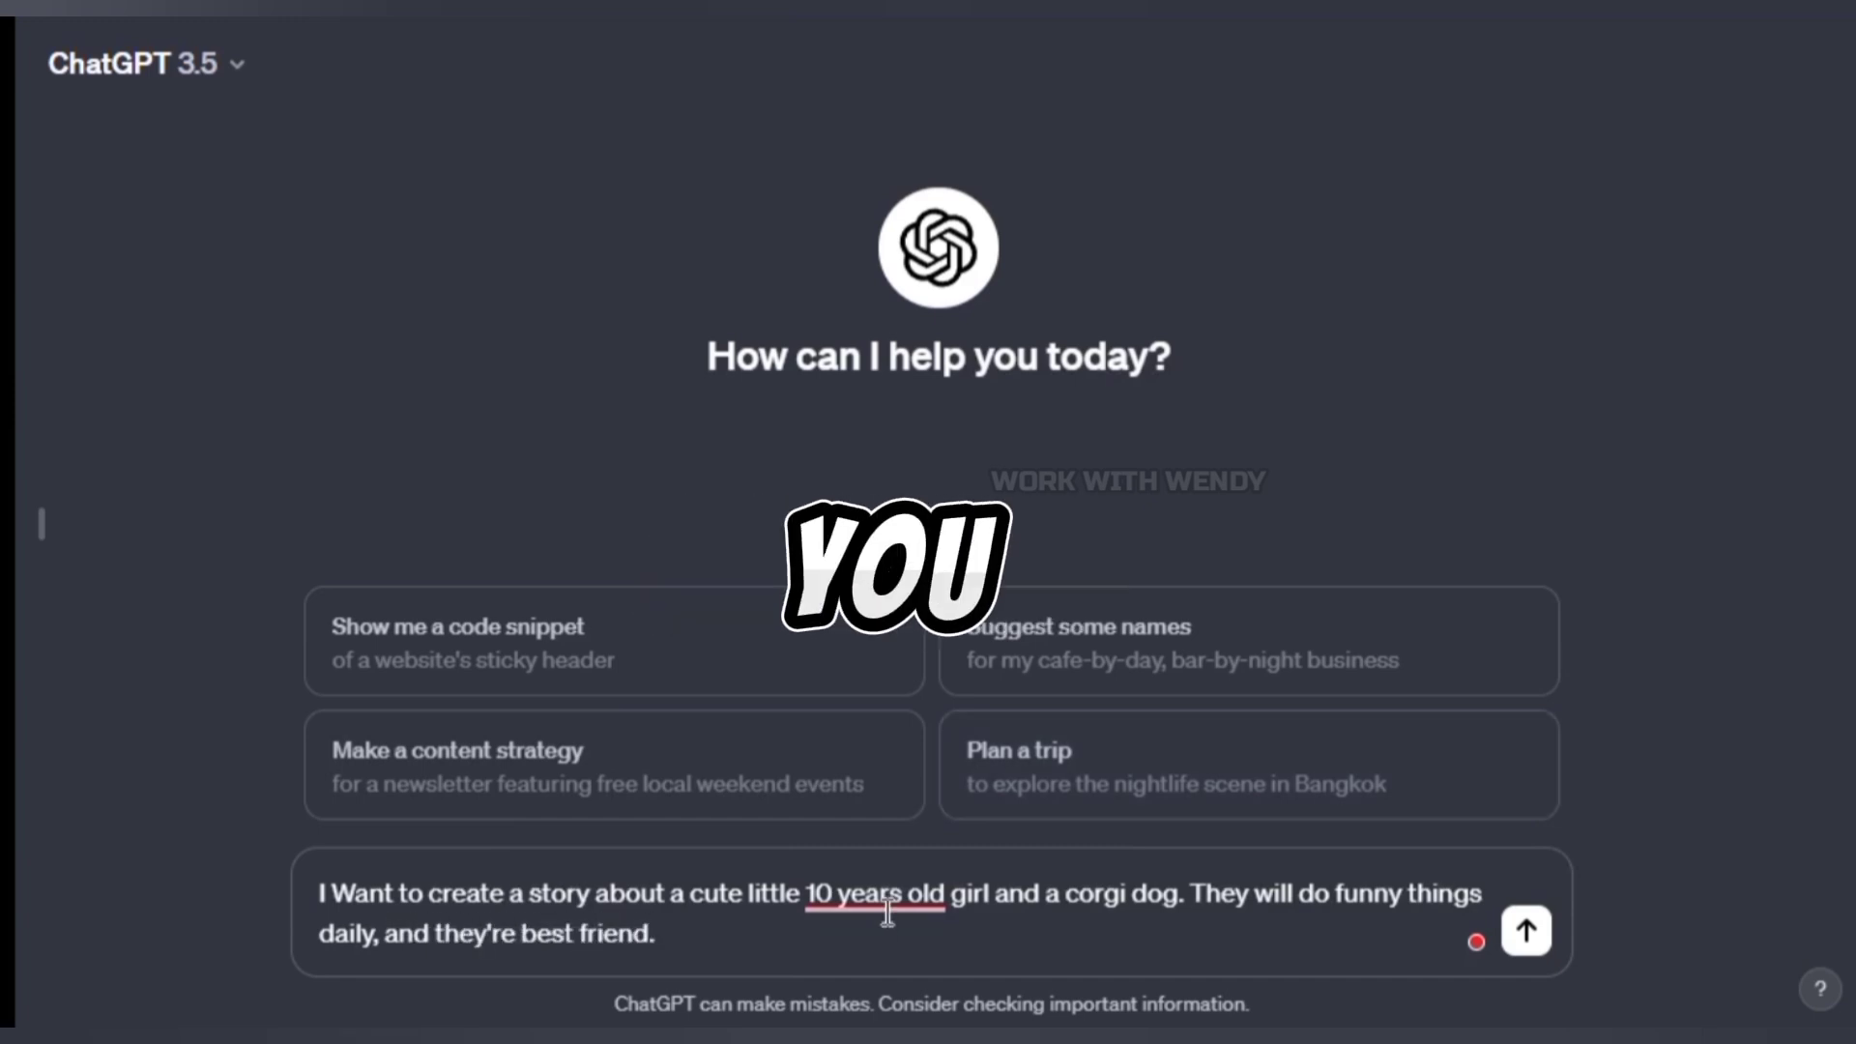
# Correct the story prompt's age wording to "10-year-old", append "Make a funny story." and send it
pyautogui.click(909, 803)
pyautogui.click(725, 940)
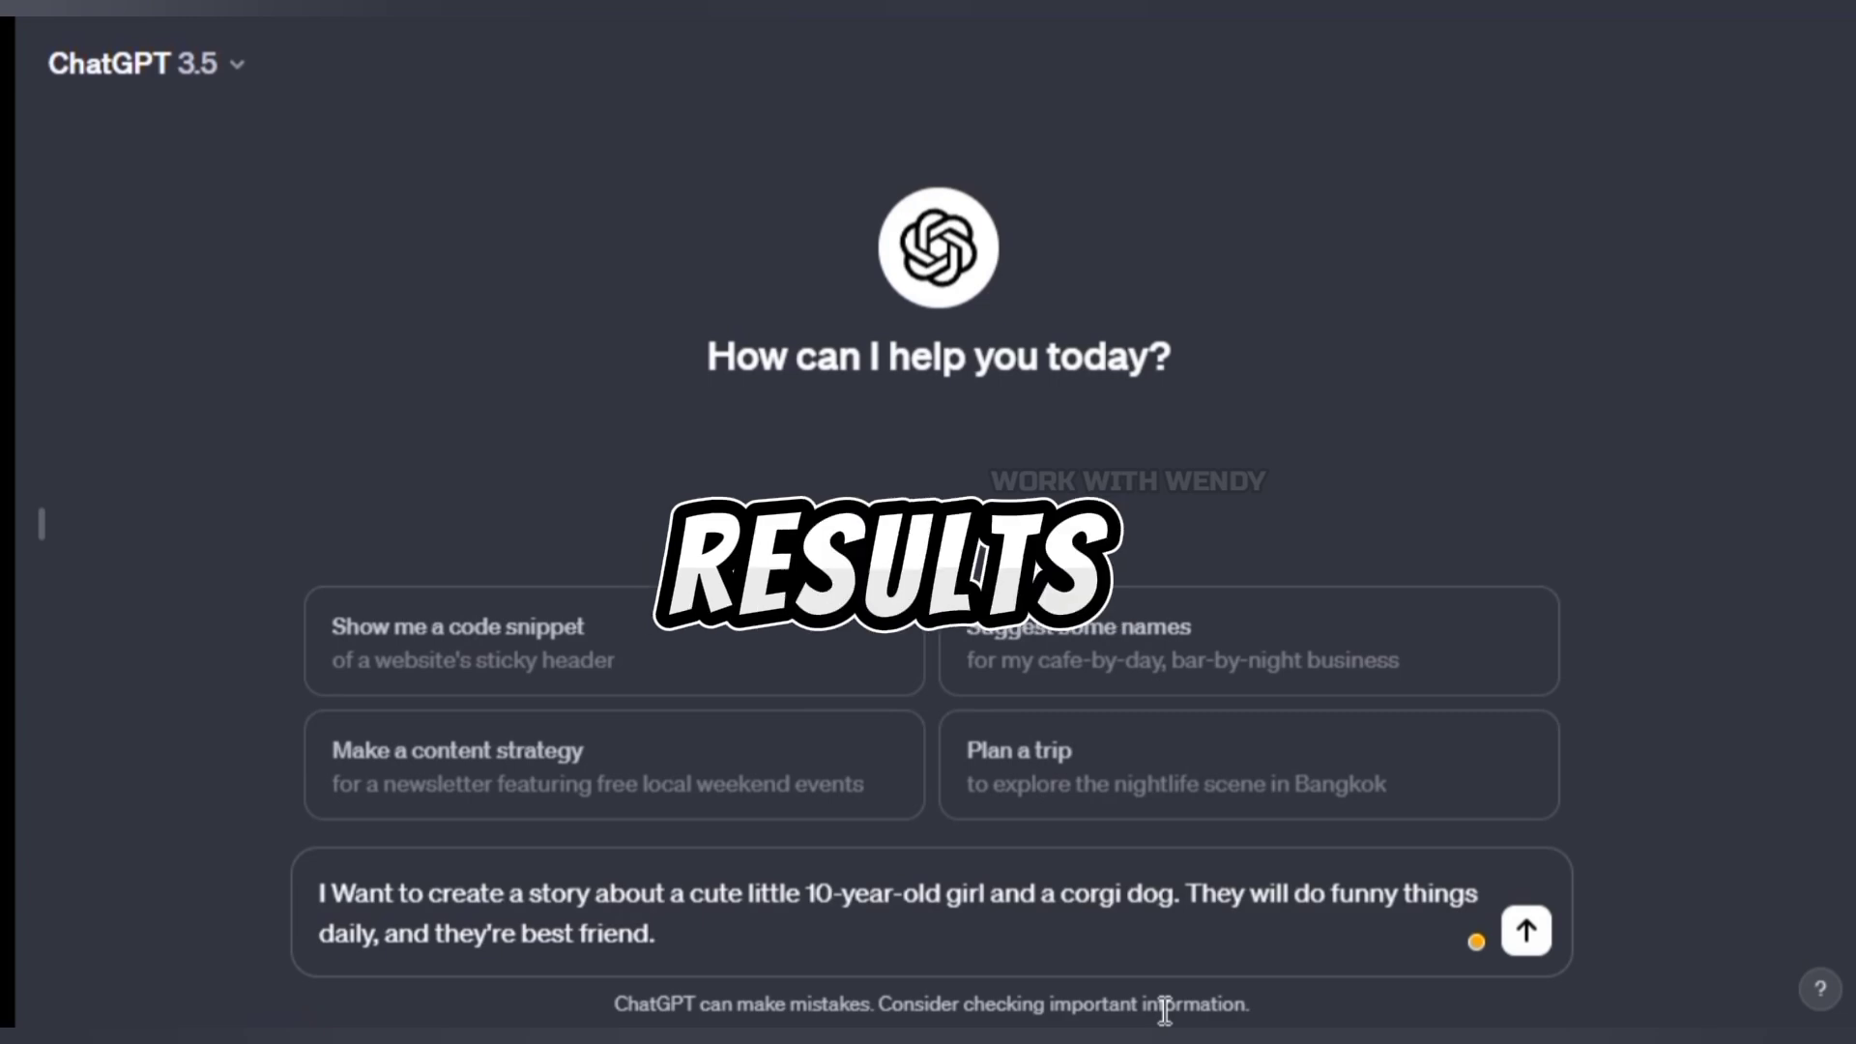
pyautogui.write('Make a funny story to make')
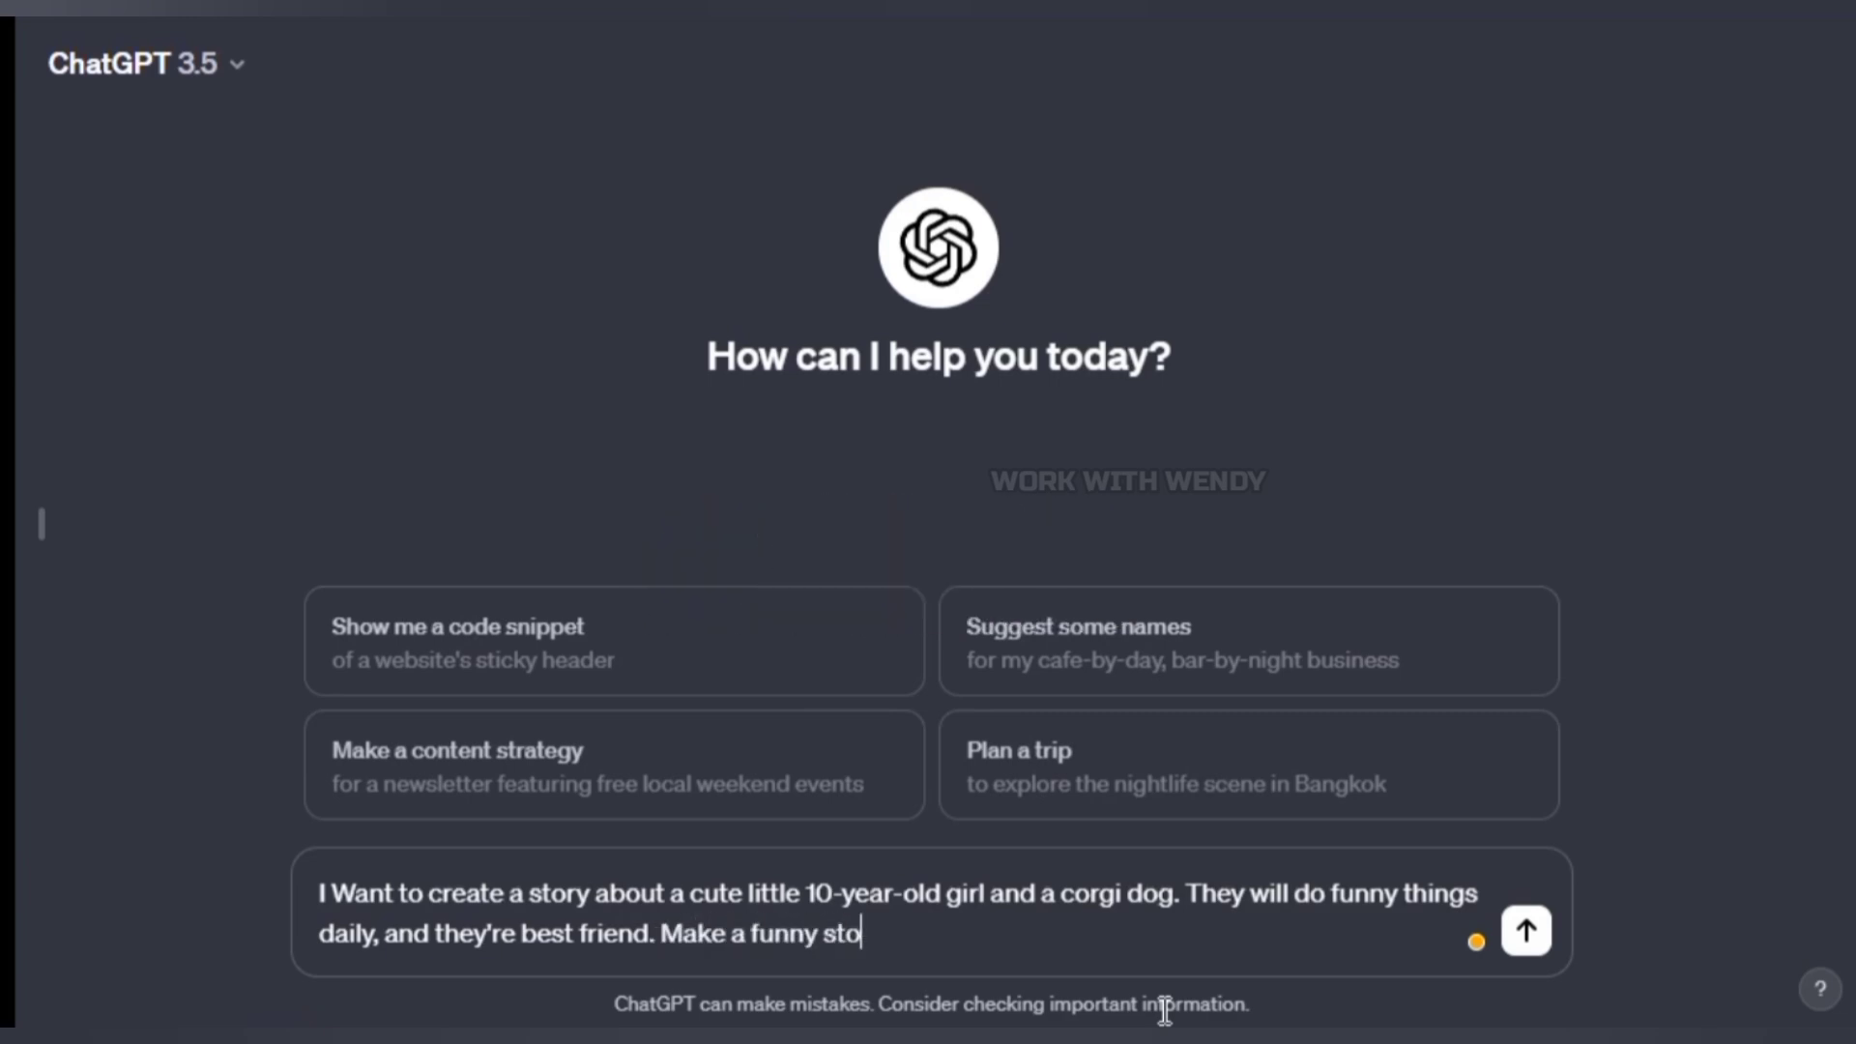
pyautogui.press('BackSpace')
pyautogui.press('BackSpace')
pyautogui.press('BackSpace')
pyautogui.press('BackSpace')
pyautogui.press('BackSpace')
pyautogui.press('BackSpace')
pyautogui.press('BackSpace')
pyautogui.press('BackSpace')
pyautogui.write('.')
pyautogui.press('Return')
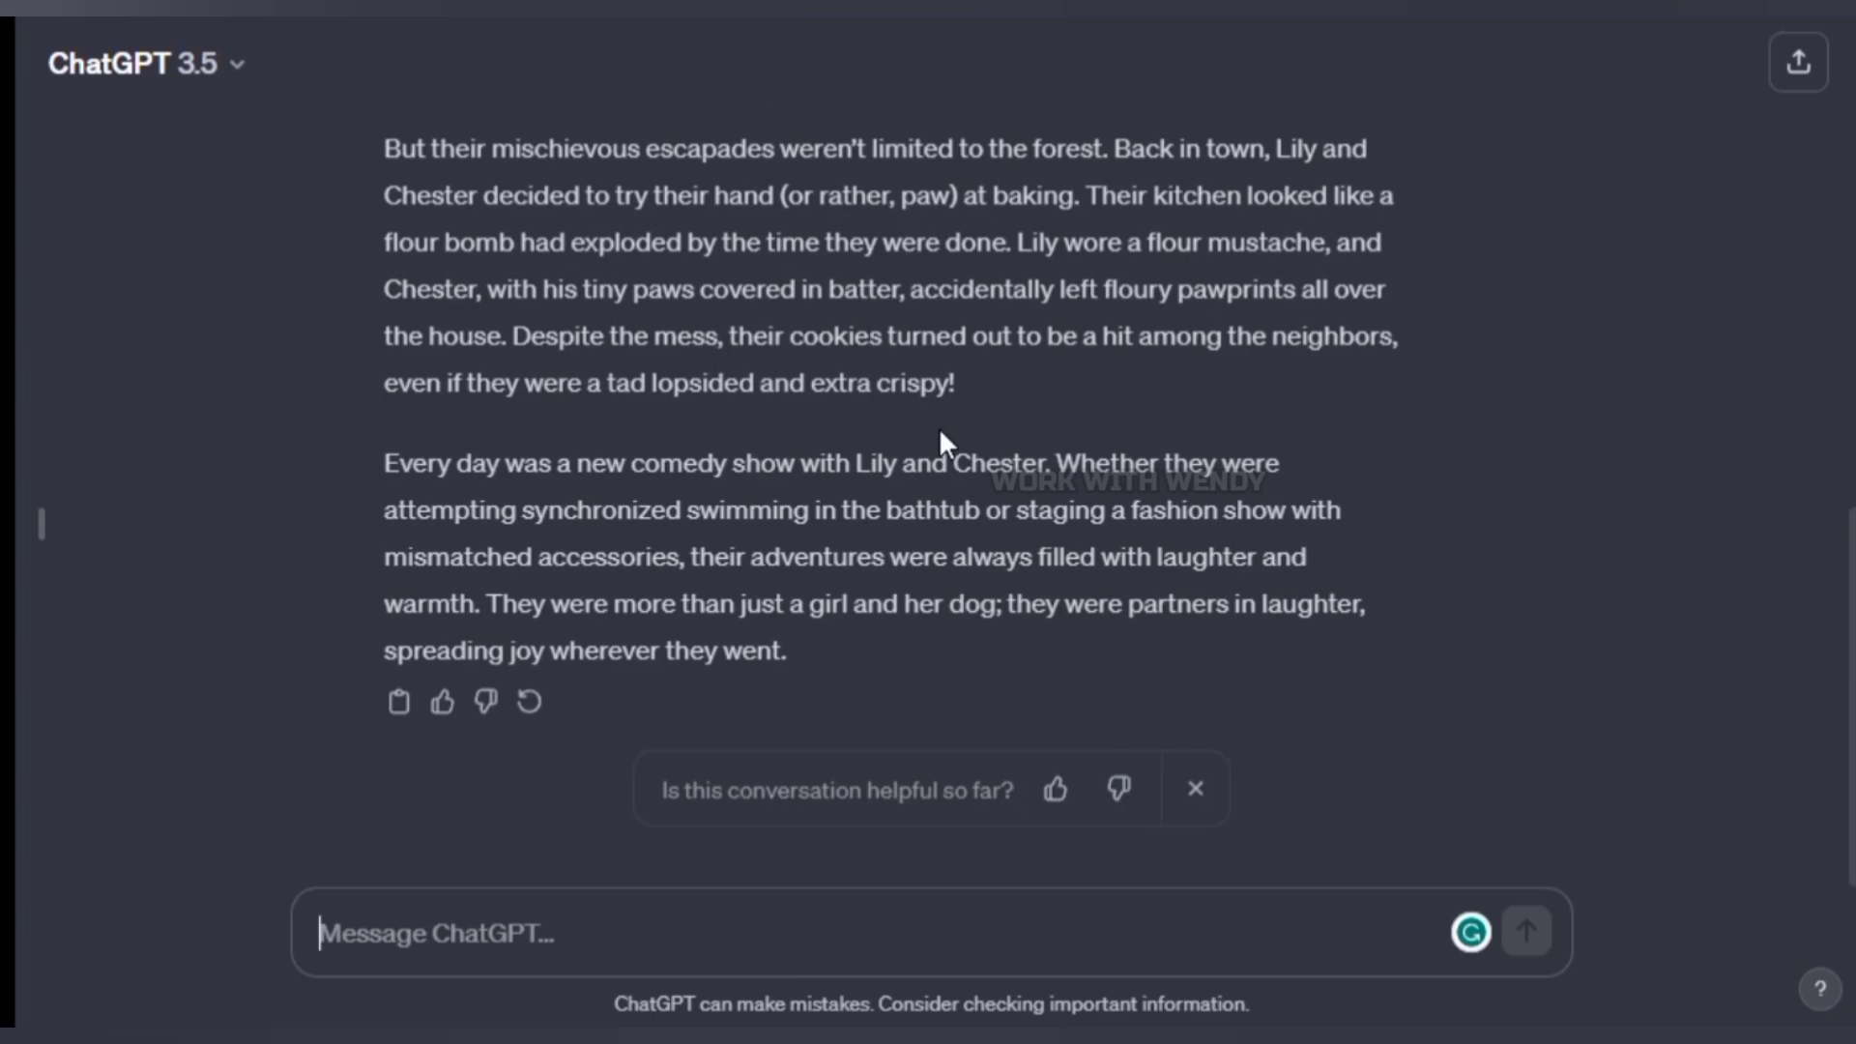
# Read through the generated story and send the follow-up request "Now give me scenes prompts to generate images by AI"
pyautogui.scroll(15, 734, 445)
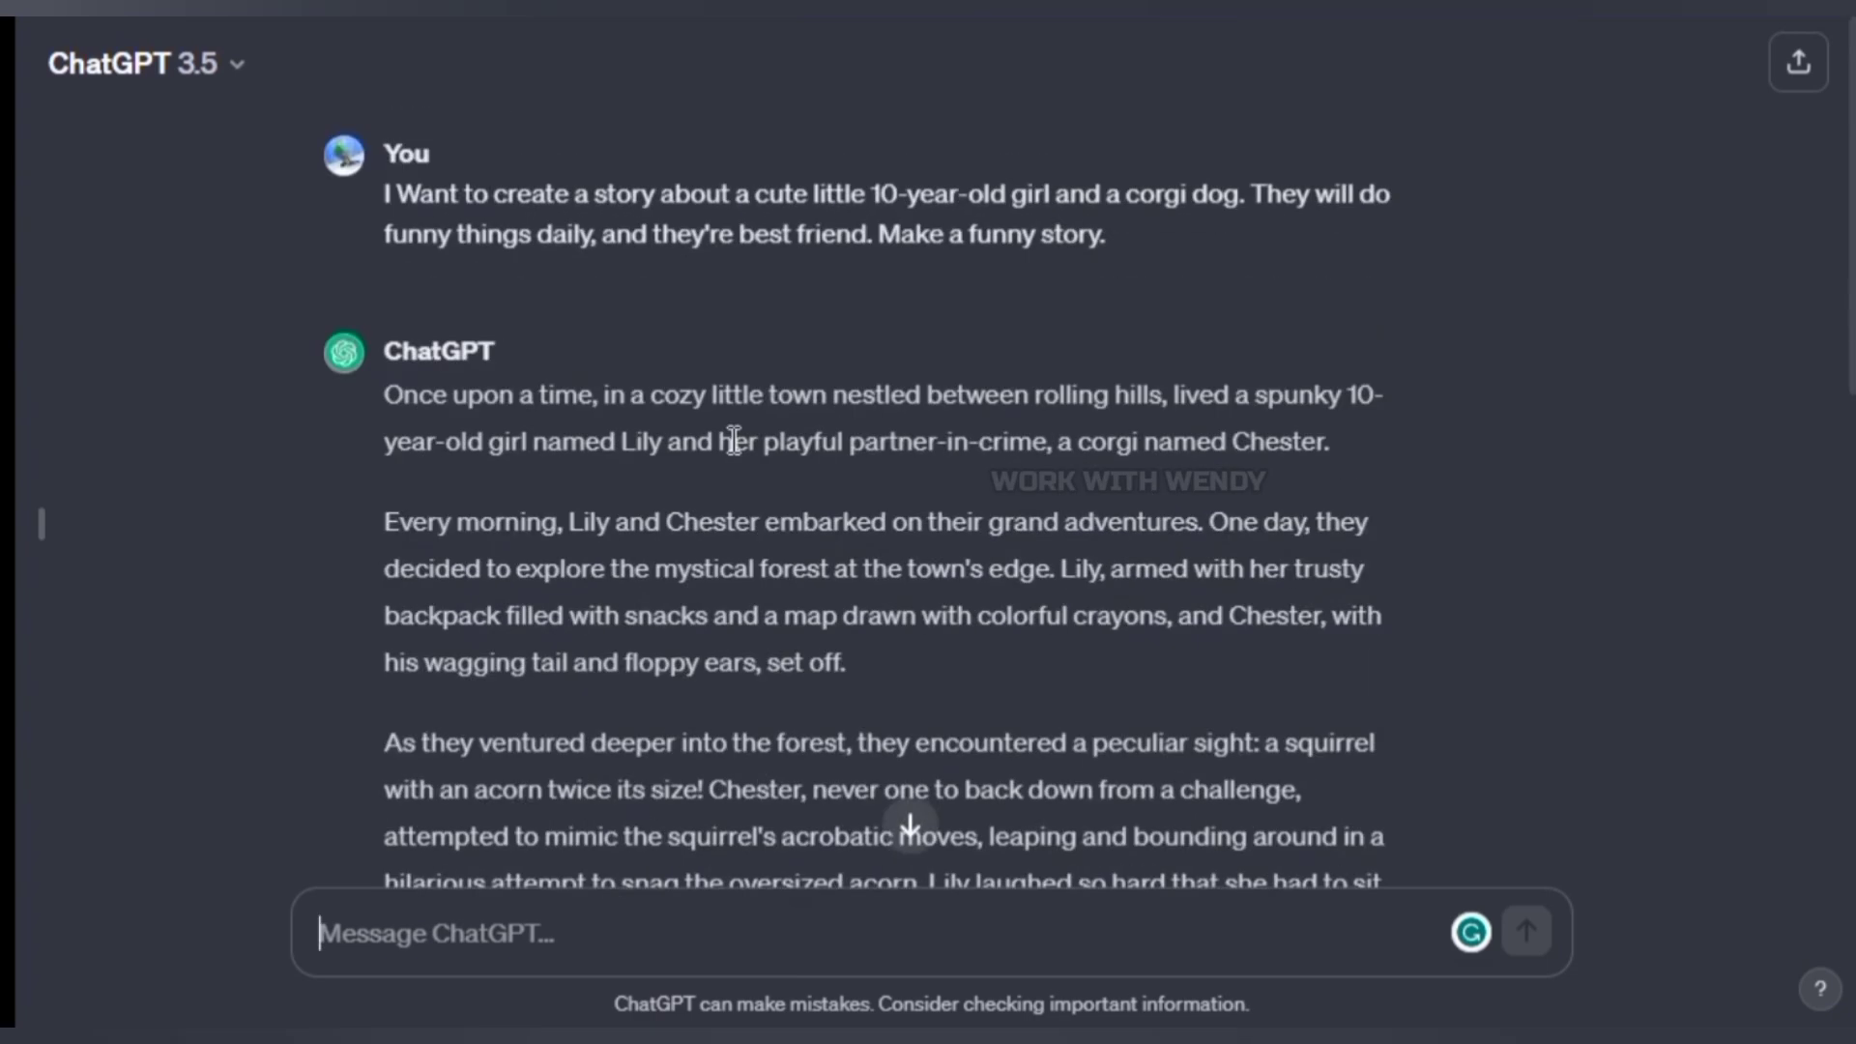
pyautogui.scroll(-15, 961, 735)
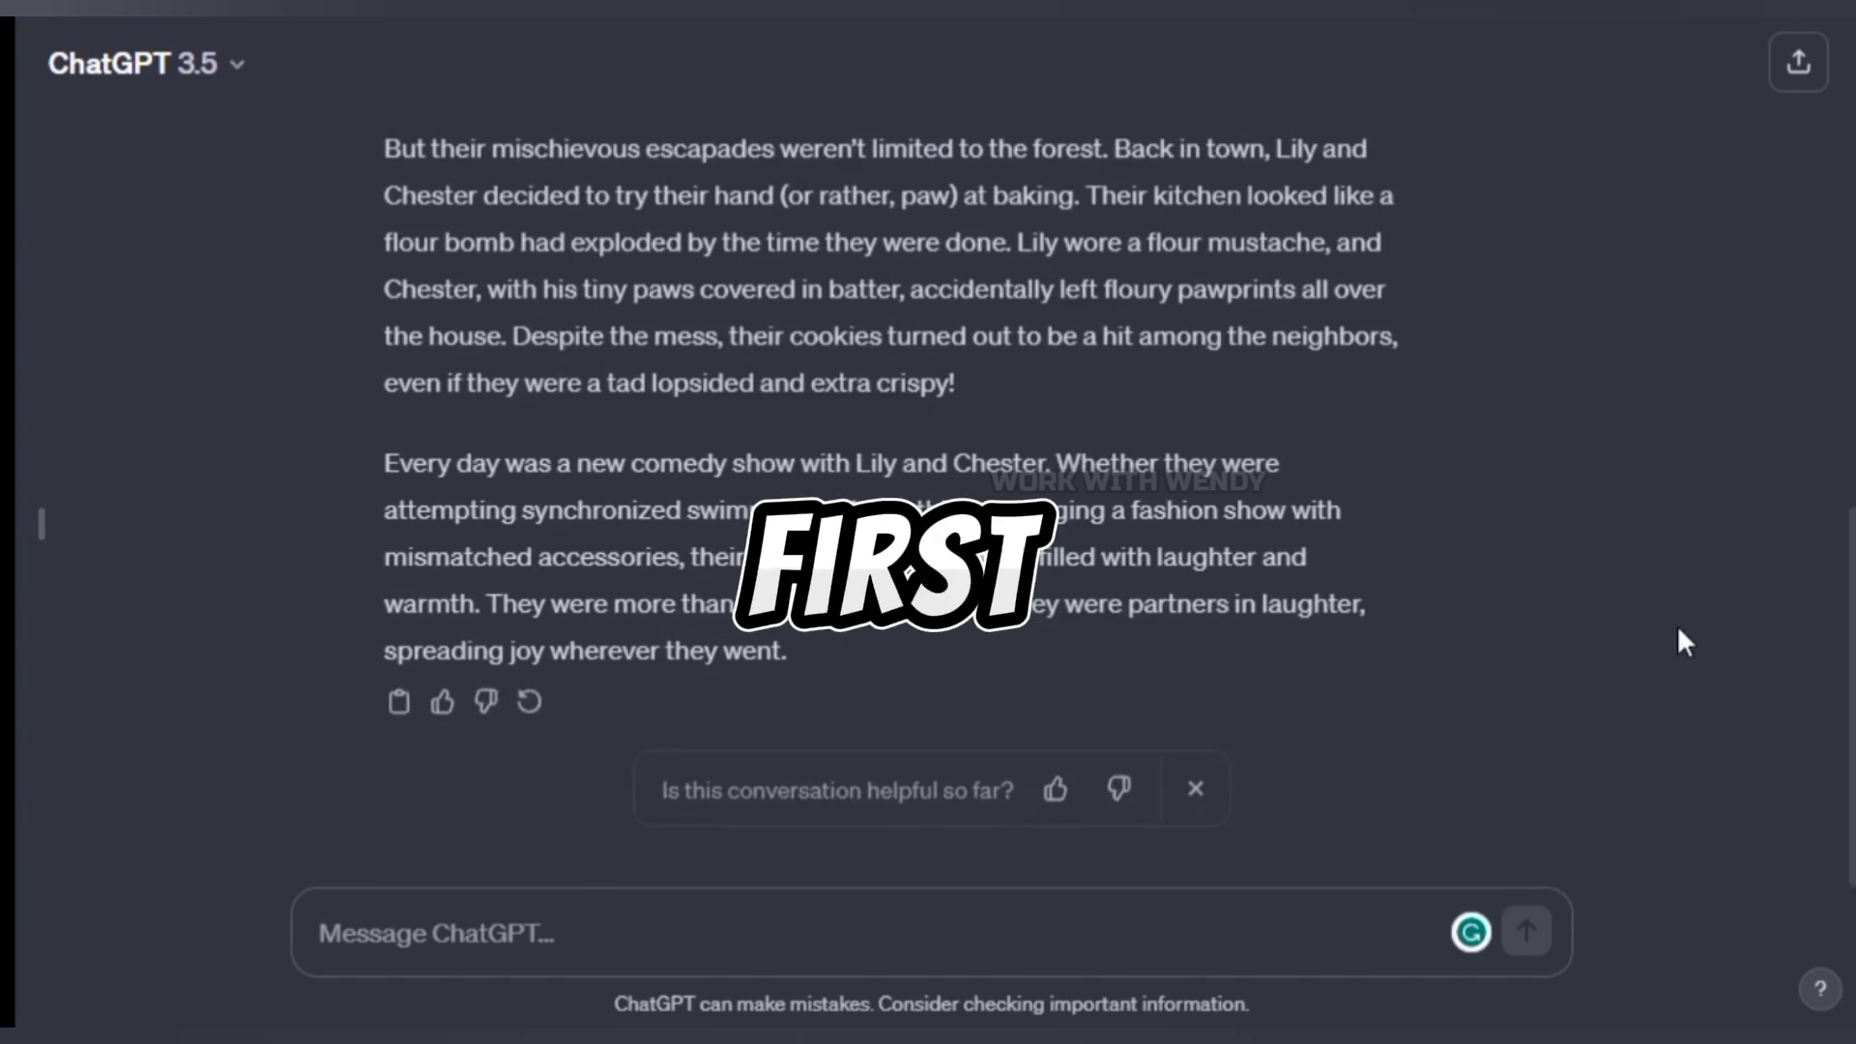
pyautogui.write('Now give me scenes')
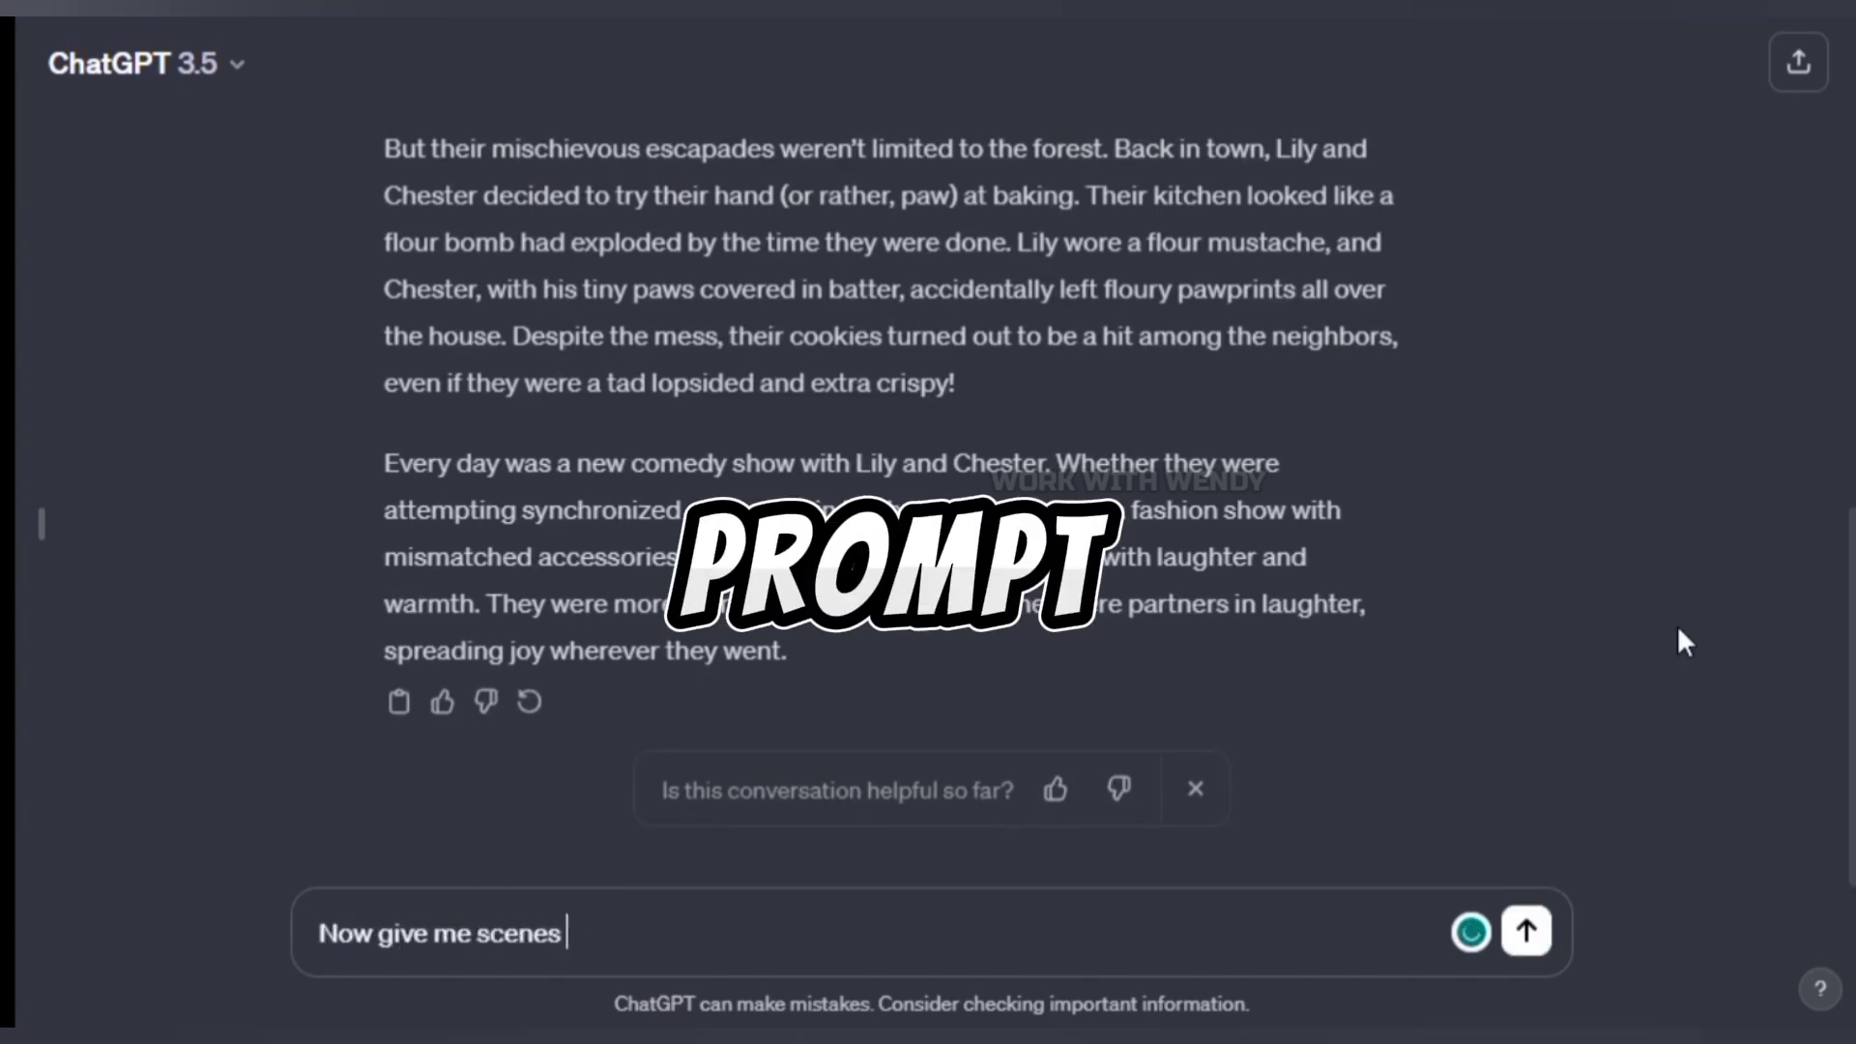
pyautogui.write(' prompts to generate ')
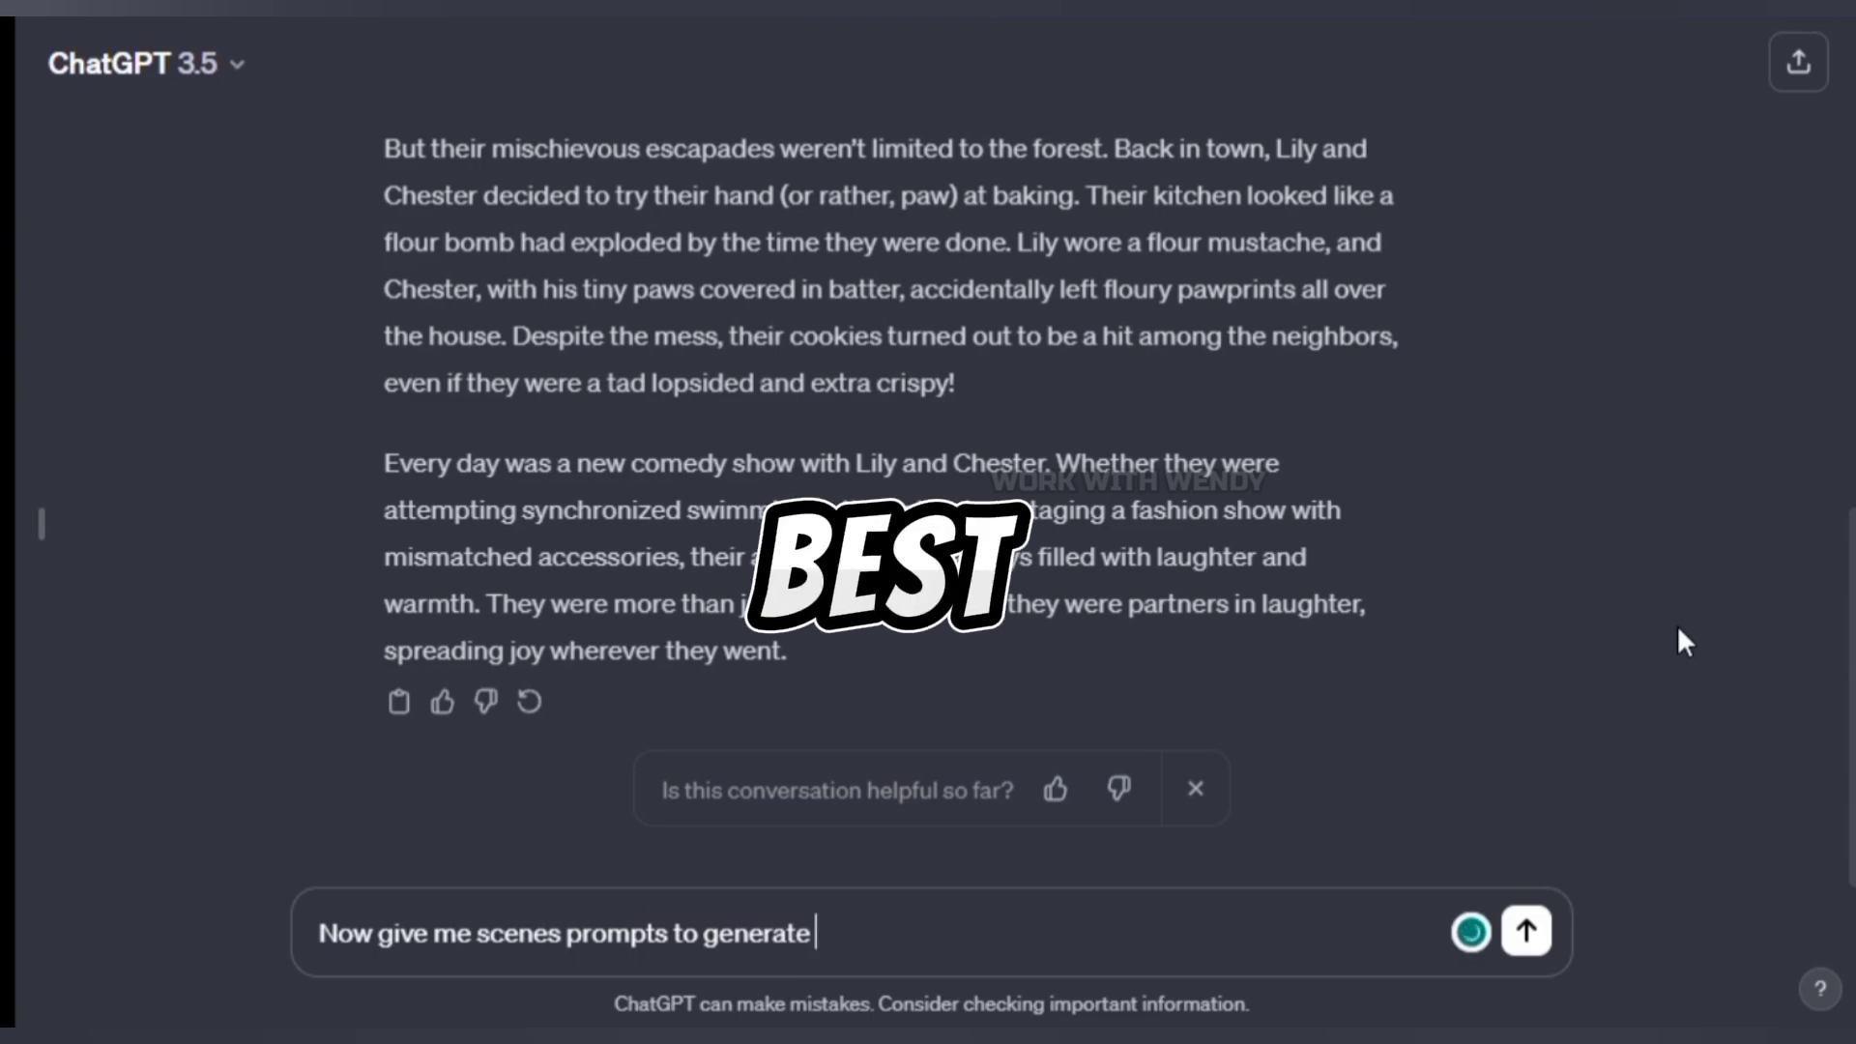
pyautogui.write('images by AI')
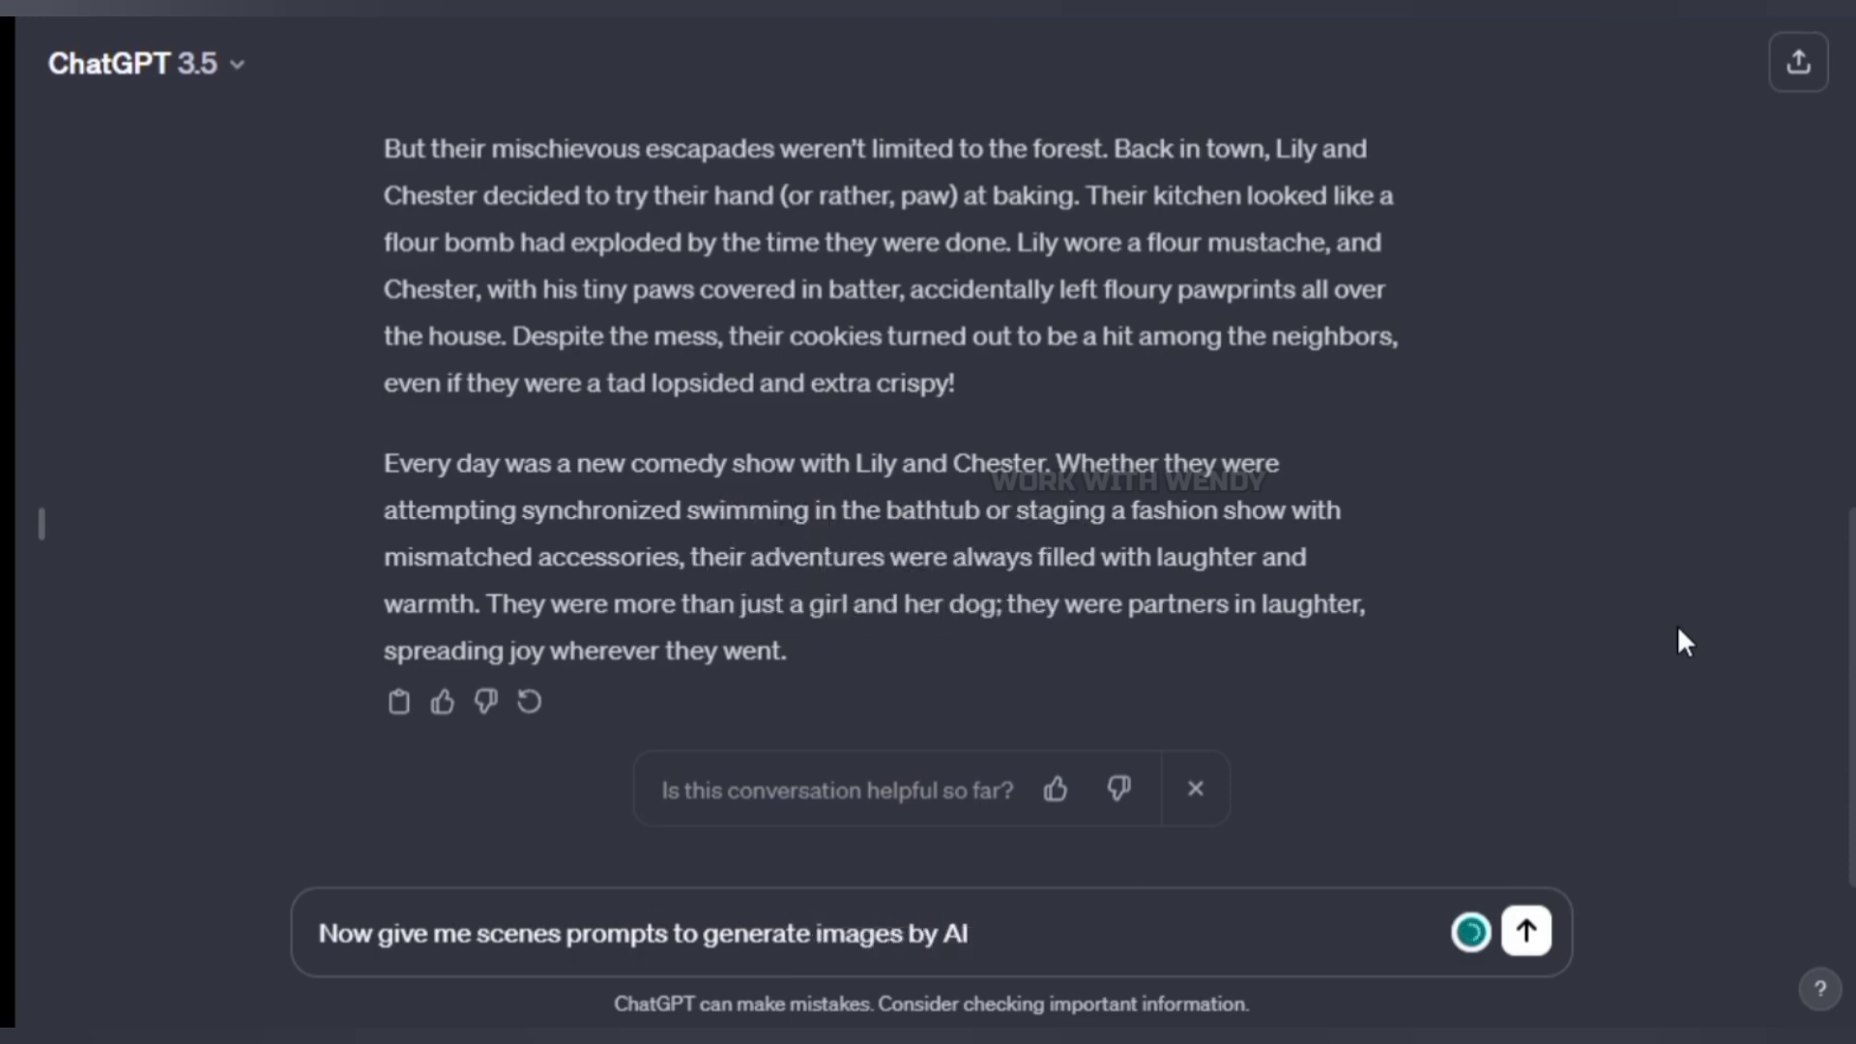
pyautogui.press('Return')
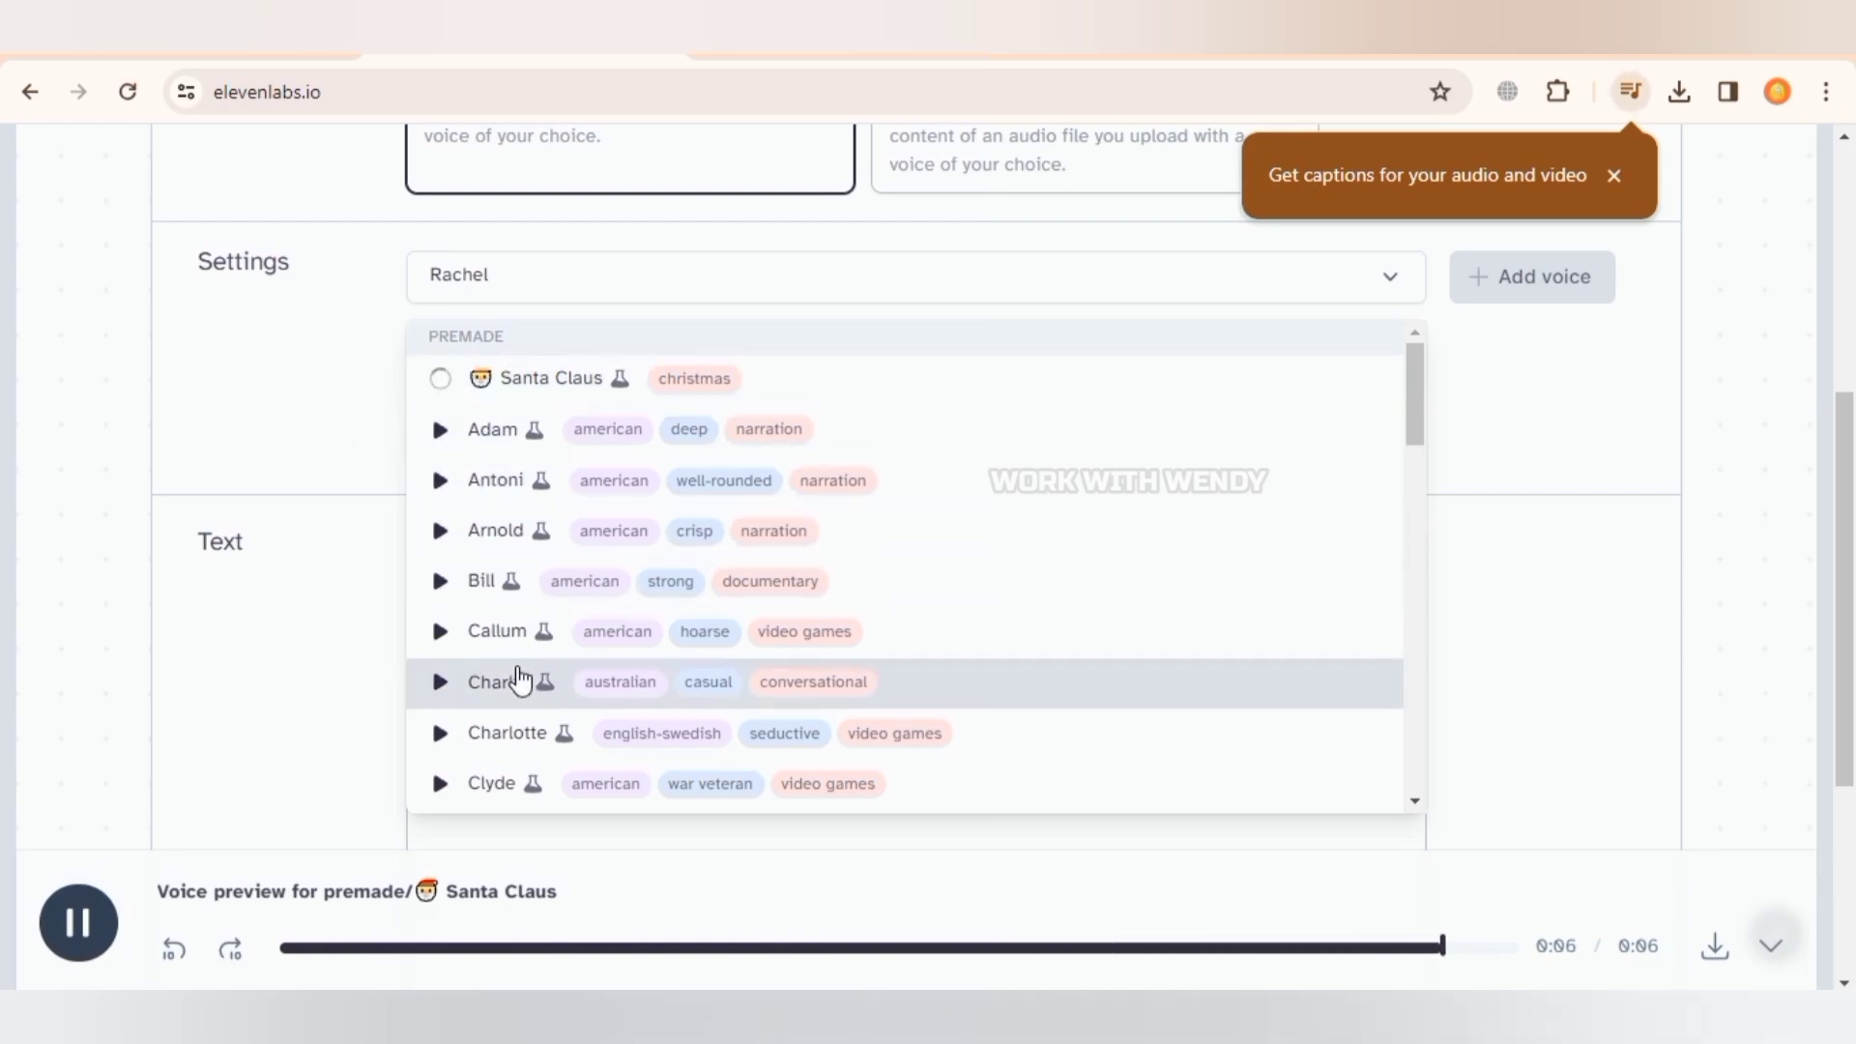
# Preview the Charlotte voice in ElevenLabs and paste in the Wendy and Mavis story copied from ChatGPT as the speech text
pyautogui.click(443, 736)
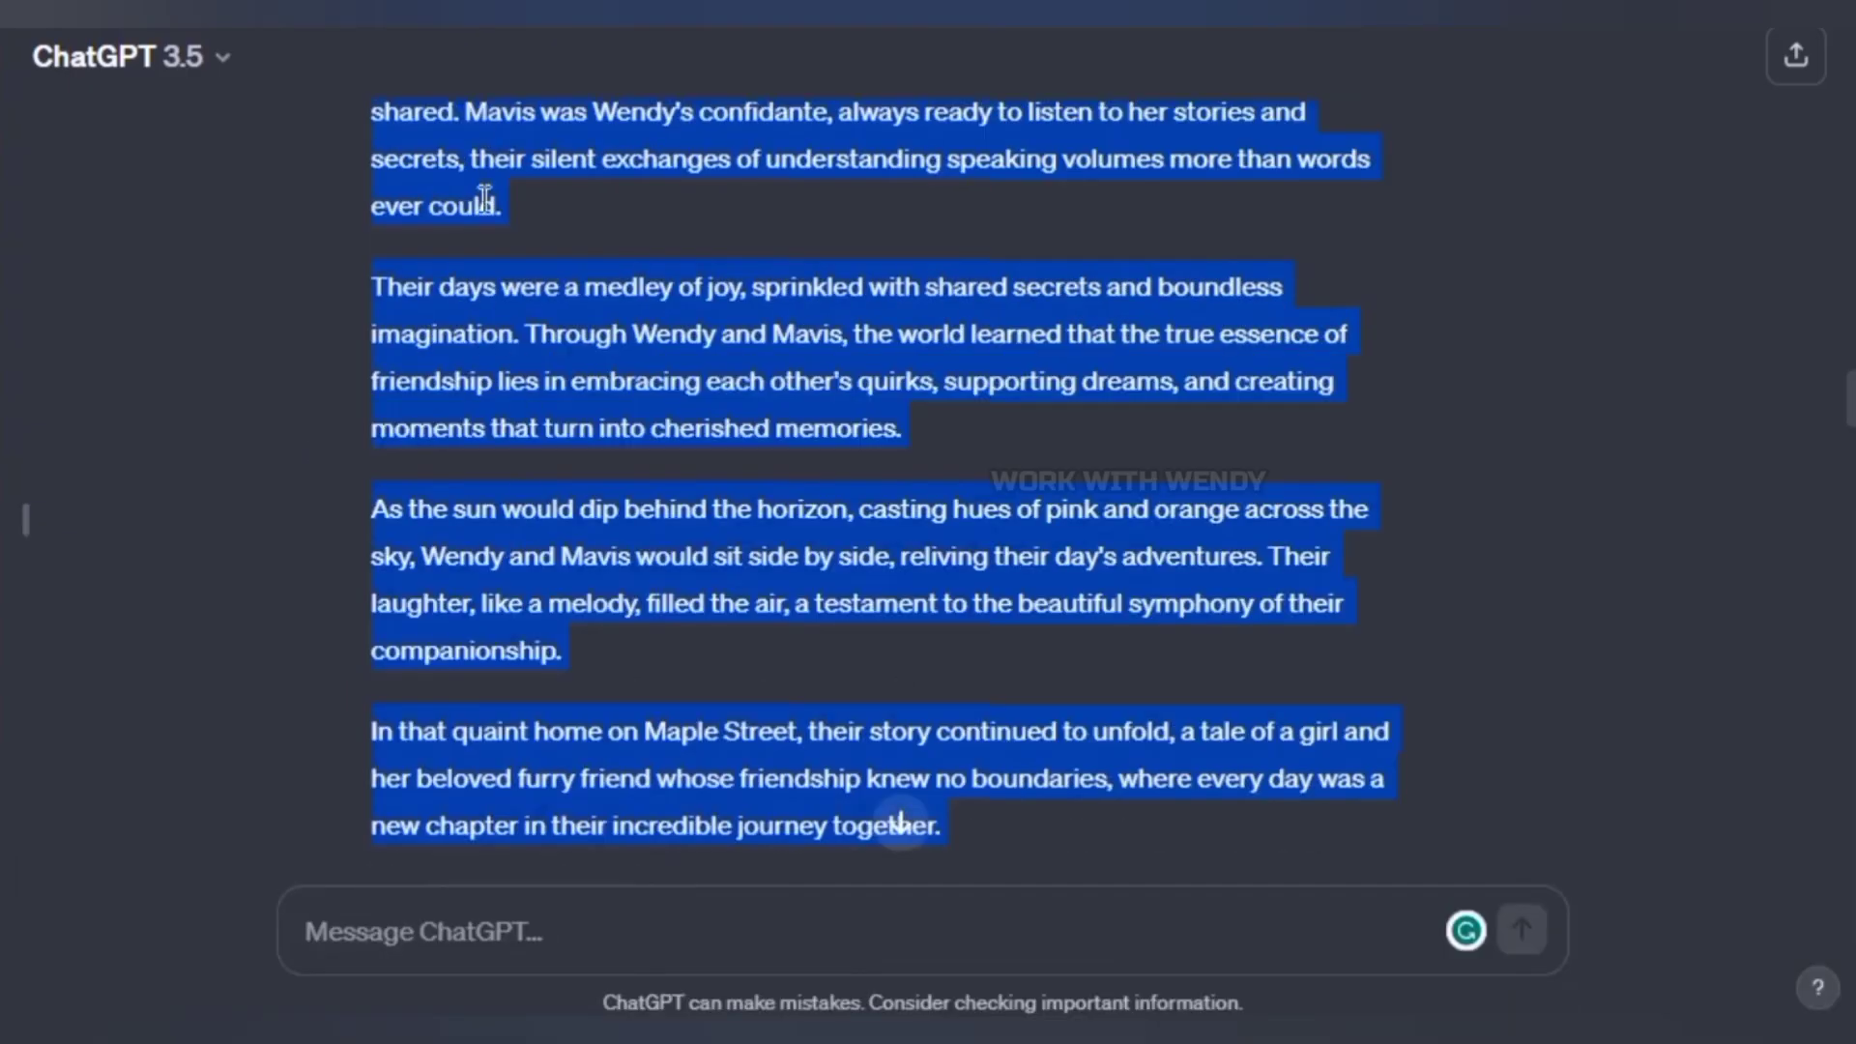
pyautogui.rightClick(485, 198)
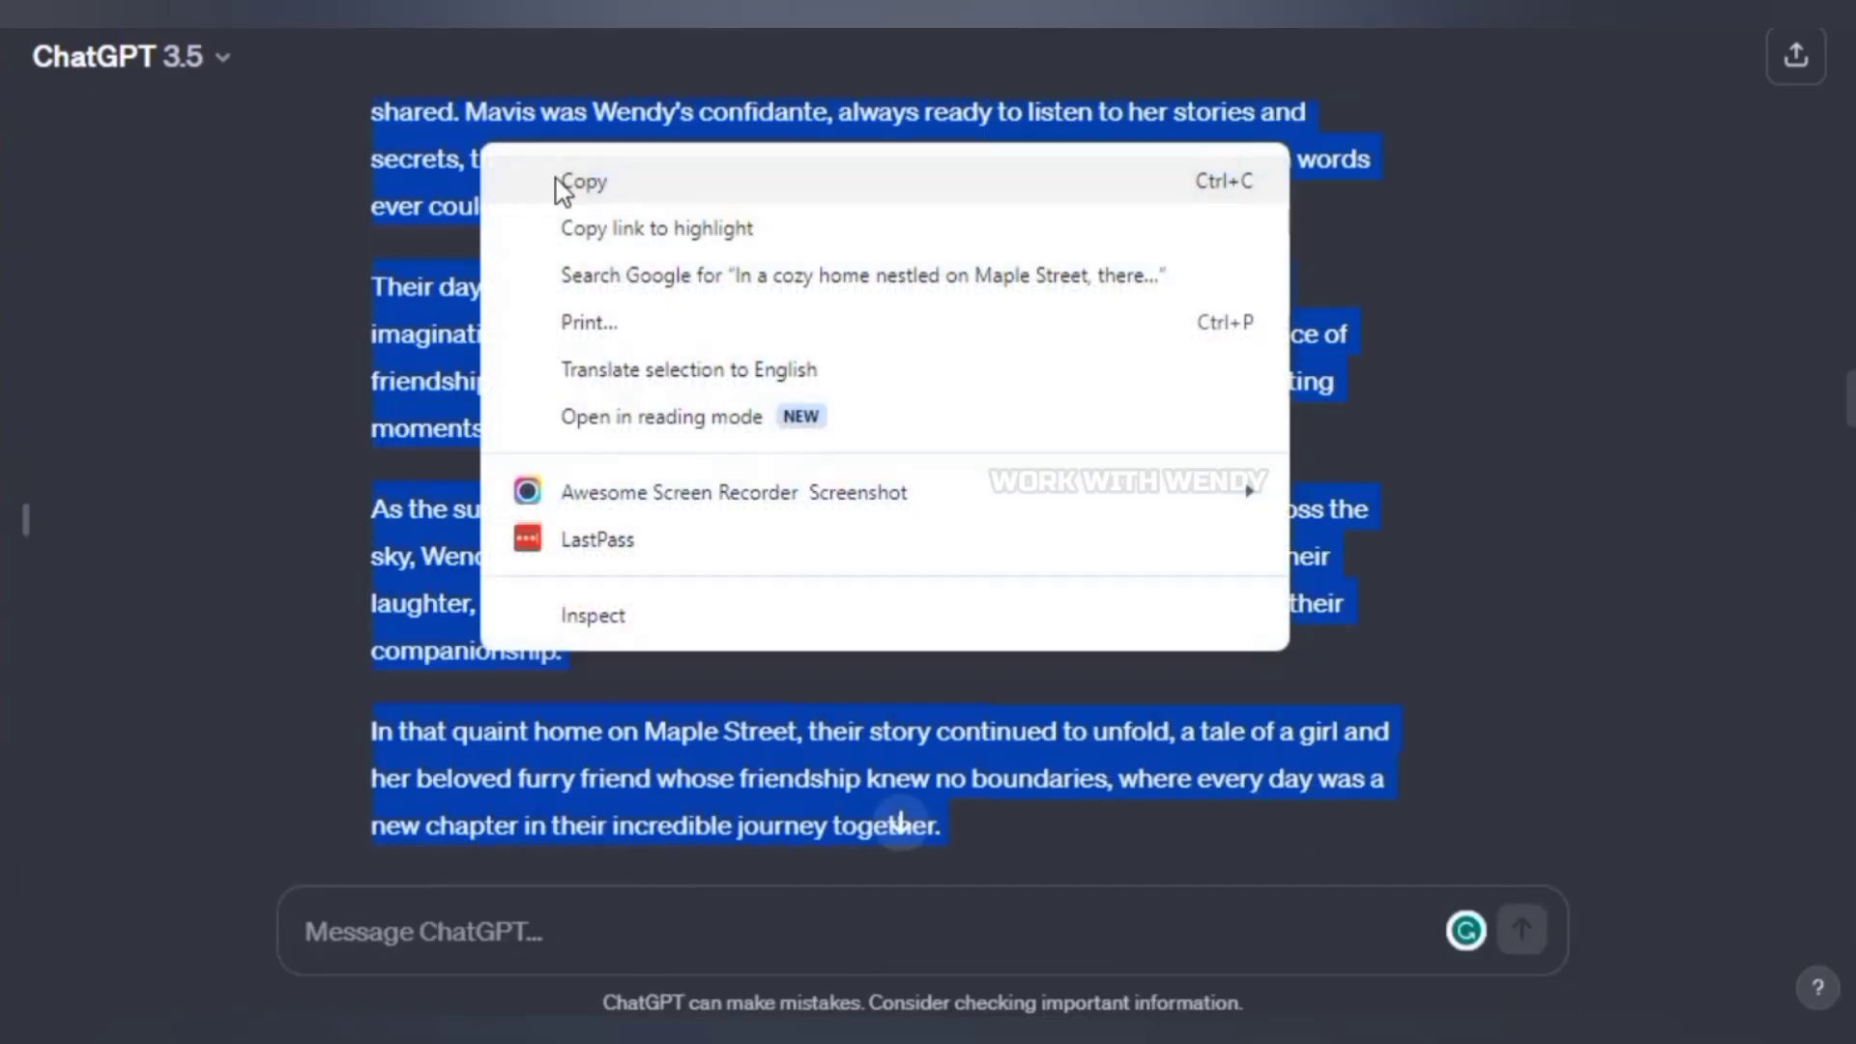
pyautogui.click(559, 179)
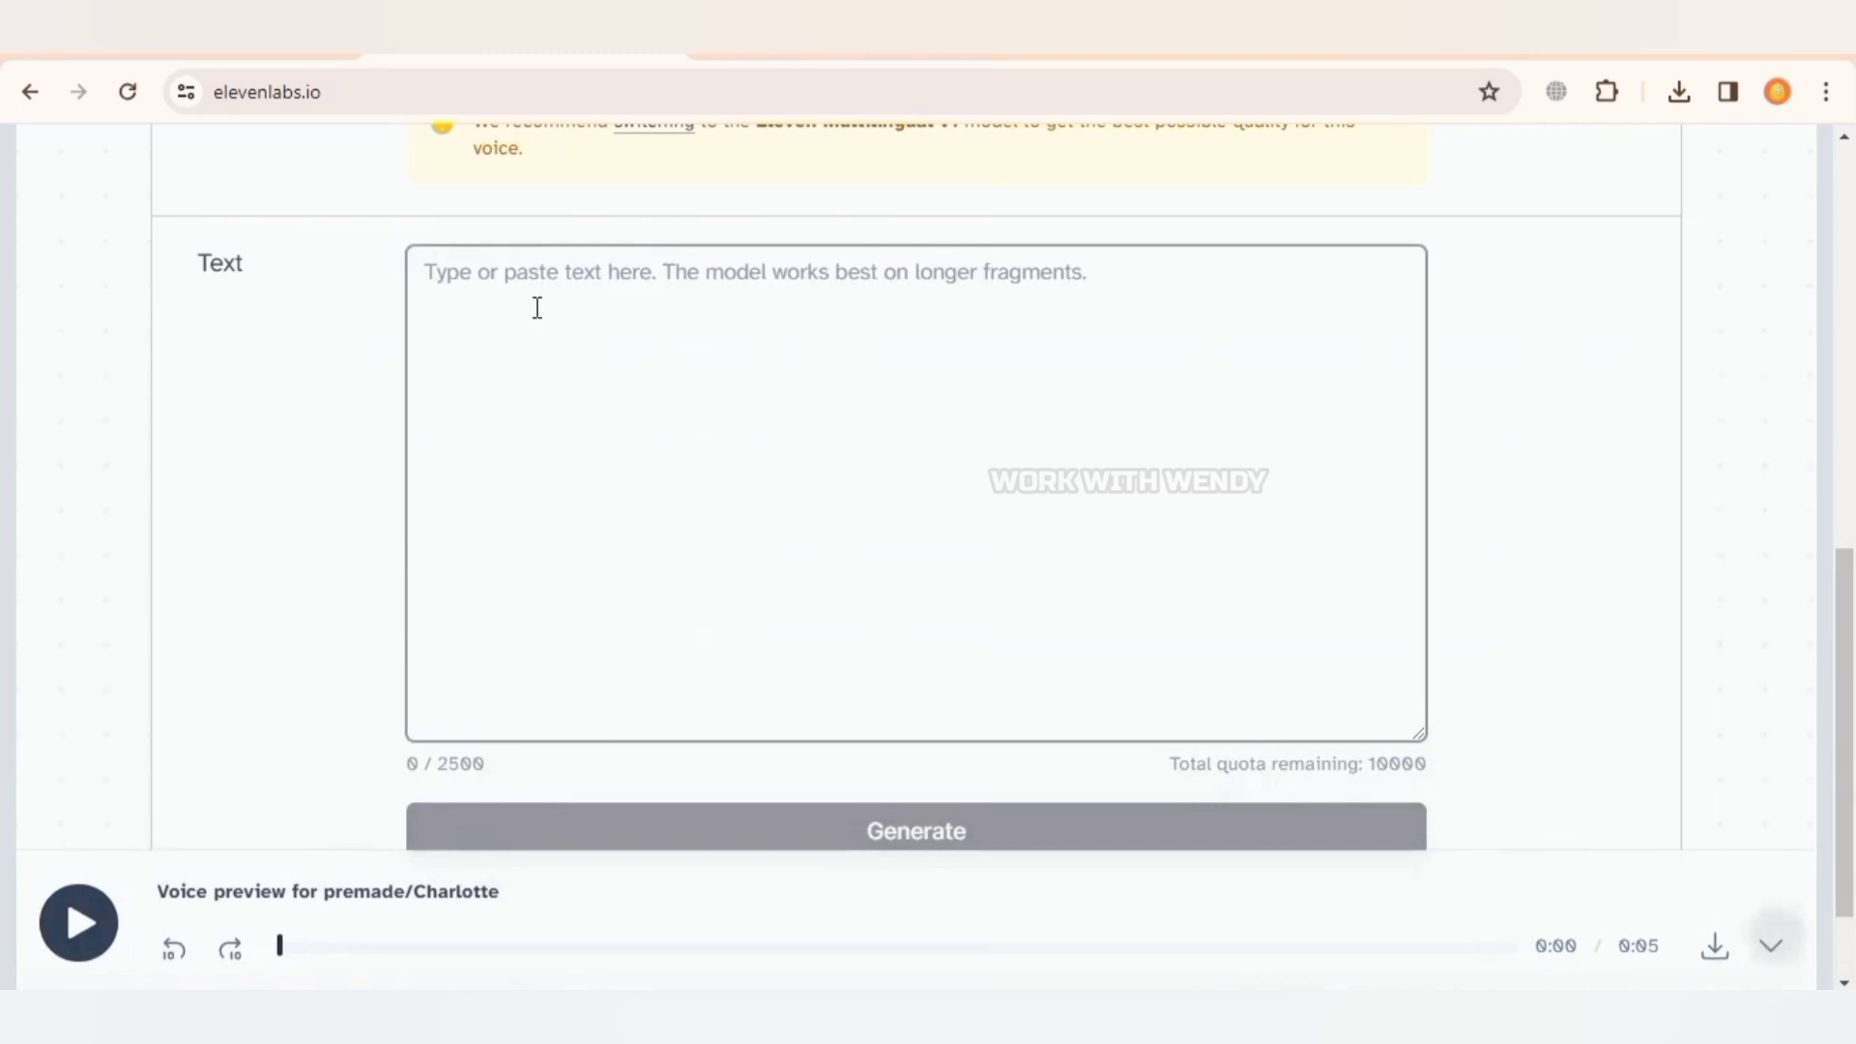
pyautogui.click(538, 308)
pyautogui.hotkey('ctrl', 'v')
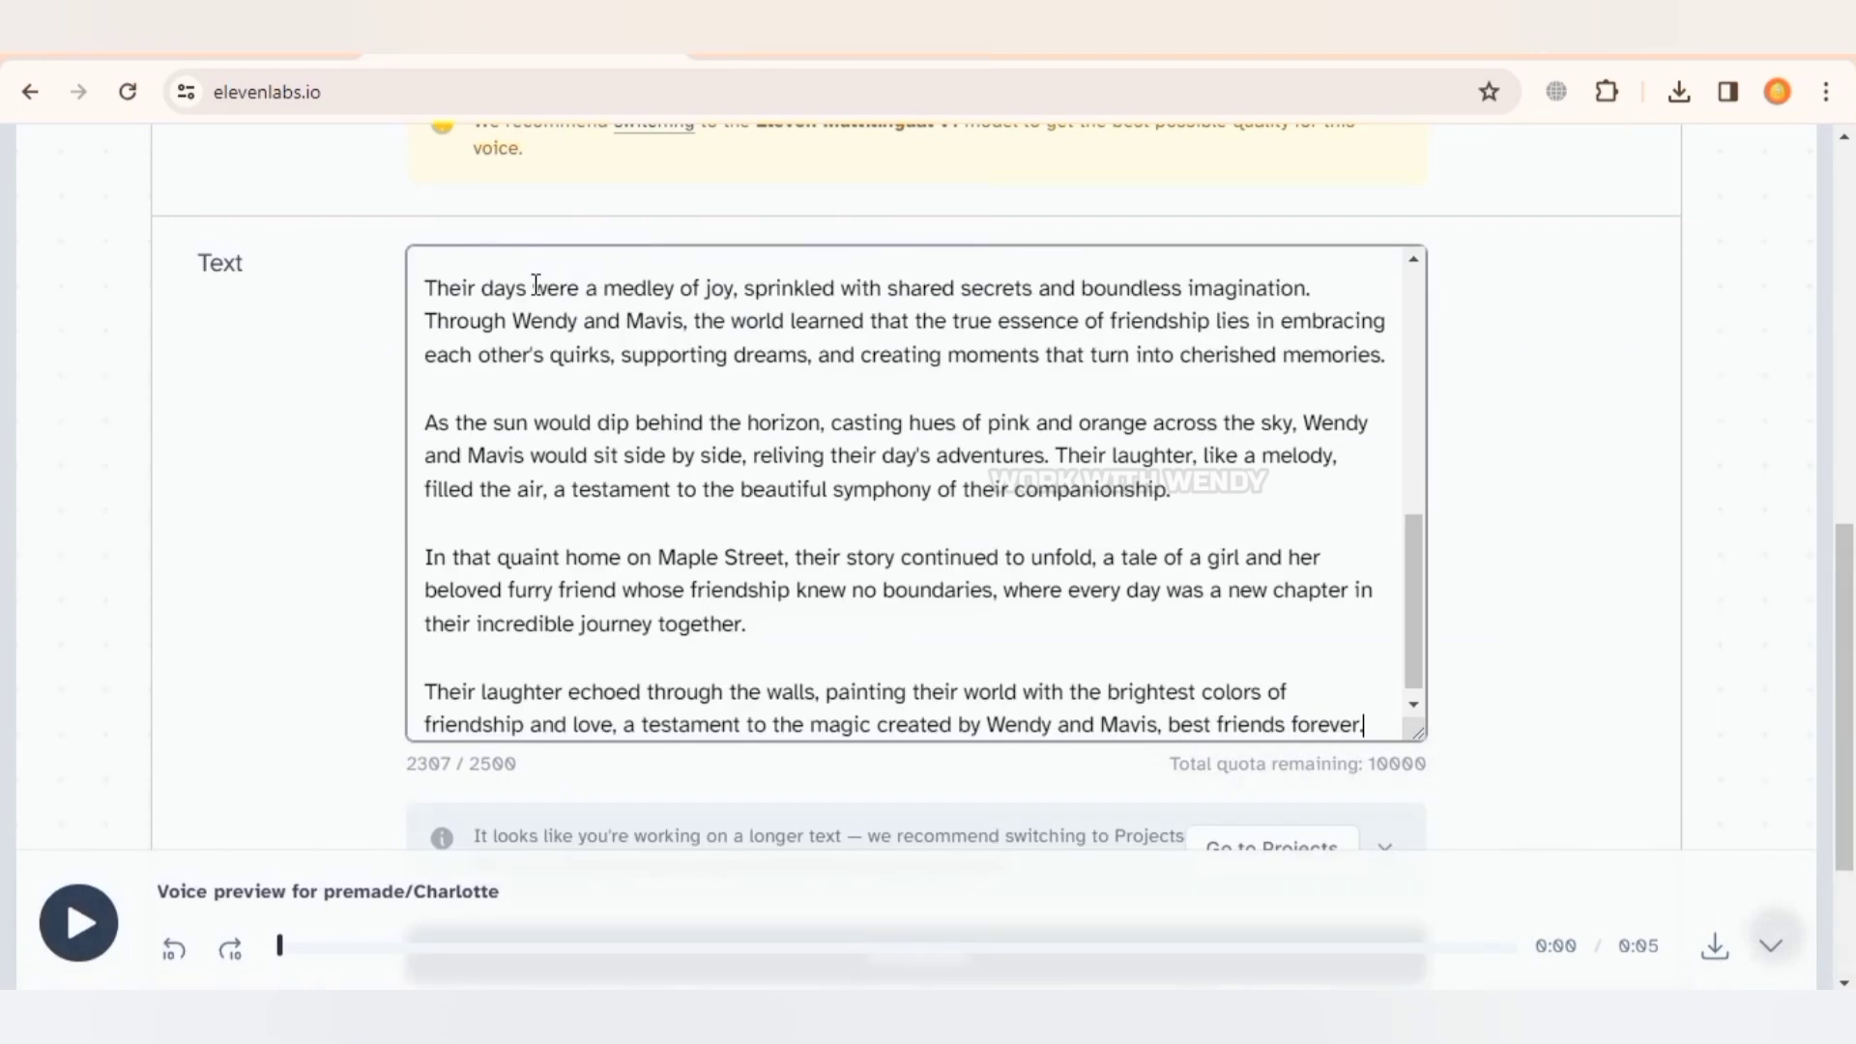
pyautogui.scroll(10, 531, 291)
pyautogui.scroll(-10, 502, 435)
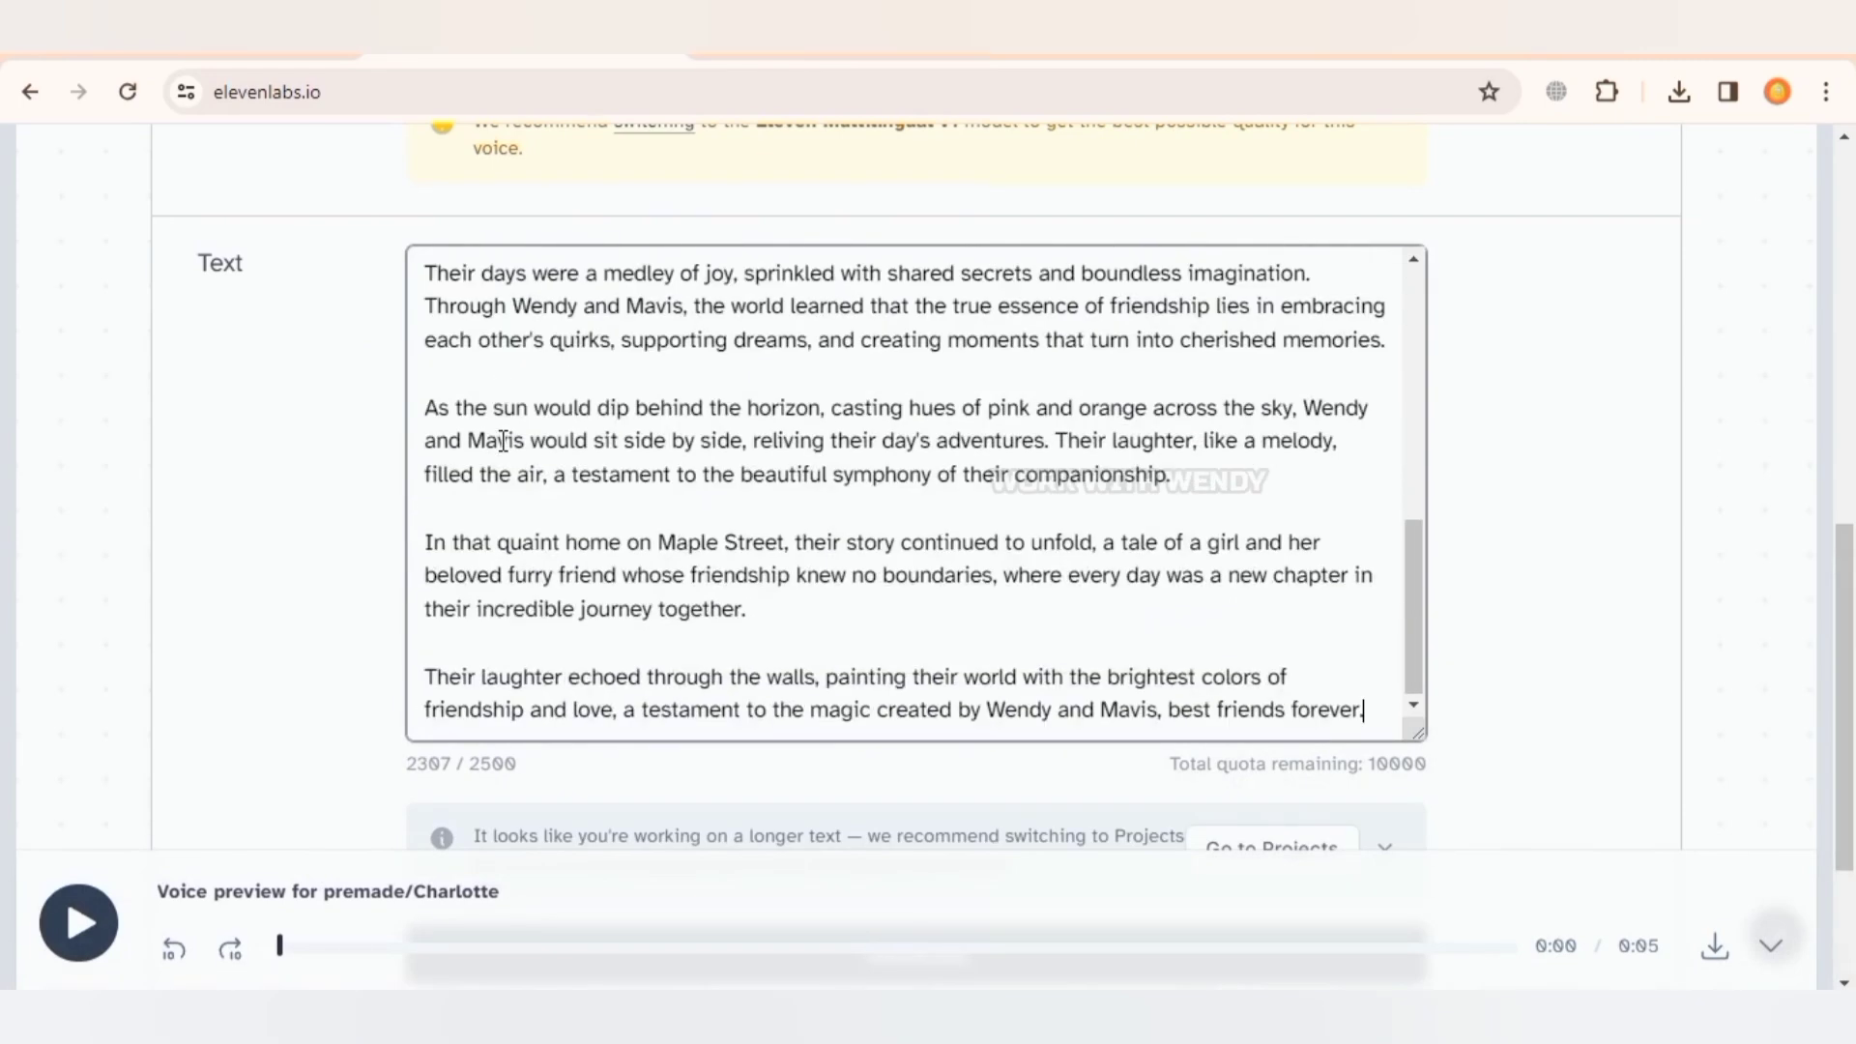
pyautogui.scroll(-3, 1200, 710)
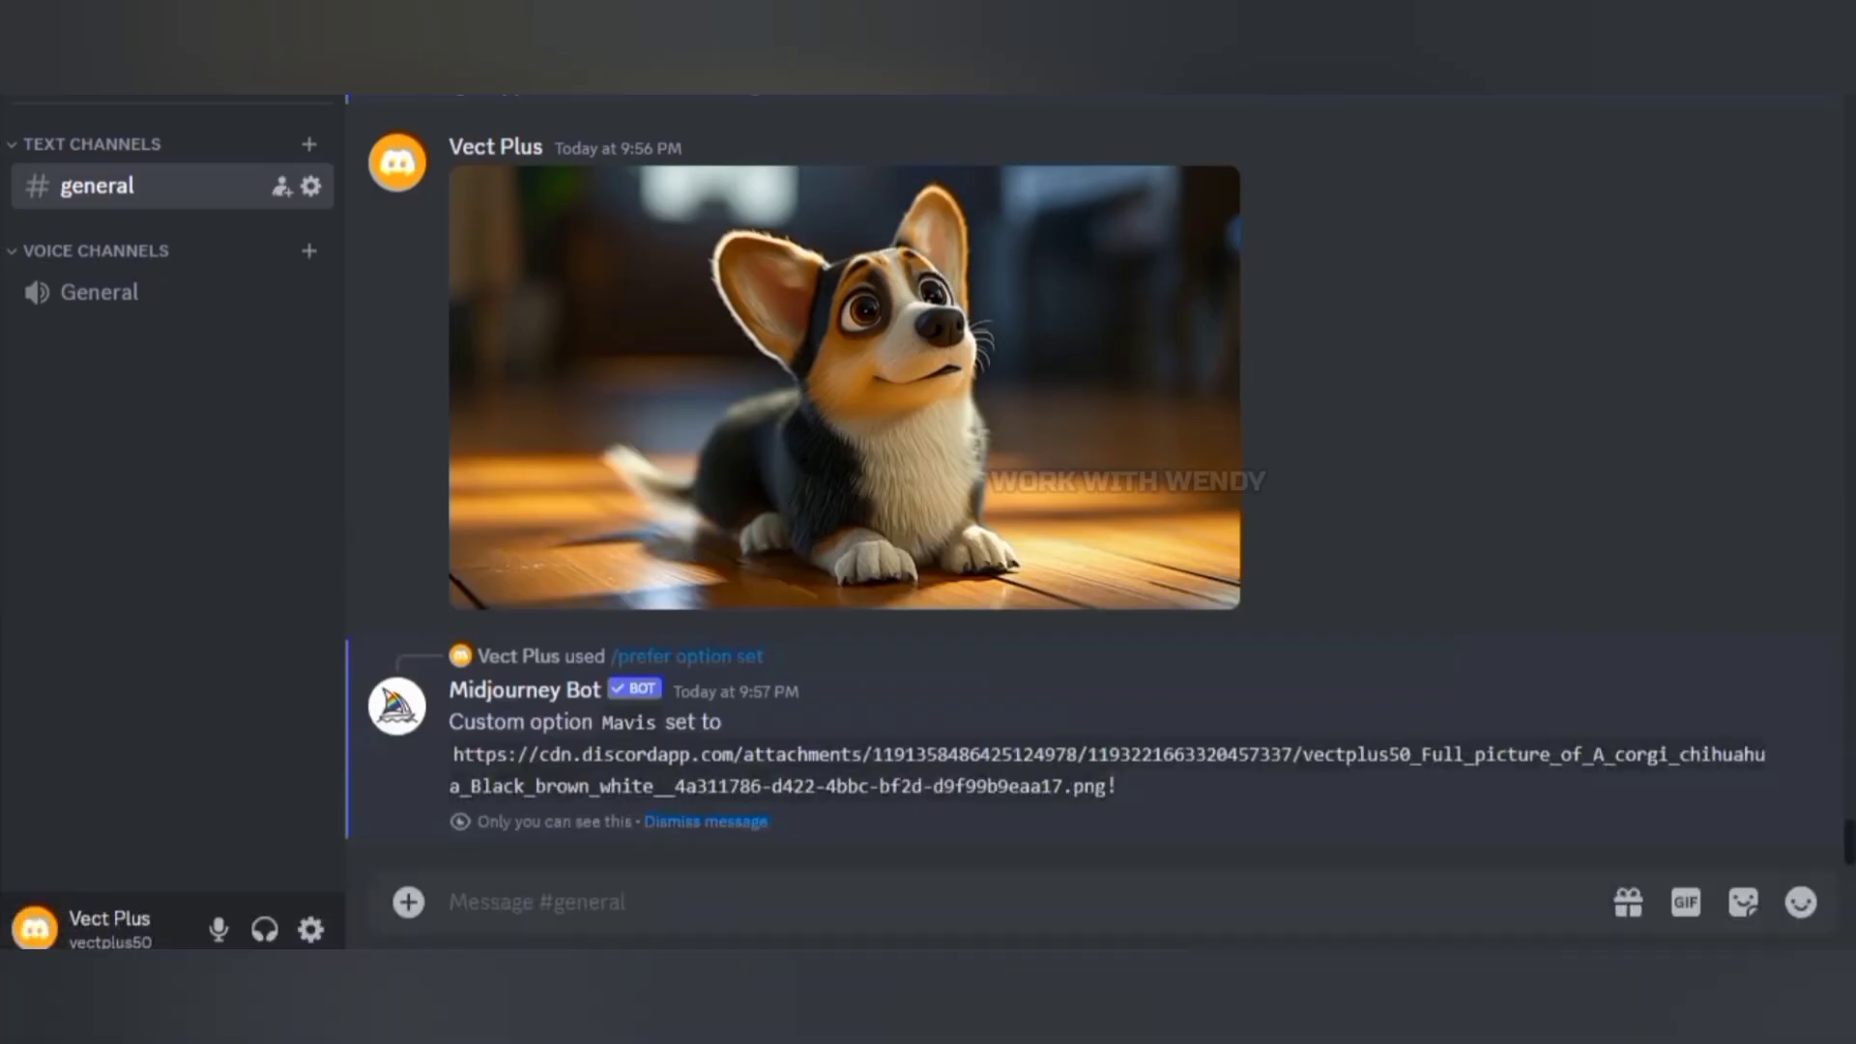
# Copy the Scene 1 Maple Street image idea from ChatGPT and submit it to Midjourney in Discord with the /imagine command
pyautogui.click(629, 891)
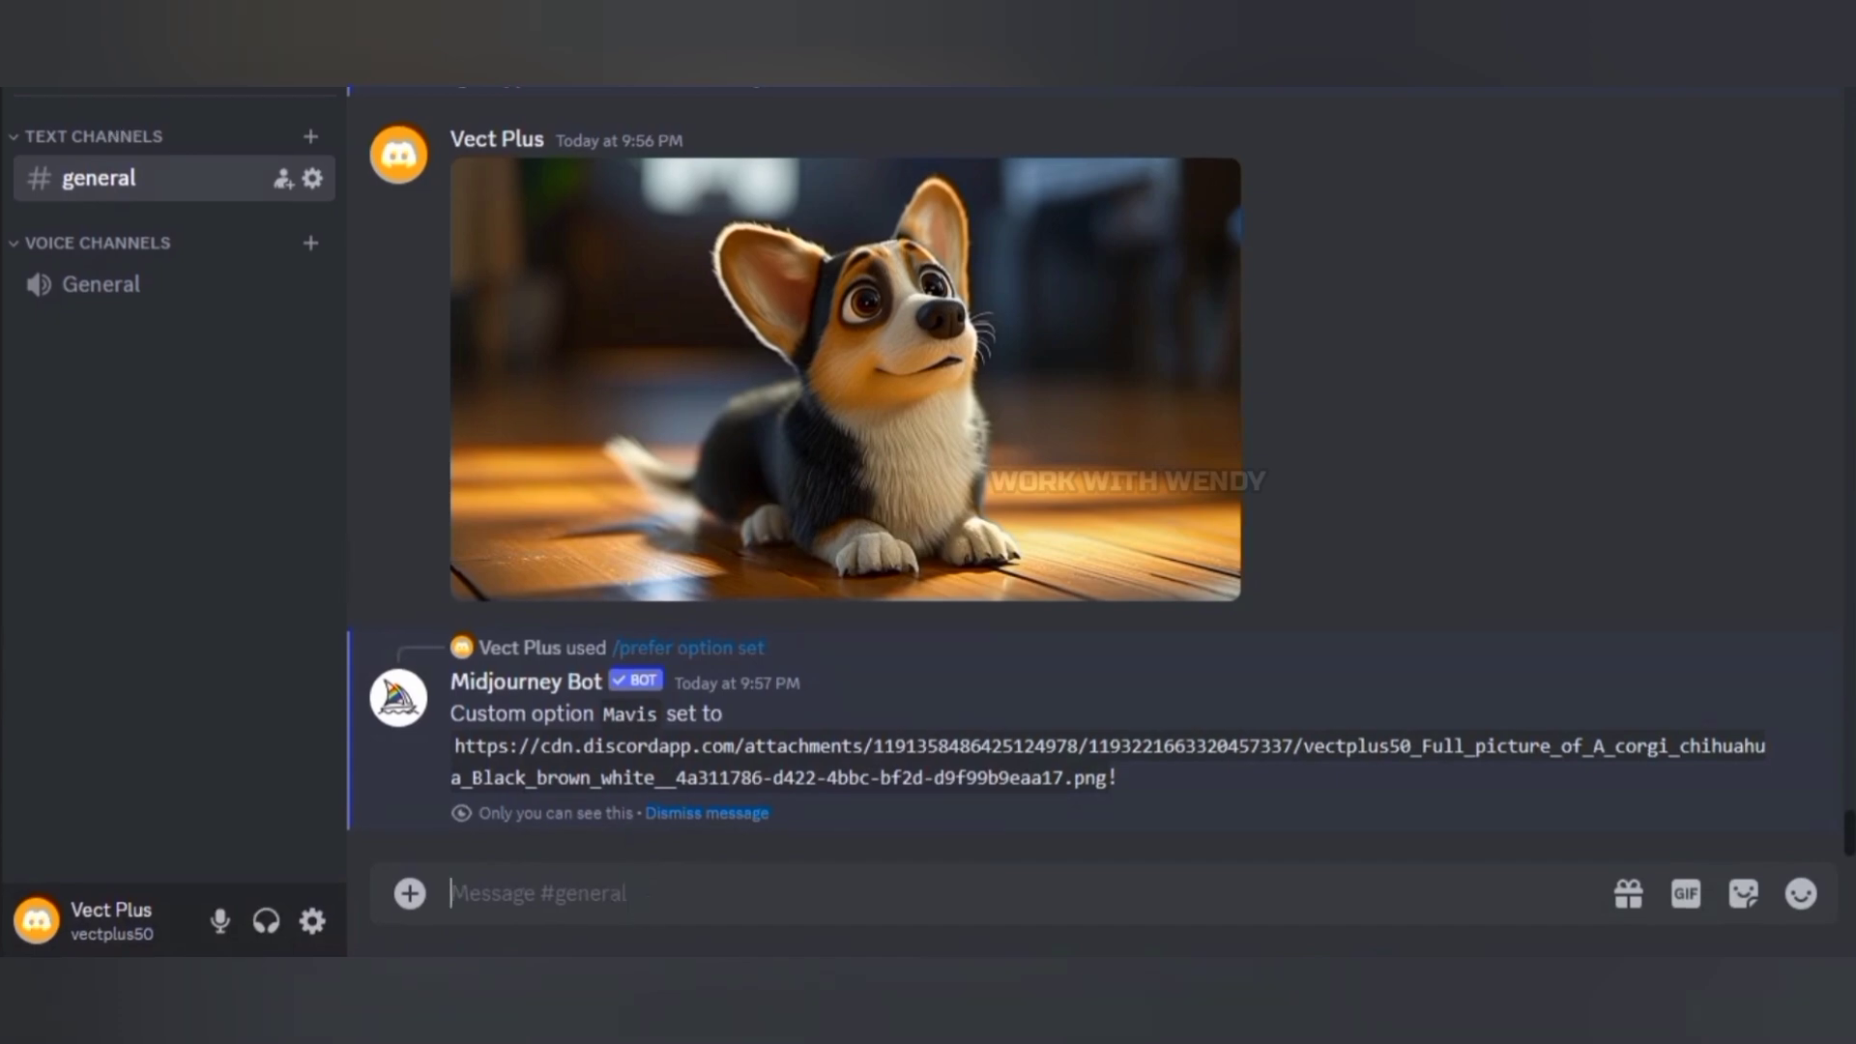
pyautogui.write('/')
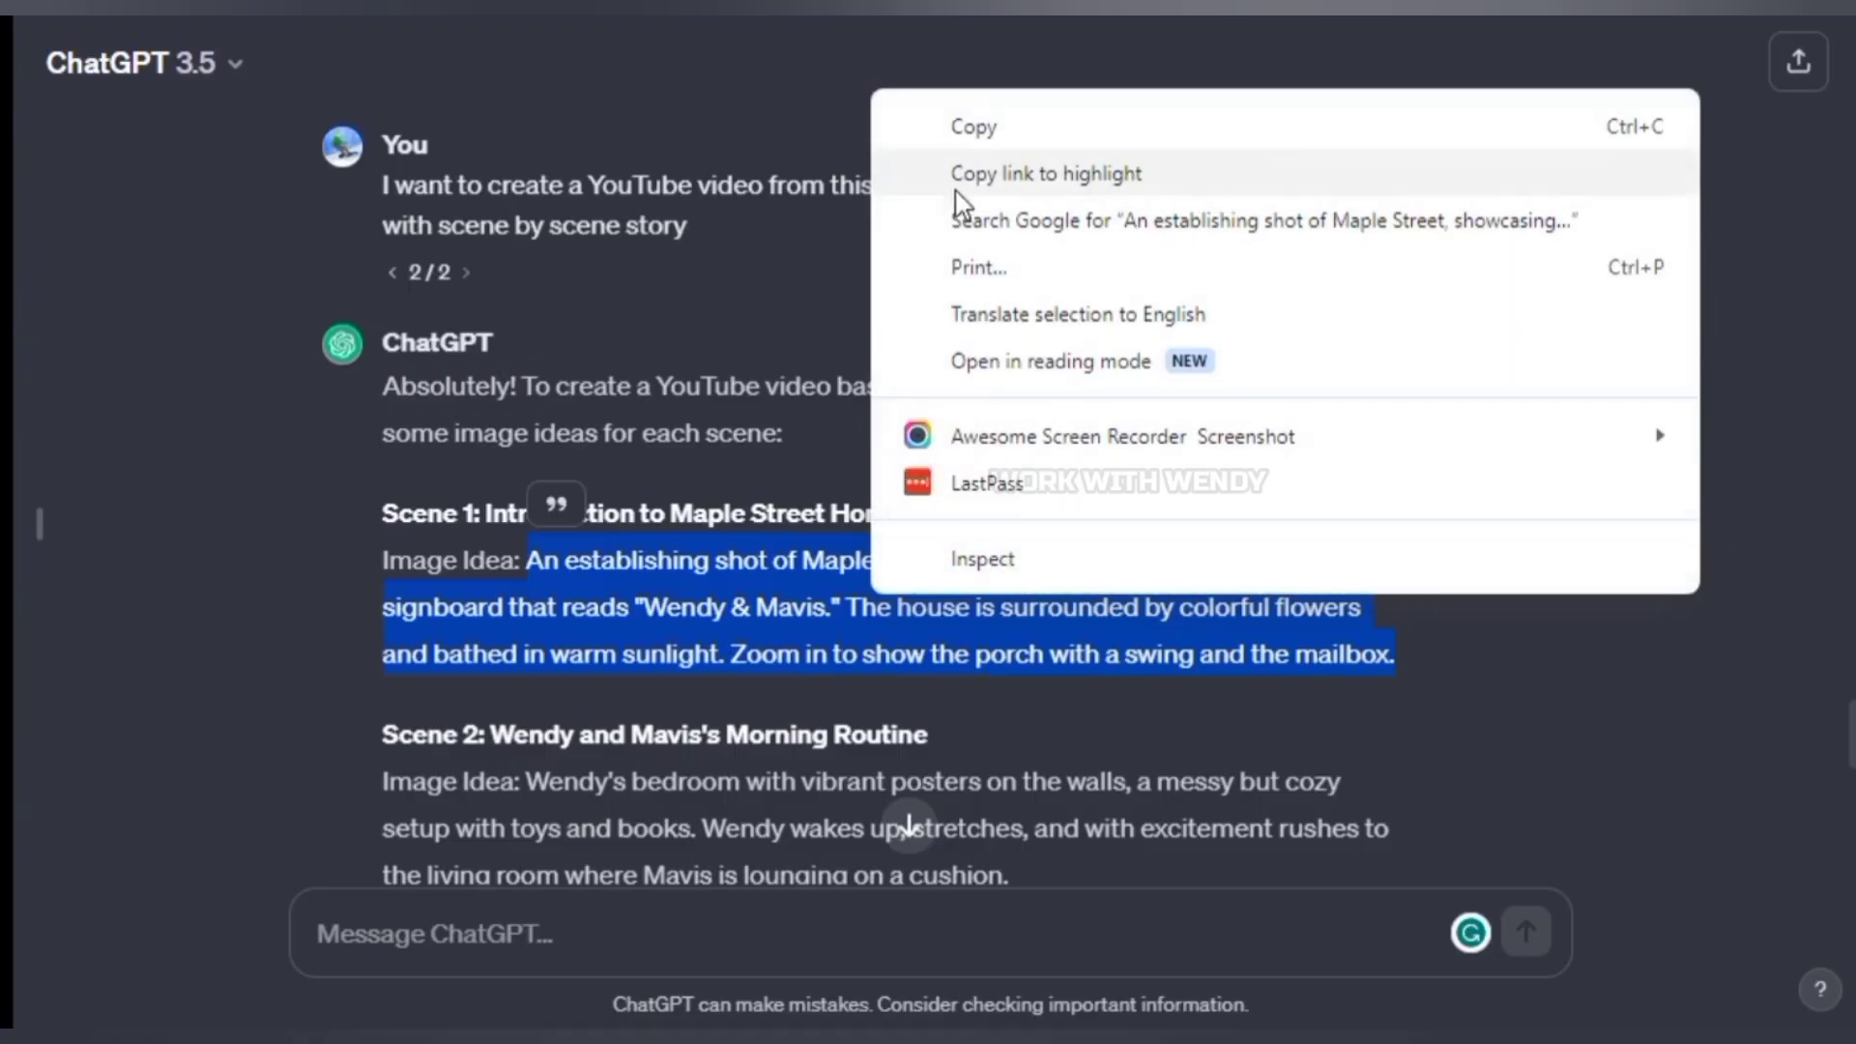
pyautogui.click(955, 192)
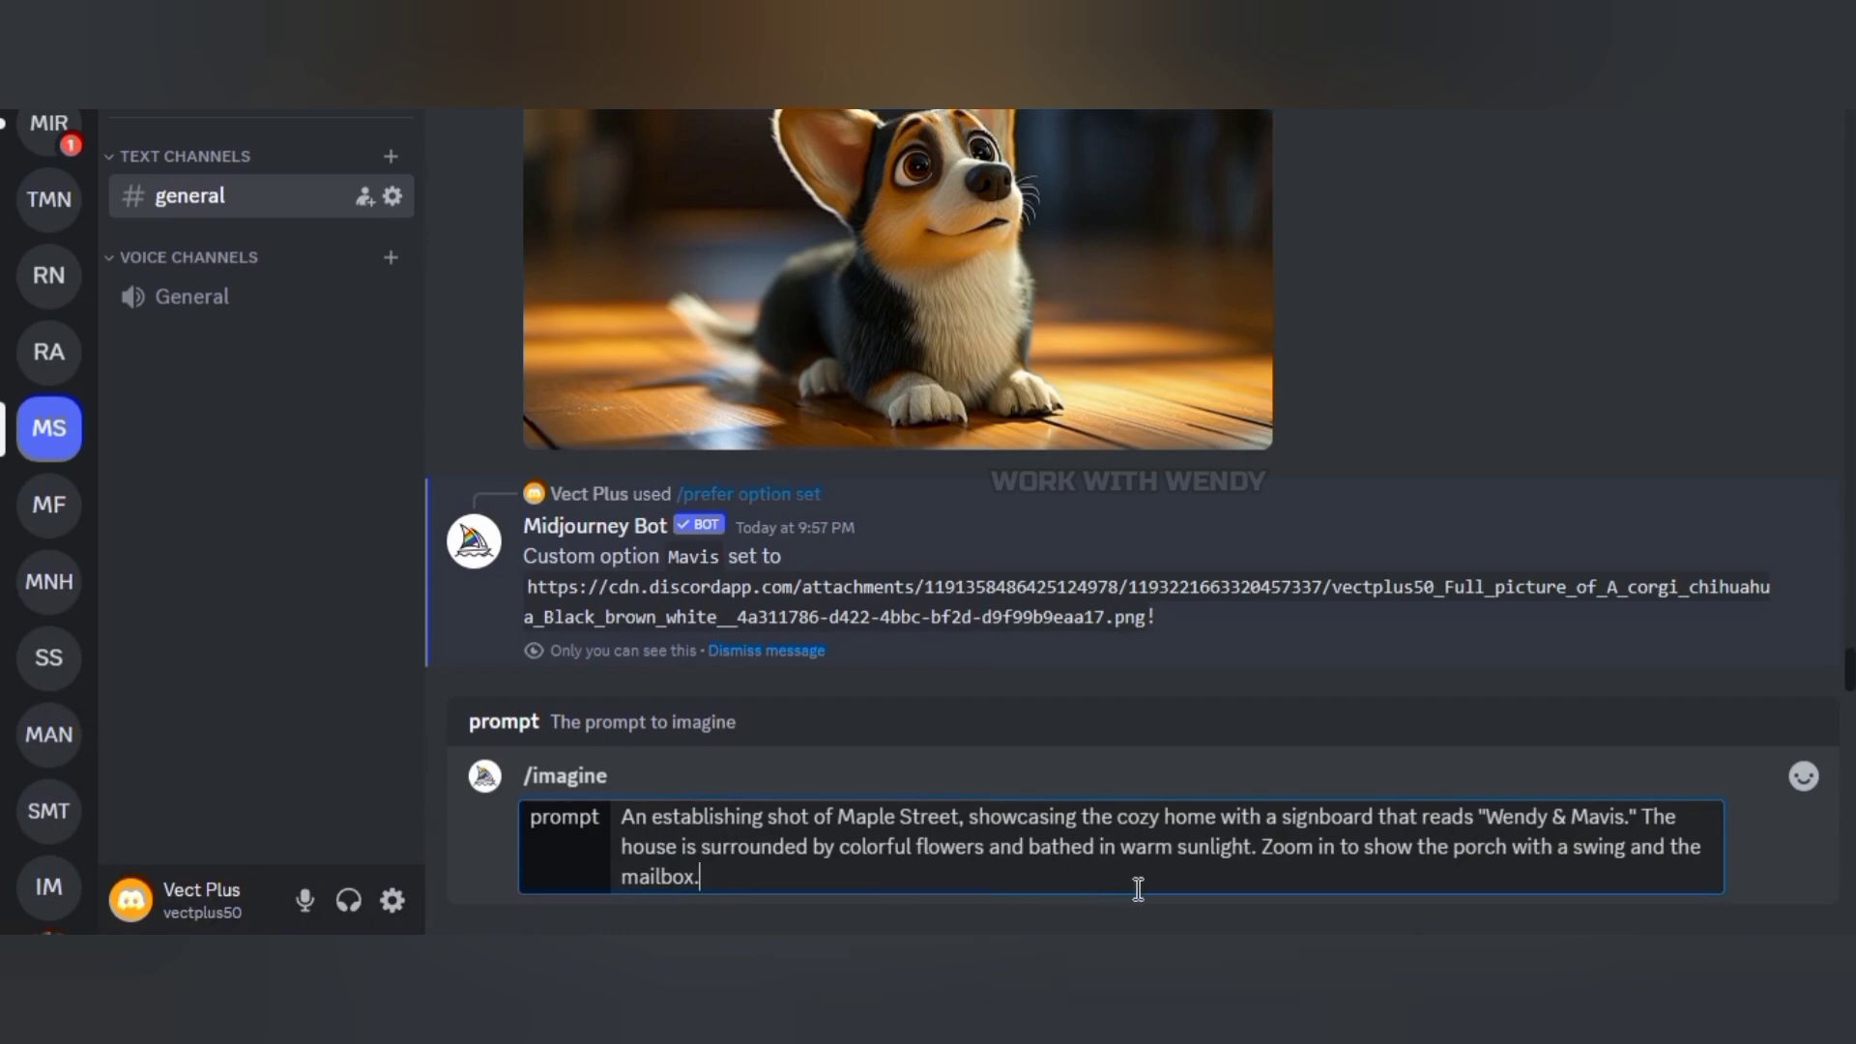
pyautogui.press('Return')
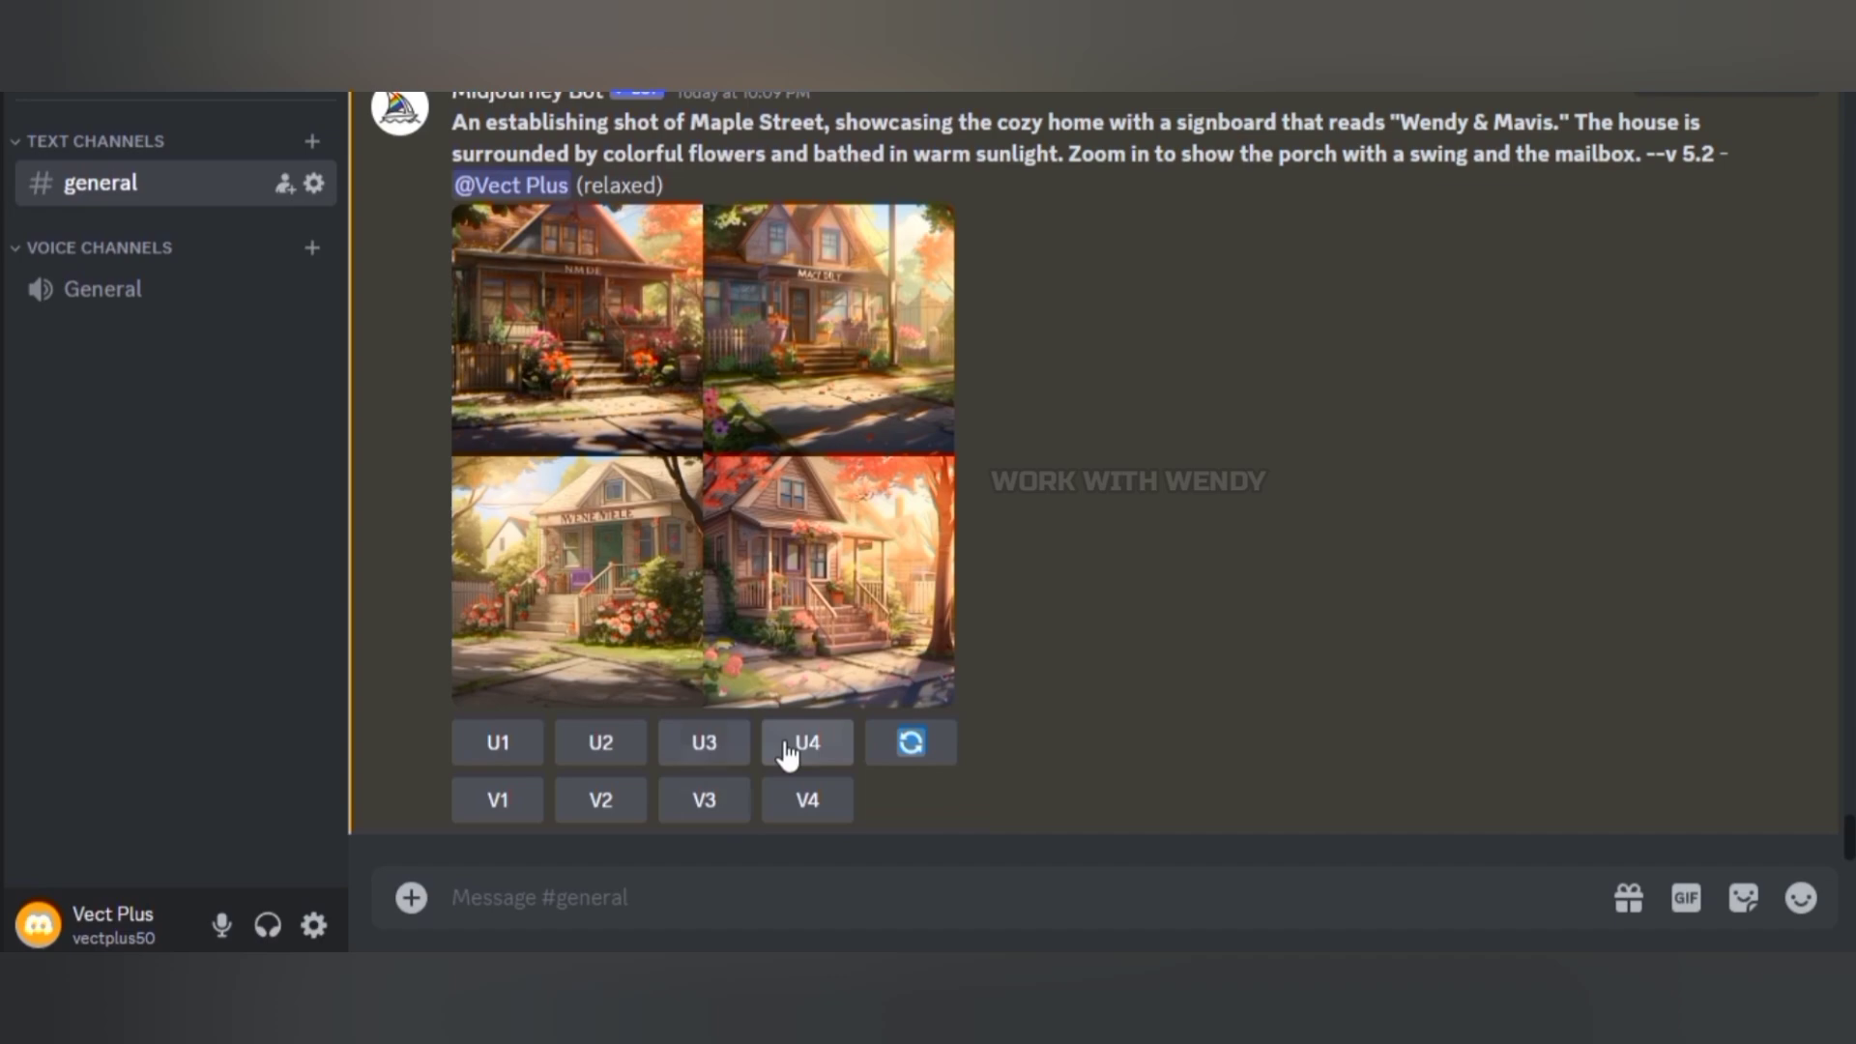
# Upscale the fourth and second images of the Maple Street house grid
pyautogui.click(860, 727)
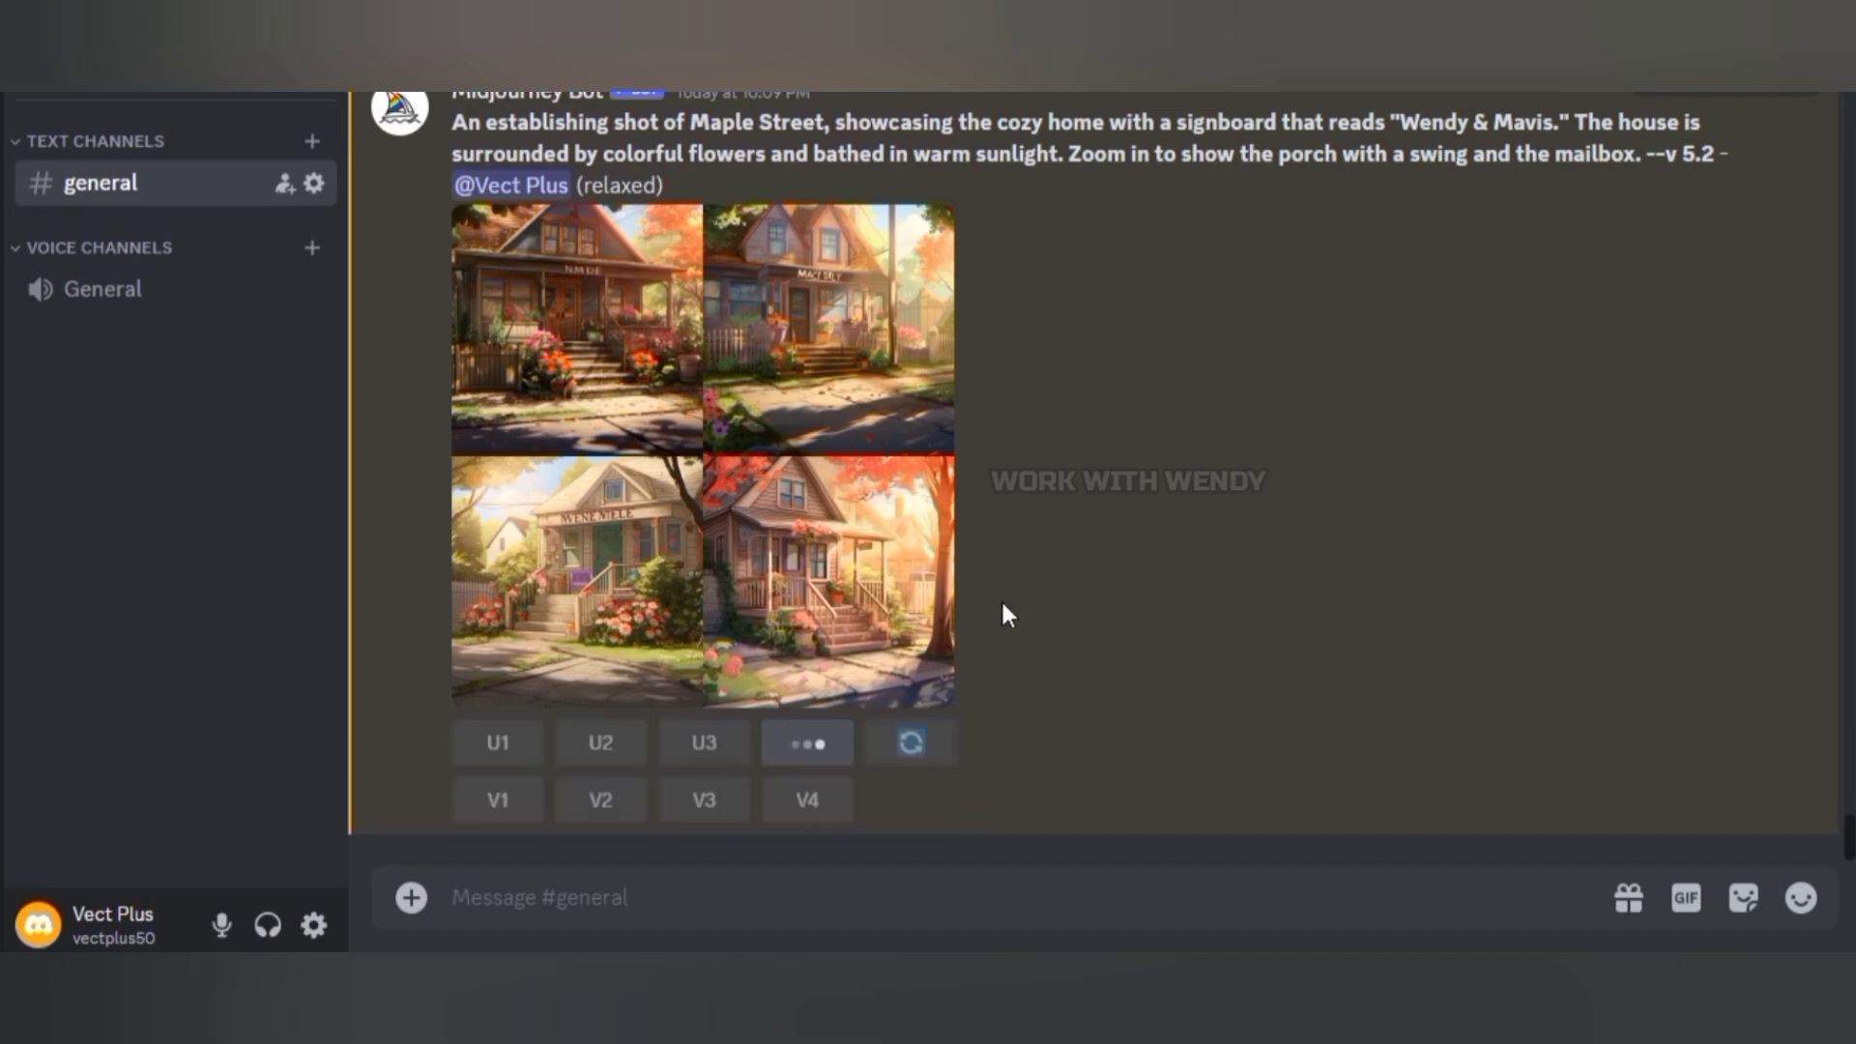
pyautogui.scroll(10, 731, 321)
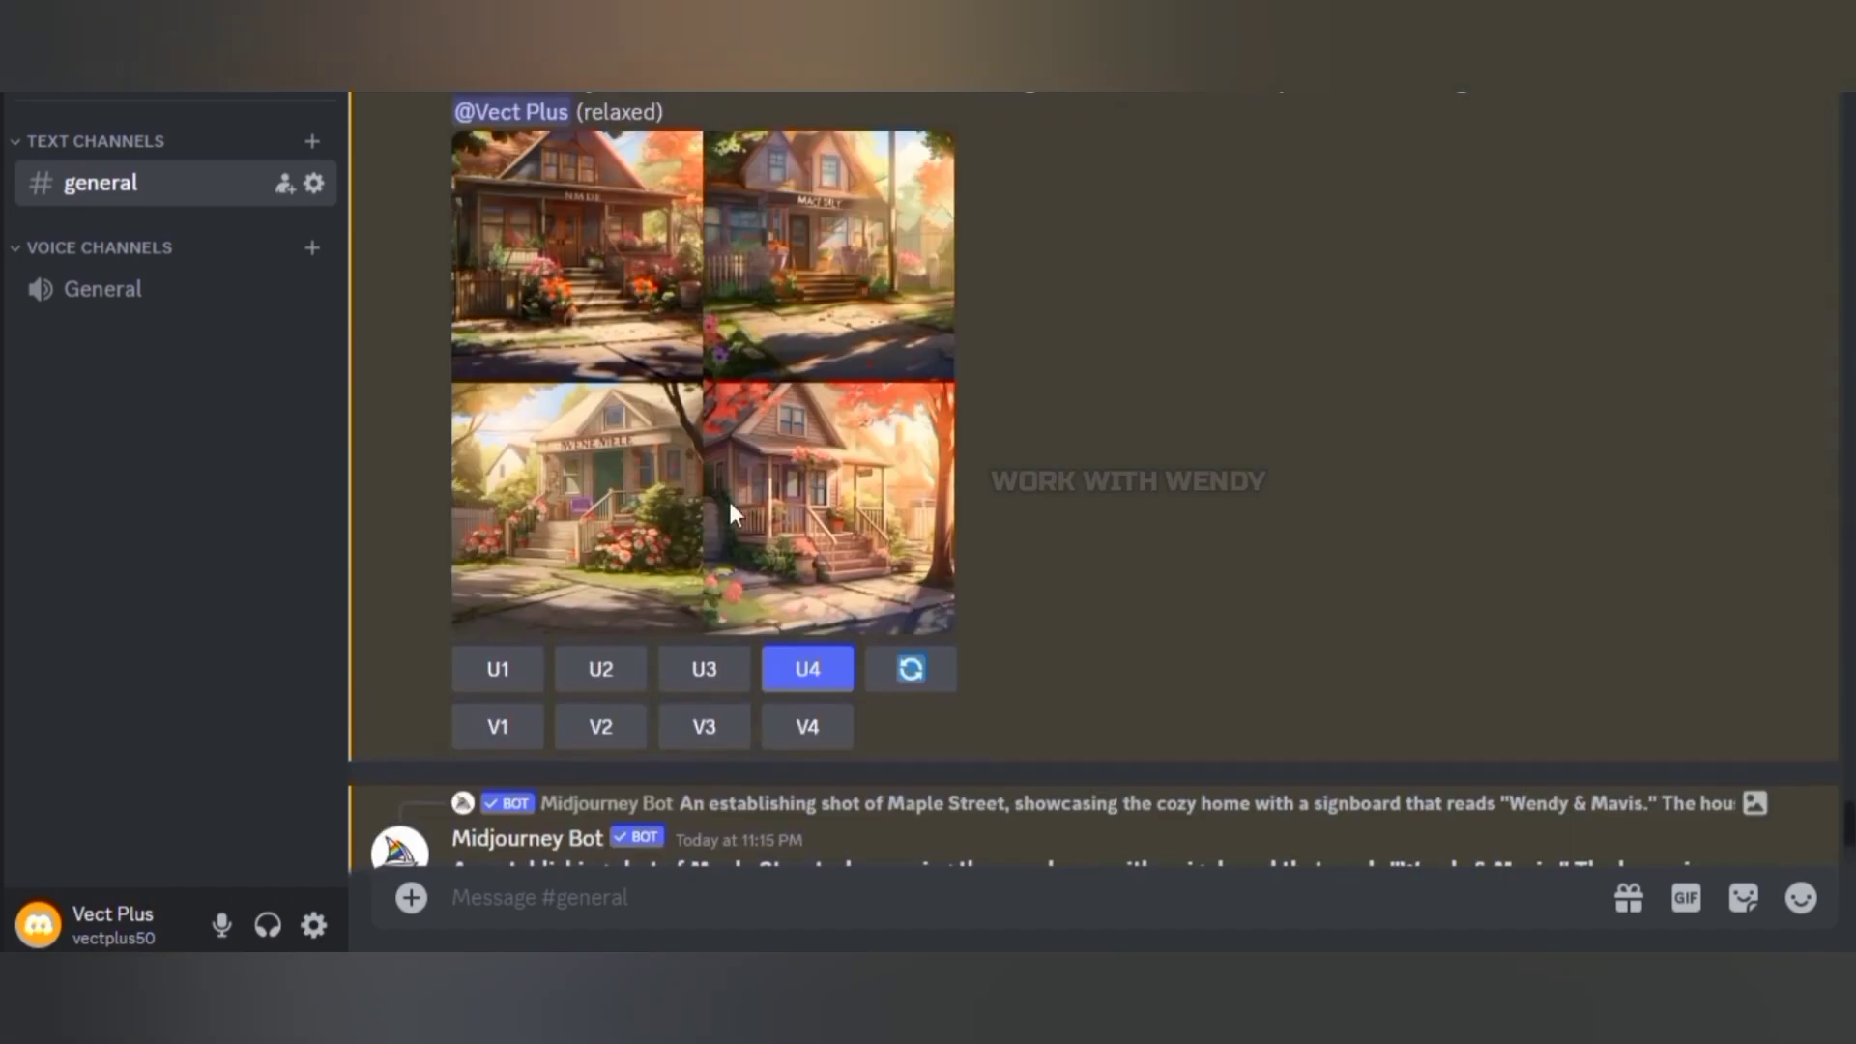
pyautogui.click(600, 669)
pyautogui.scroll(-10, 828, 322)
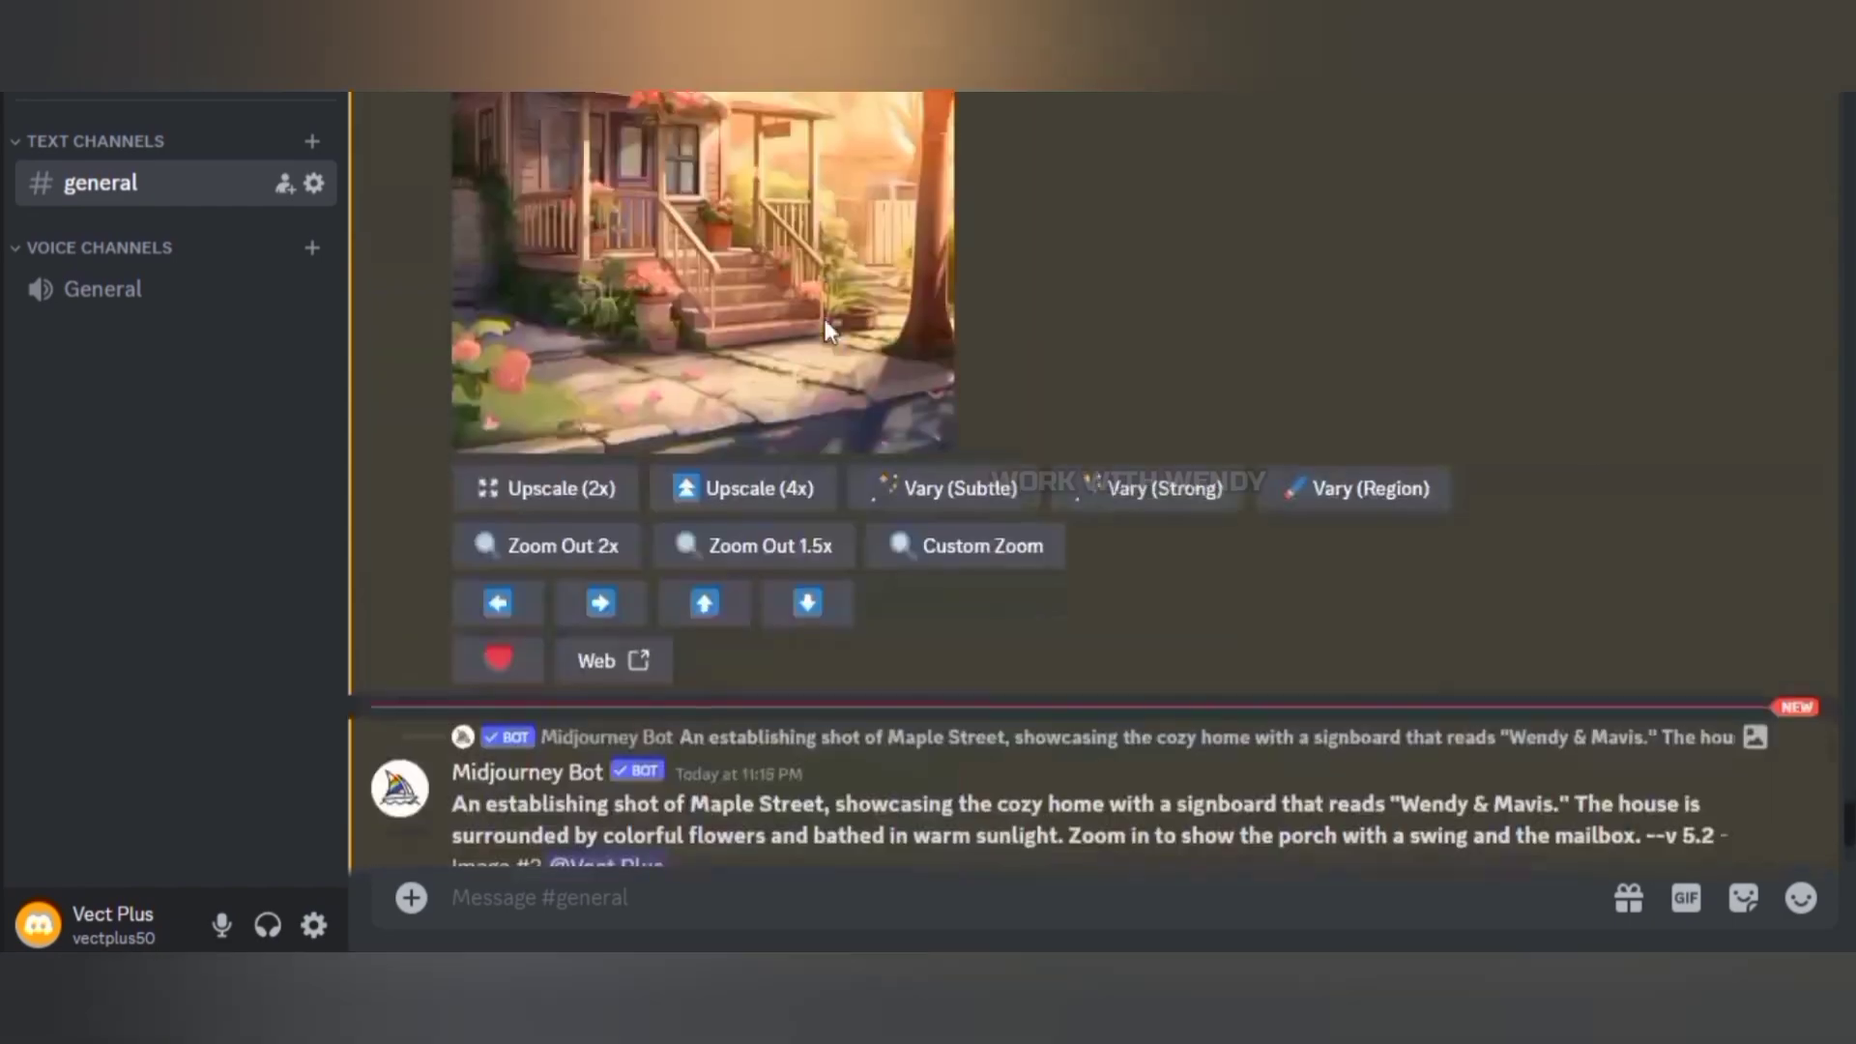
pyautogui.scroll(10, 767, 590)
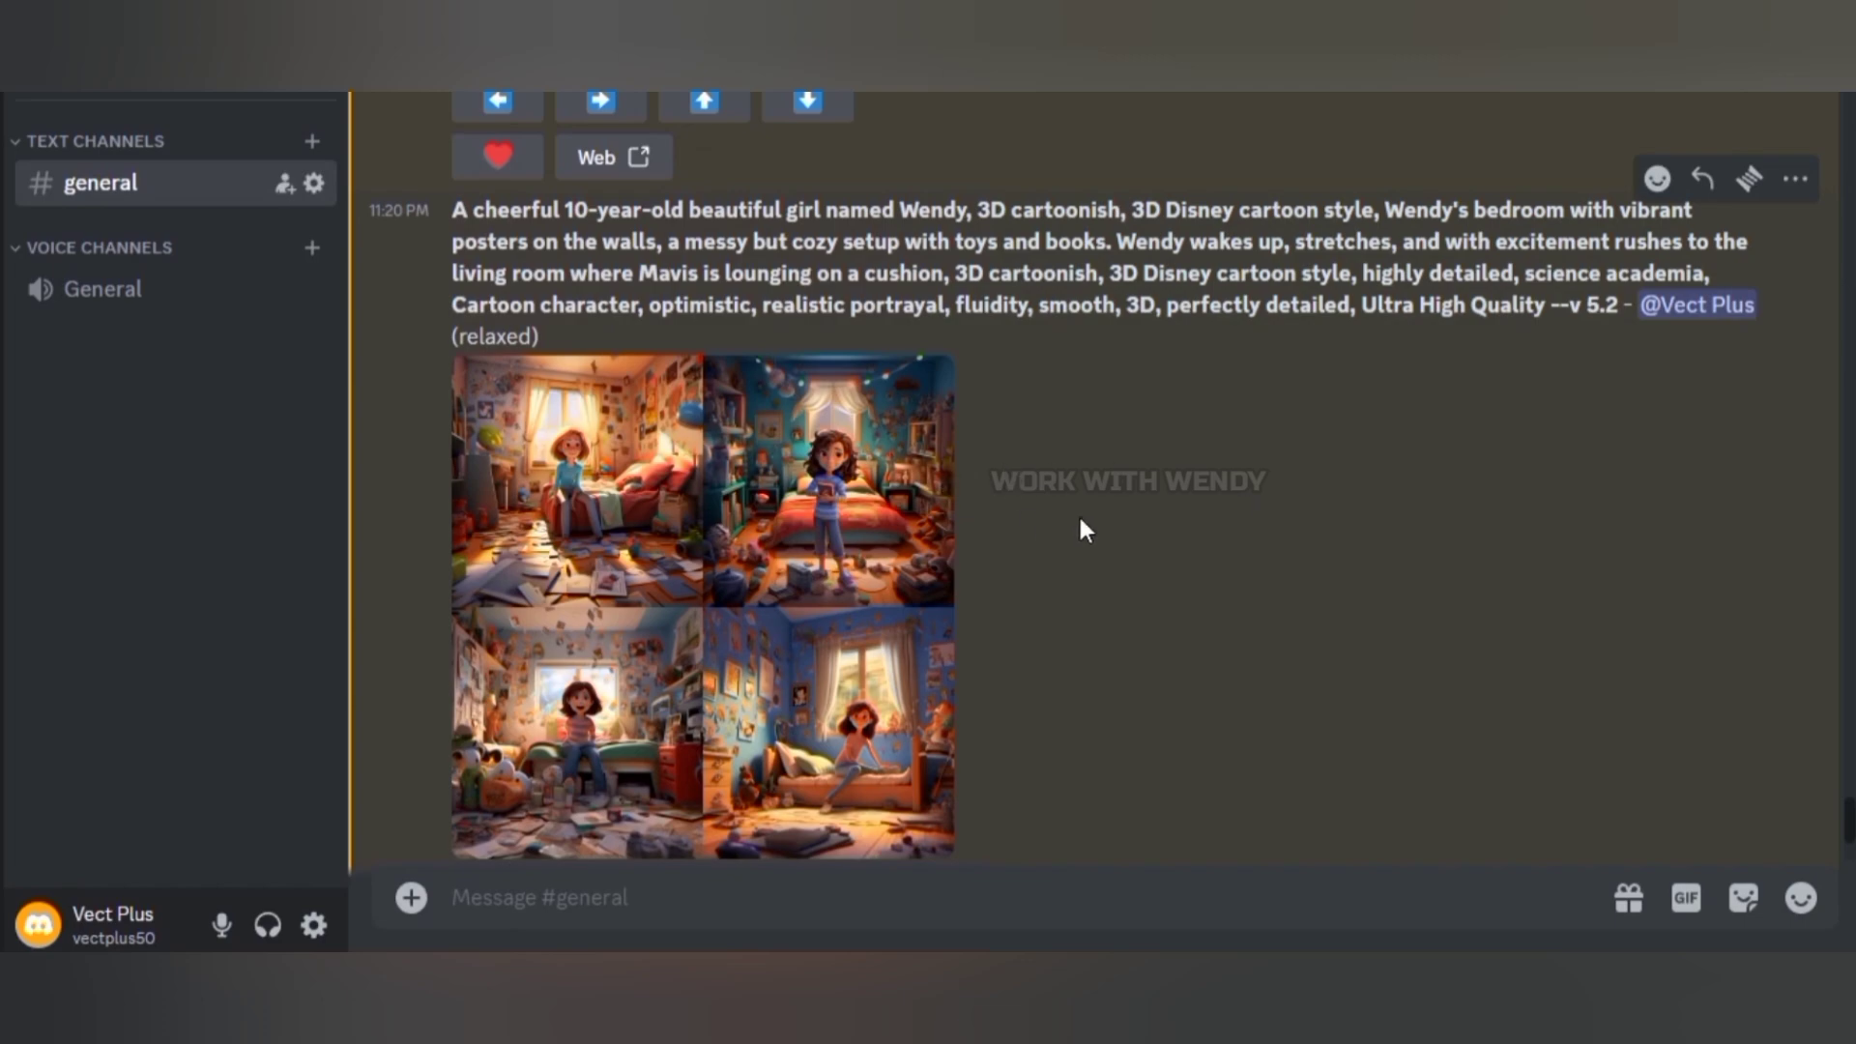
# Compare the generated balloon scene grids of the girl and dog, and choose the first image of one grid for upscaling
pyautogui.scroll(-10, 1087, 519)
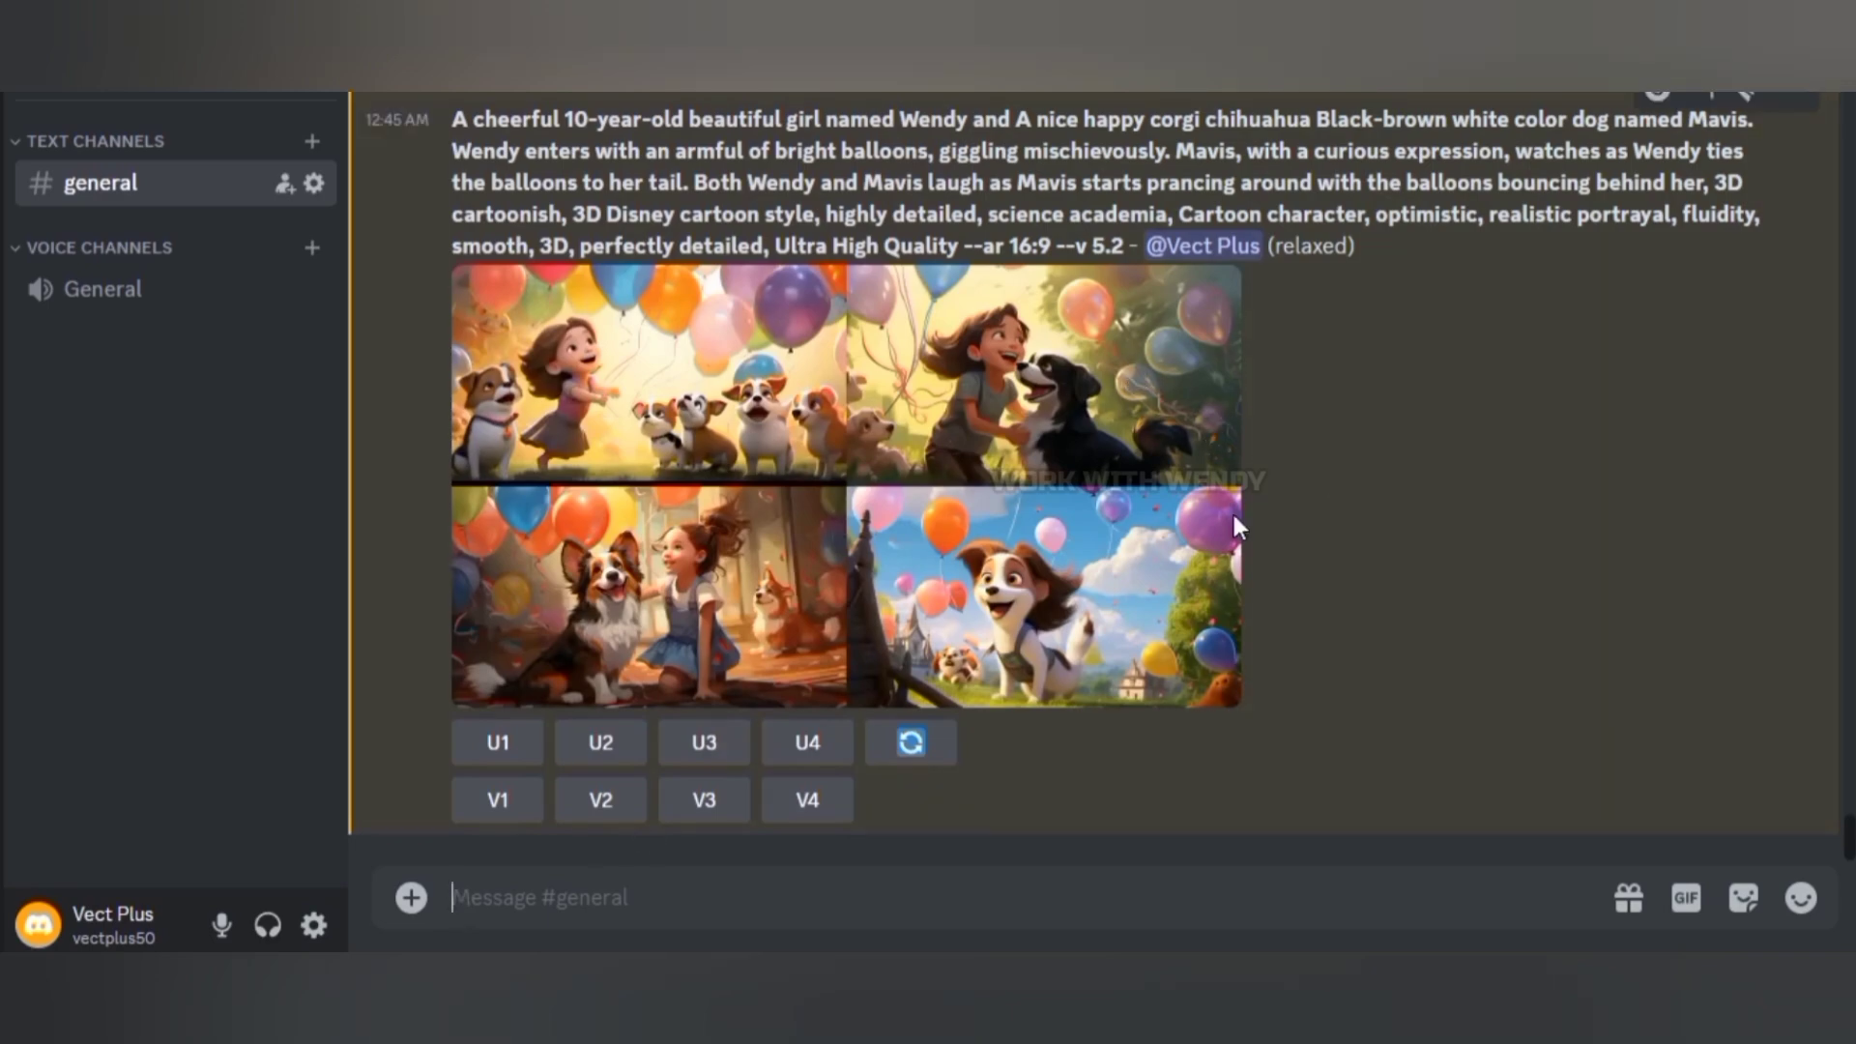
pyautogui.scroll(5, 759, 512)
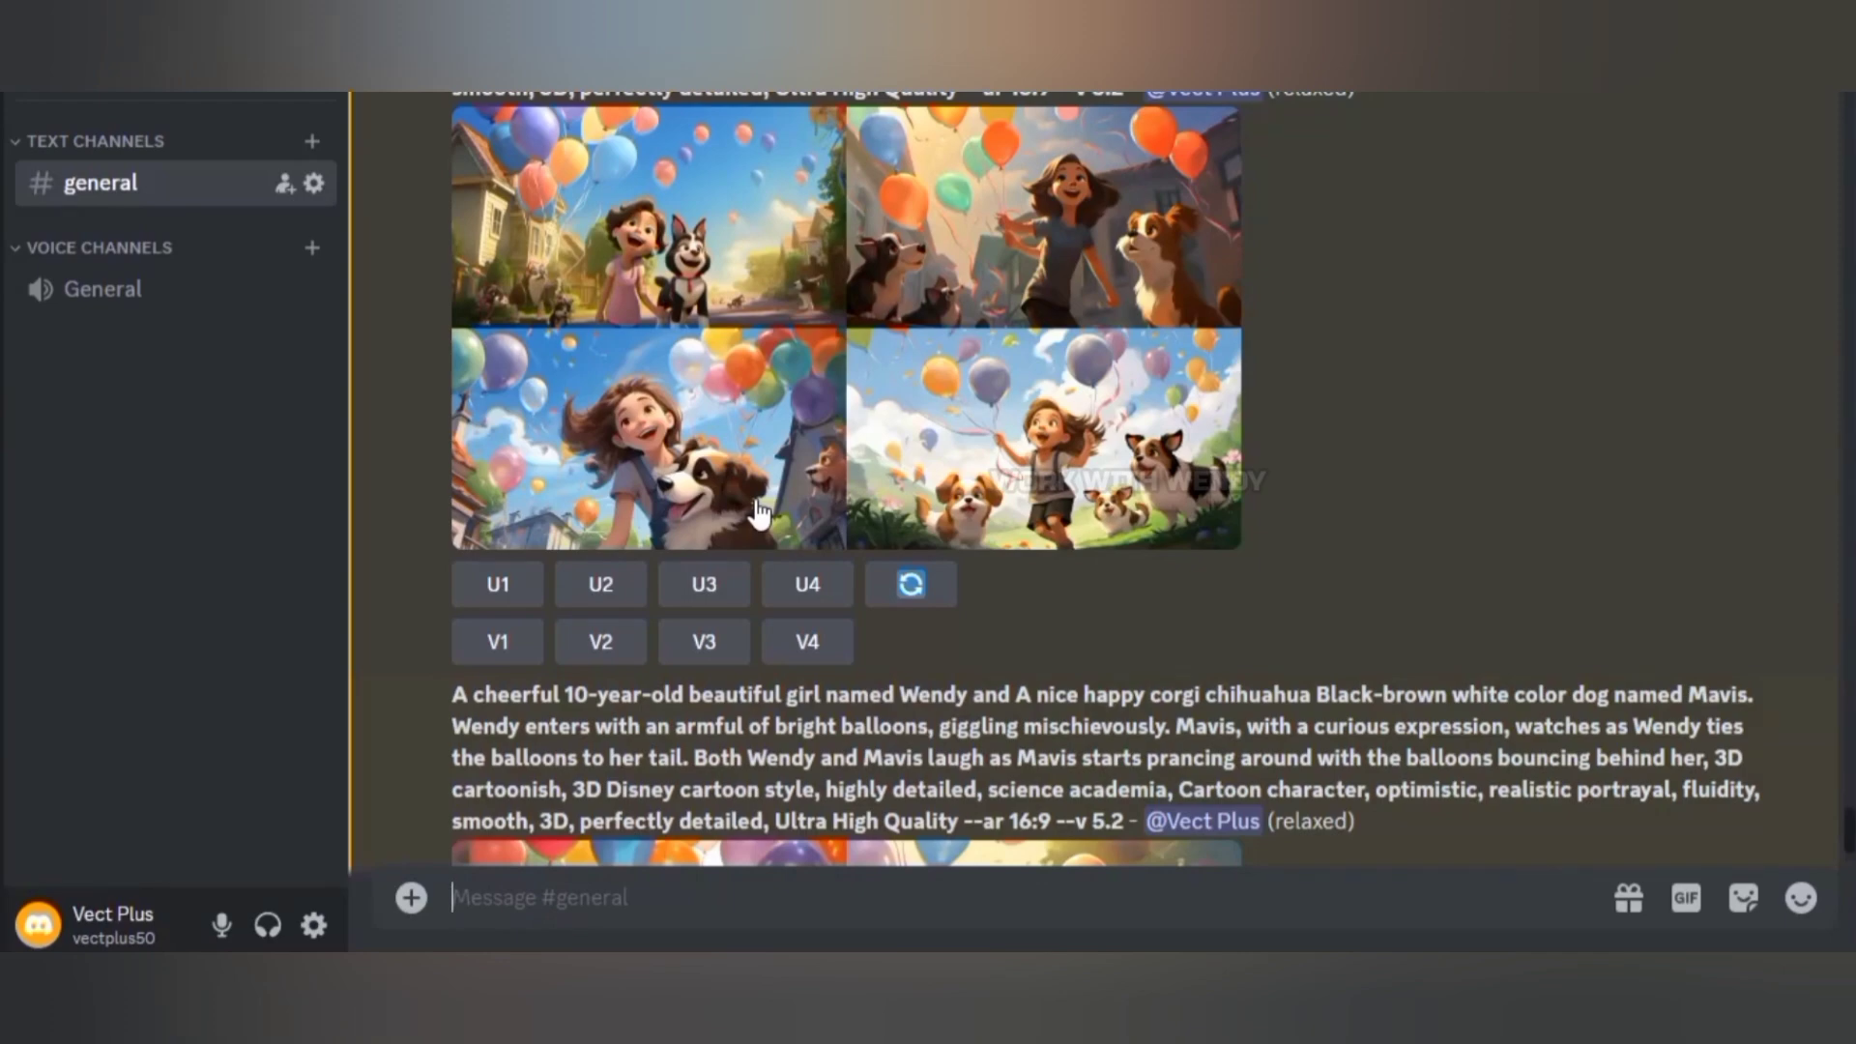
pyautogui.scroll(5, 759, 512)
pyautogui.scroll(-4, 663, 486)
pyautogui.click(528, 726)
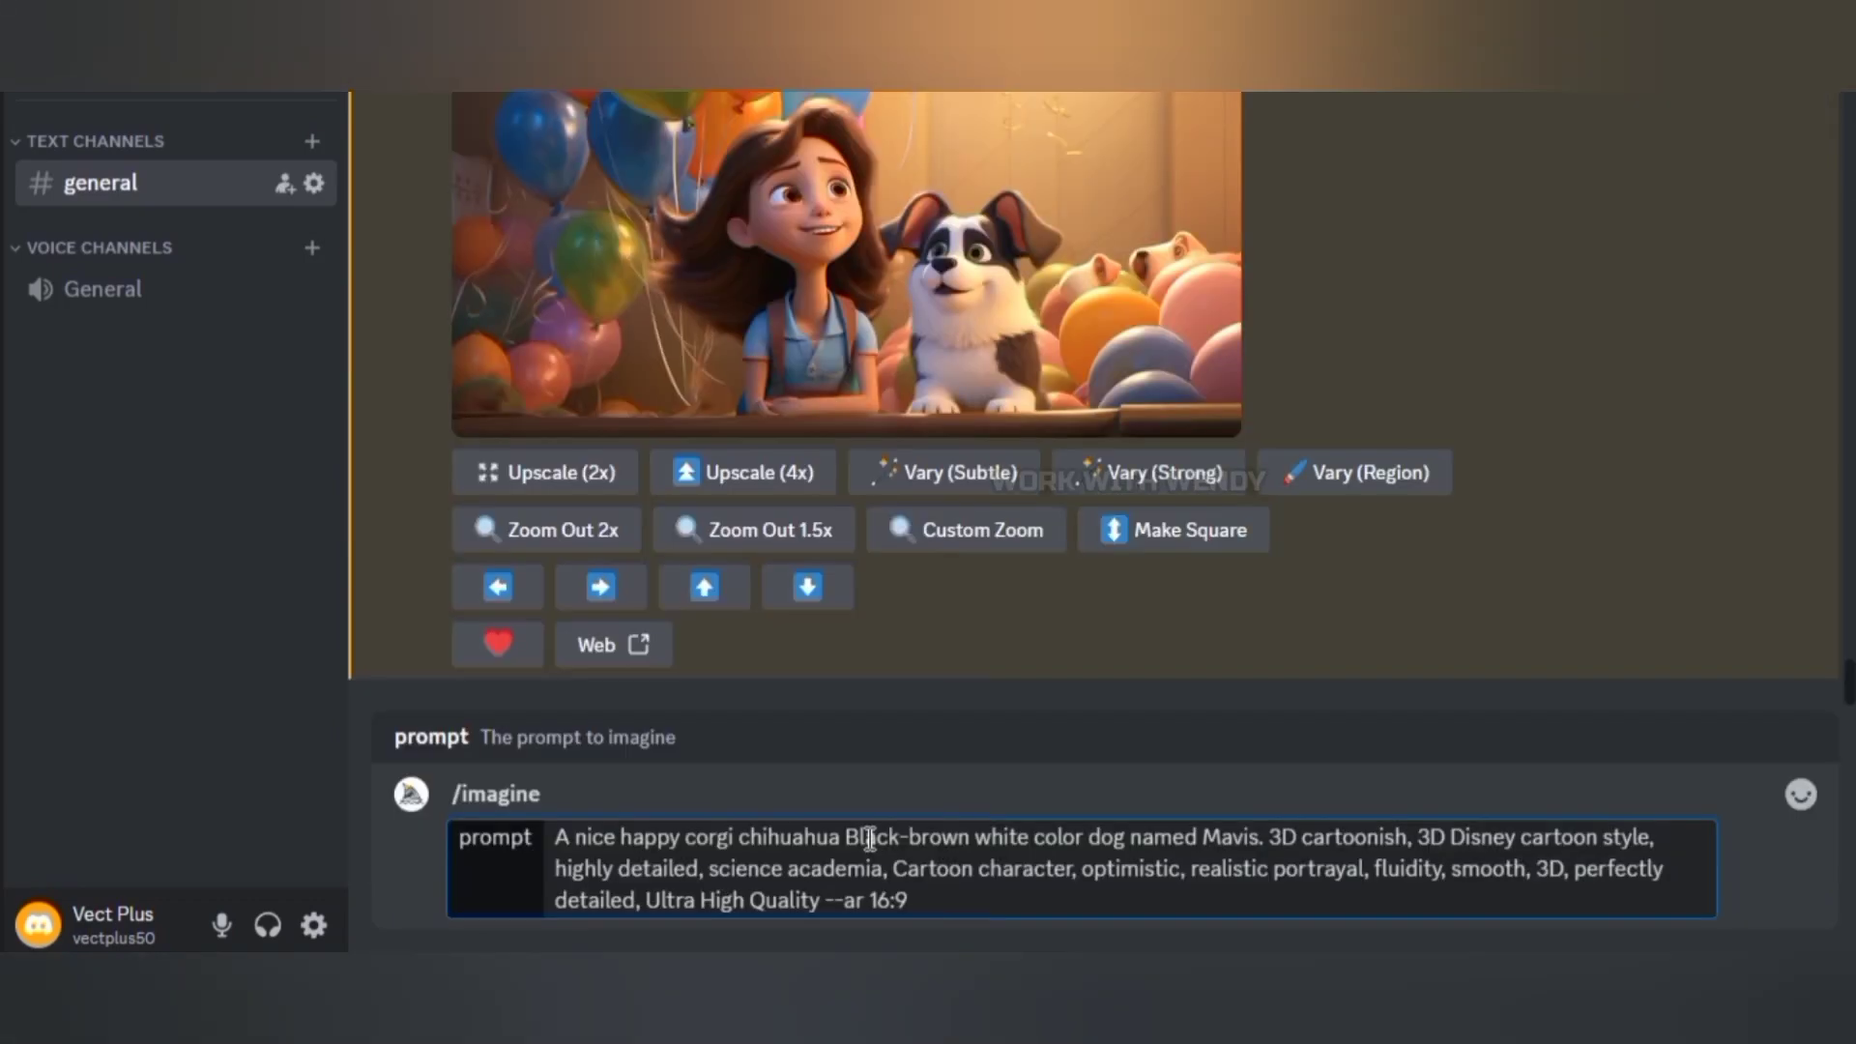
# Replace the period after "Mavis" with a comma in the corgi prompt and generate it, along with the kitchen cookie-dough scene
pyautogui.press('BackSpace')
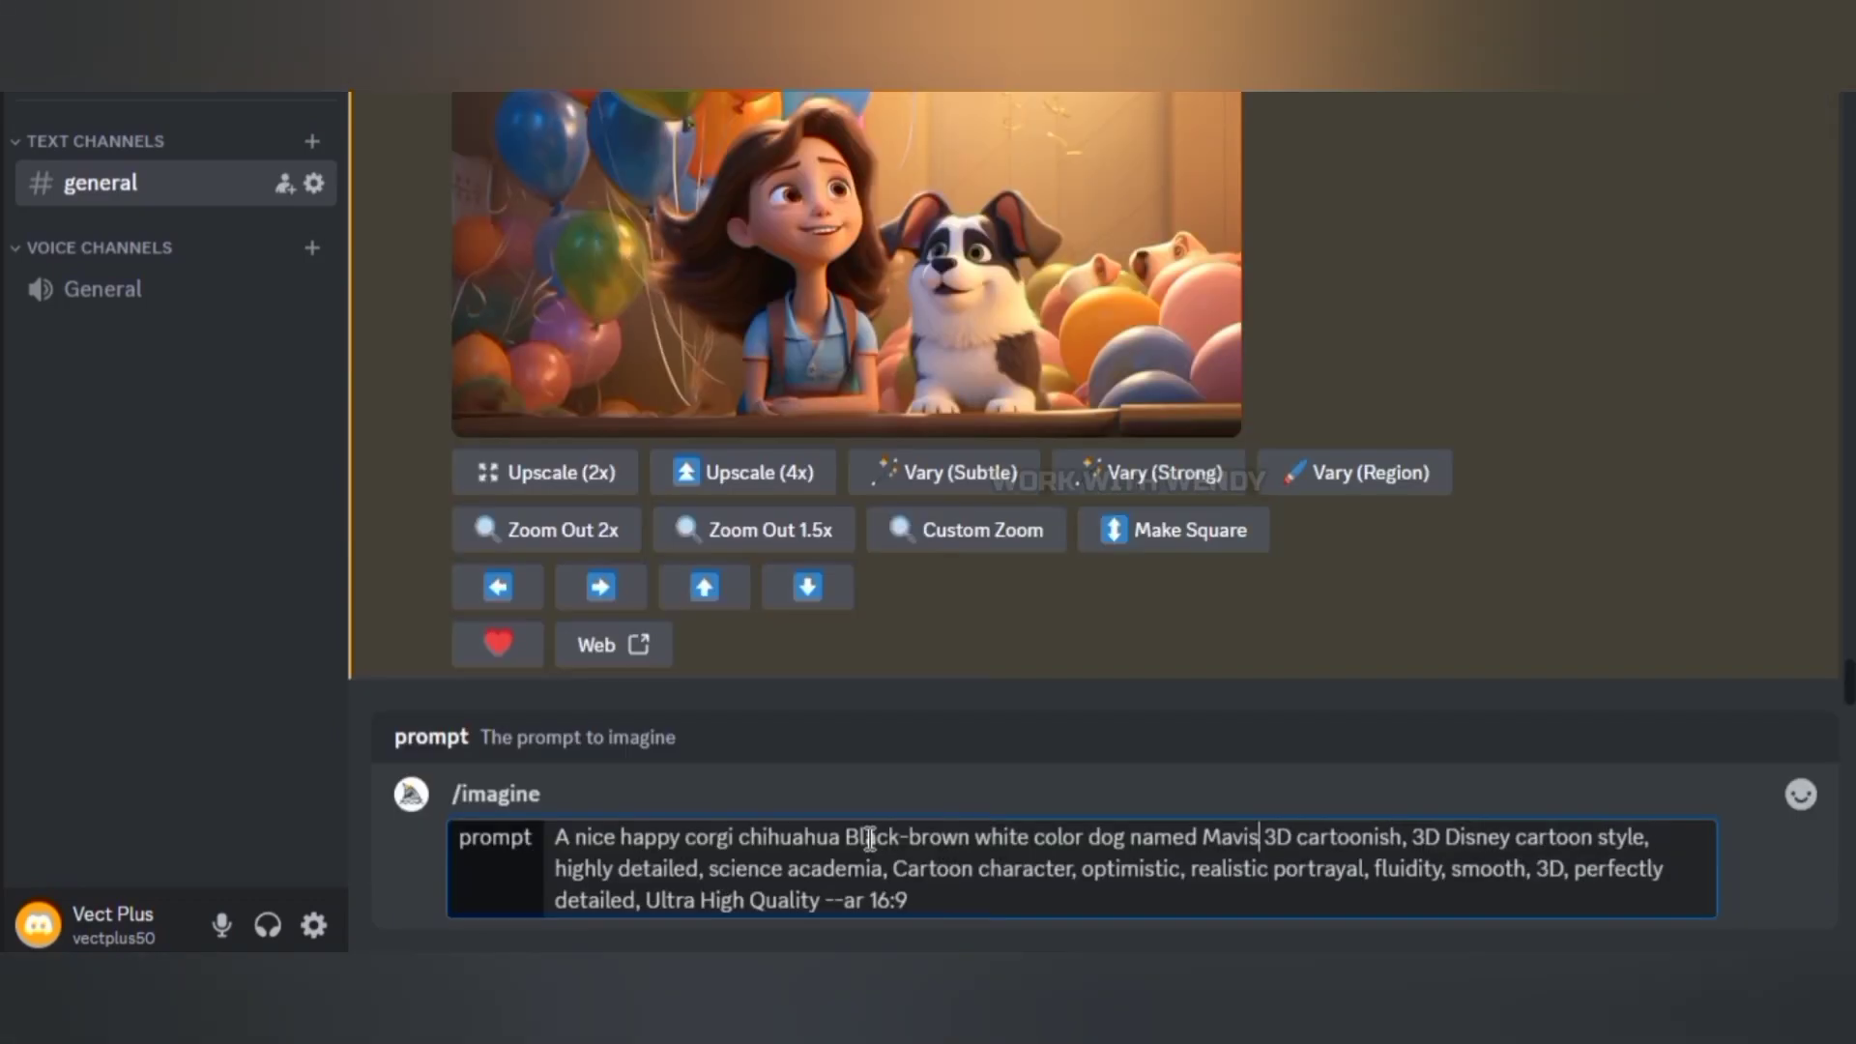
pyautogui.write(',')
pyautogui.press('Return')
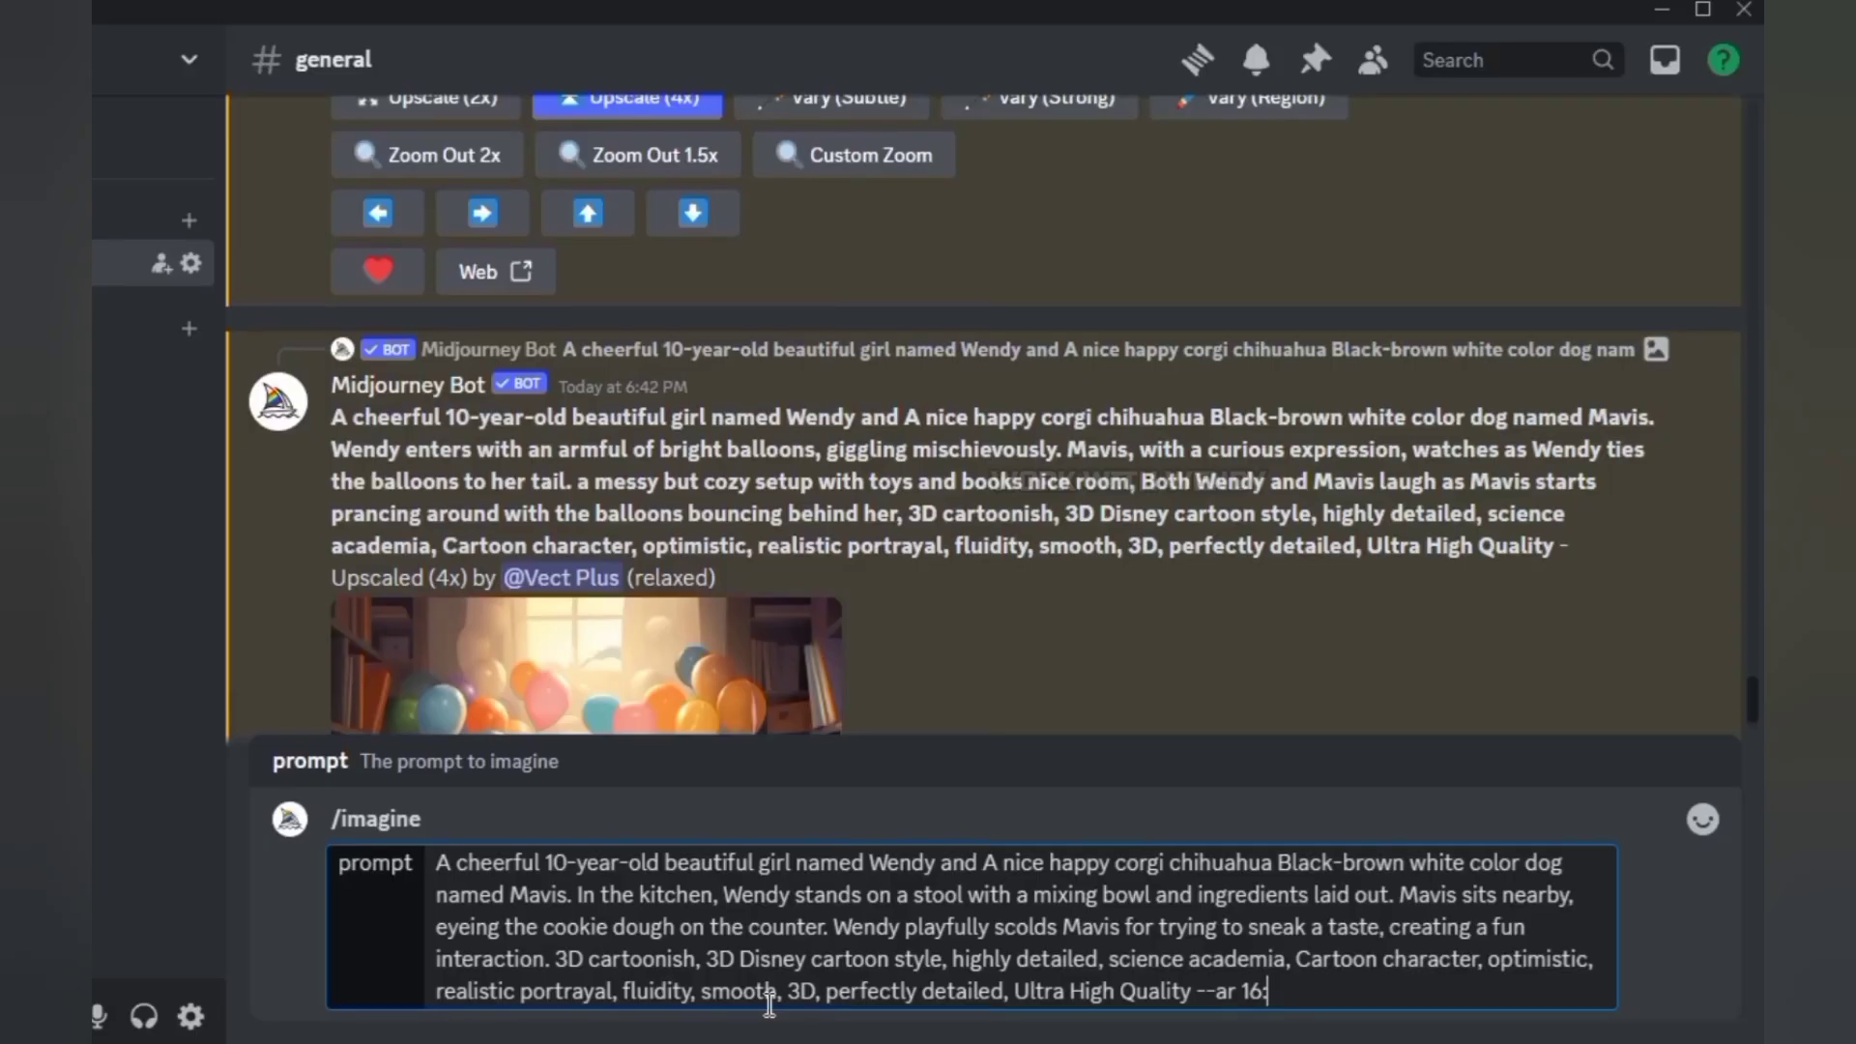
pyautogui.press('Return')
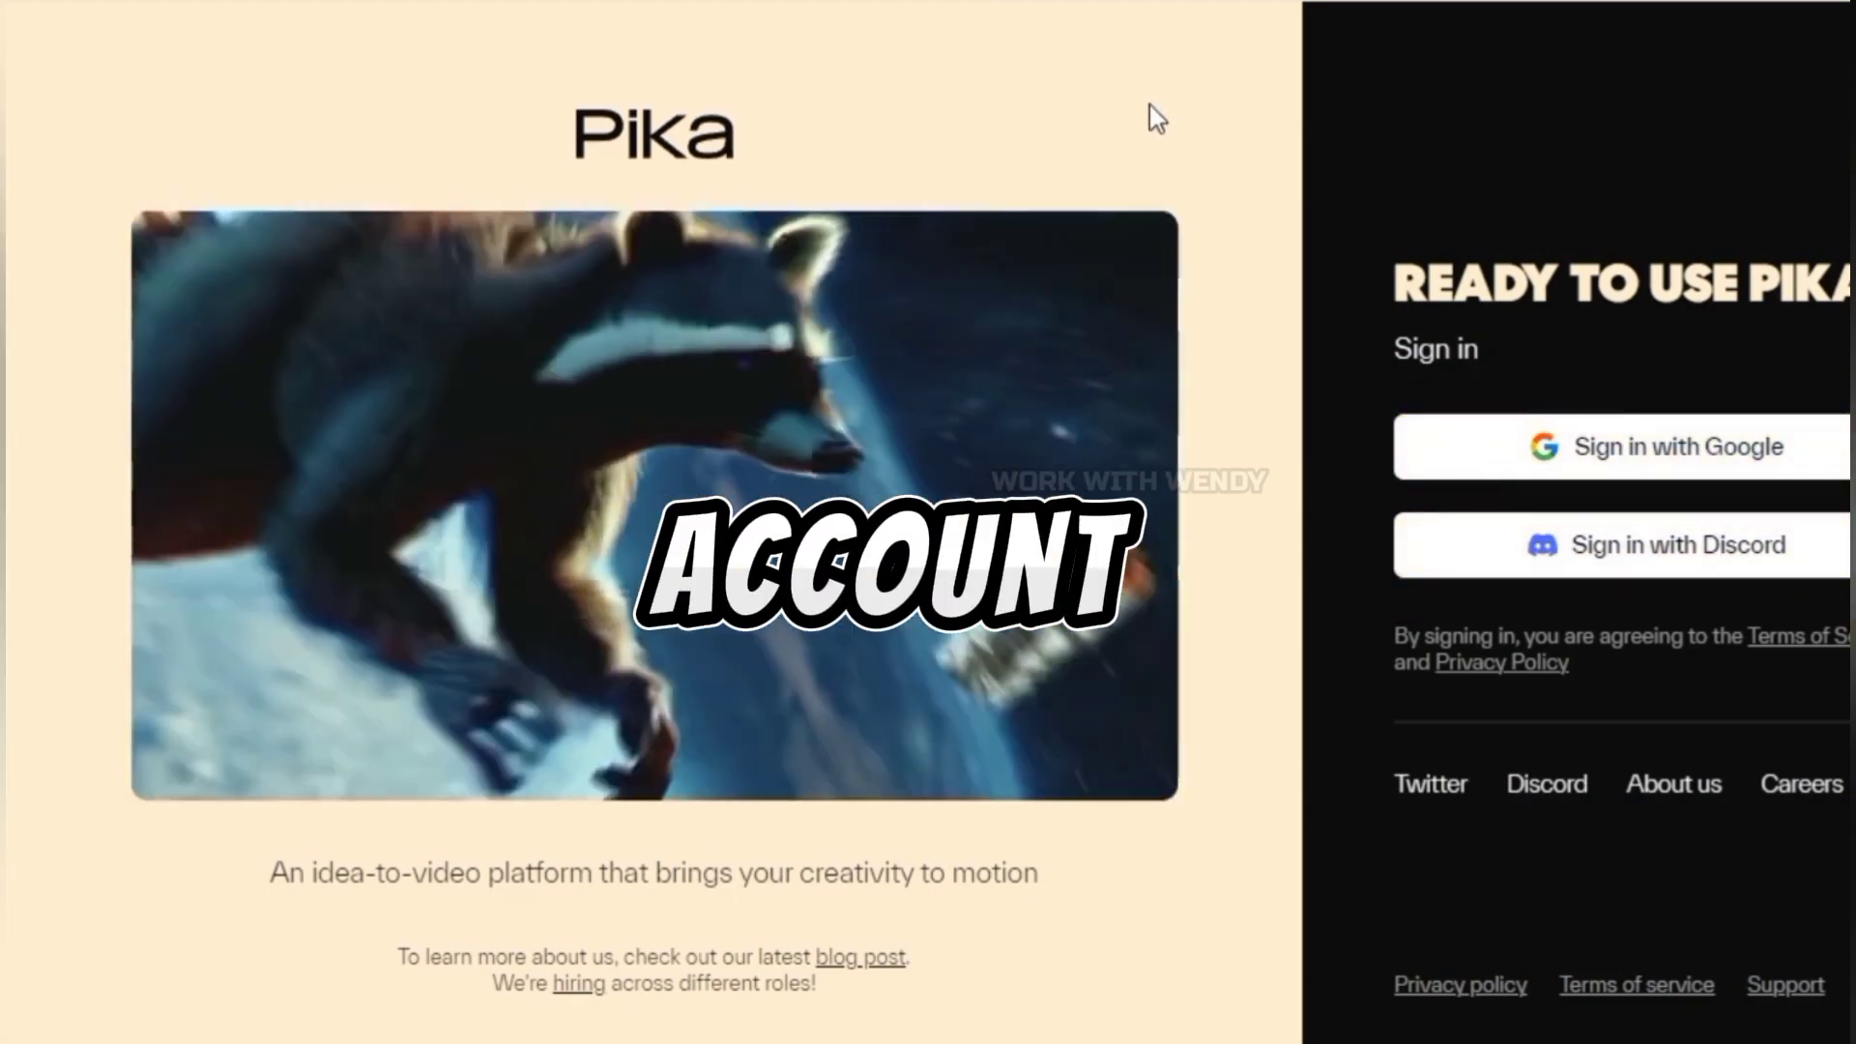
# Sign in to Pika with Discord and generate a video of the house image prompted "Zoom out of this beautiful house, wind nature, trees moving, detailed"
pyautogui.click(1756, 568)
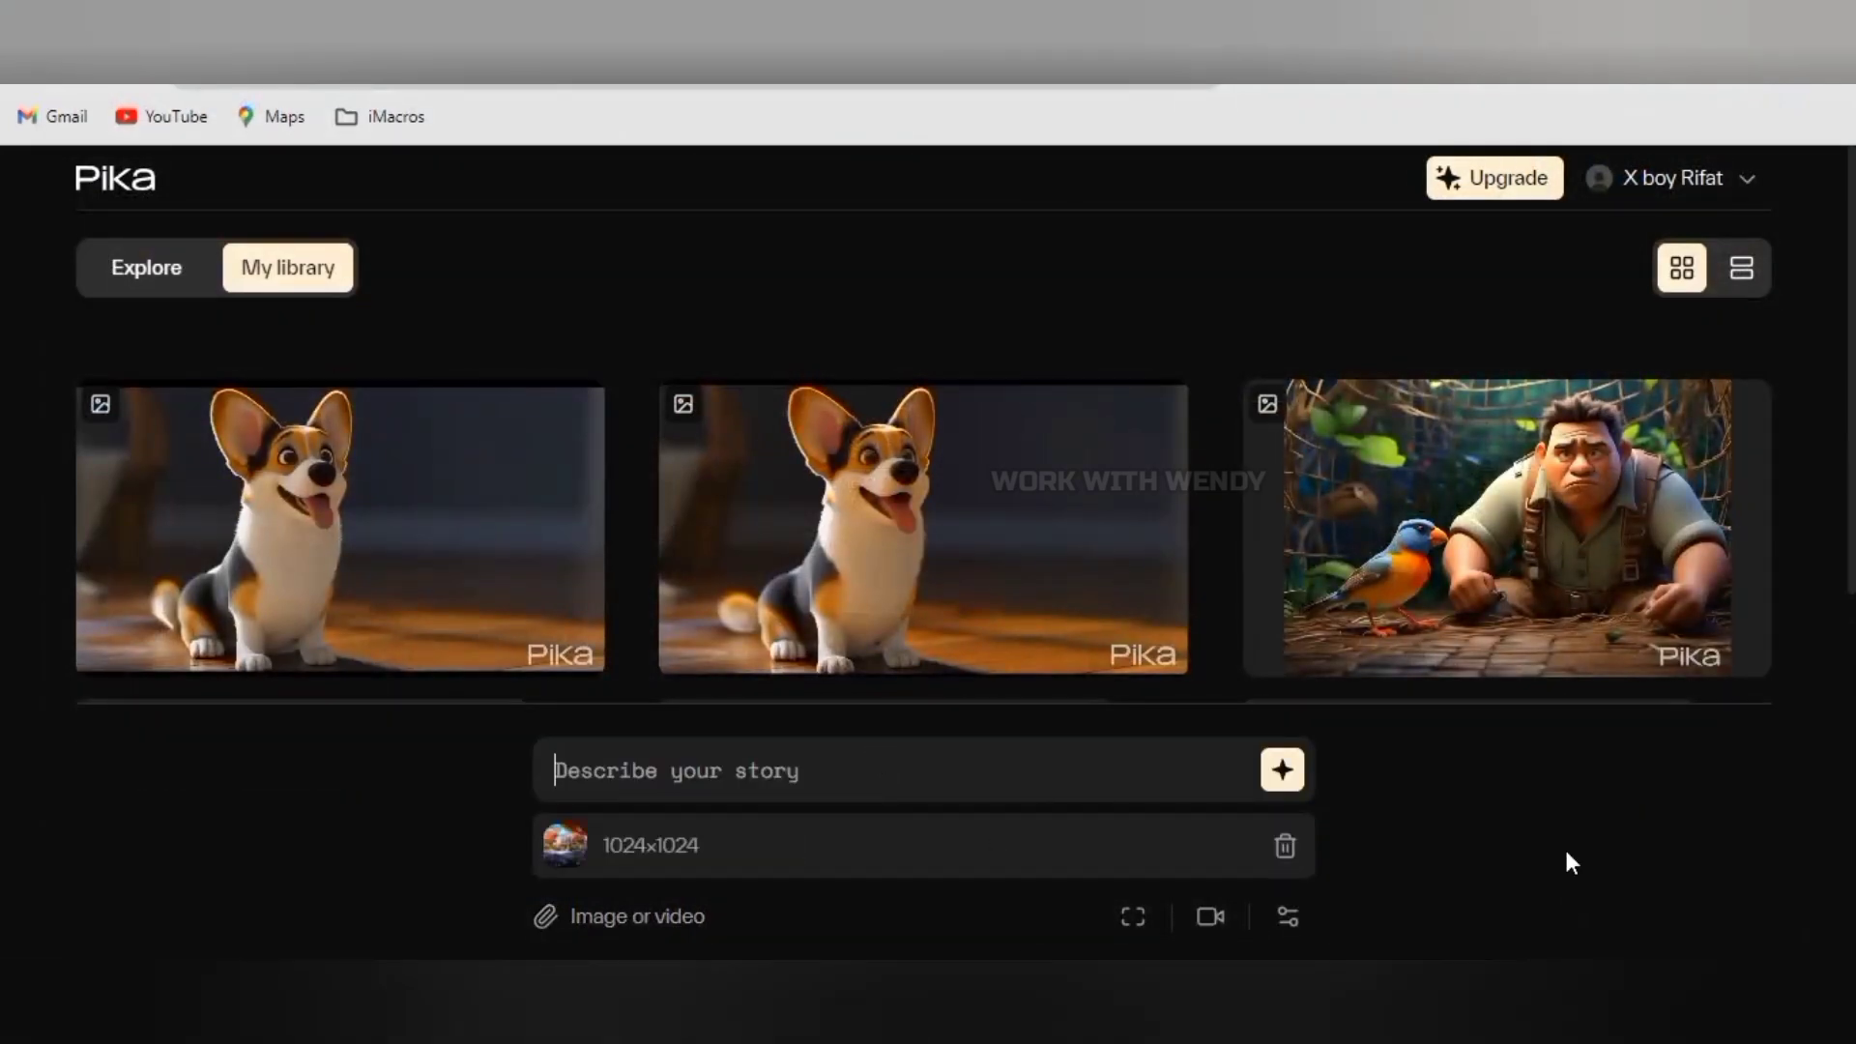
pyautogui.write('Zoom out of this beautiful house in')
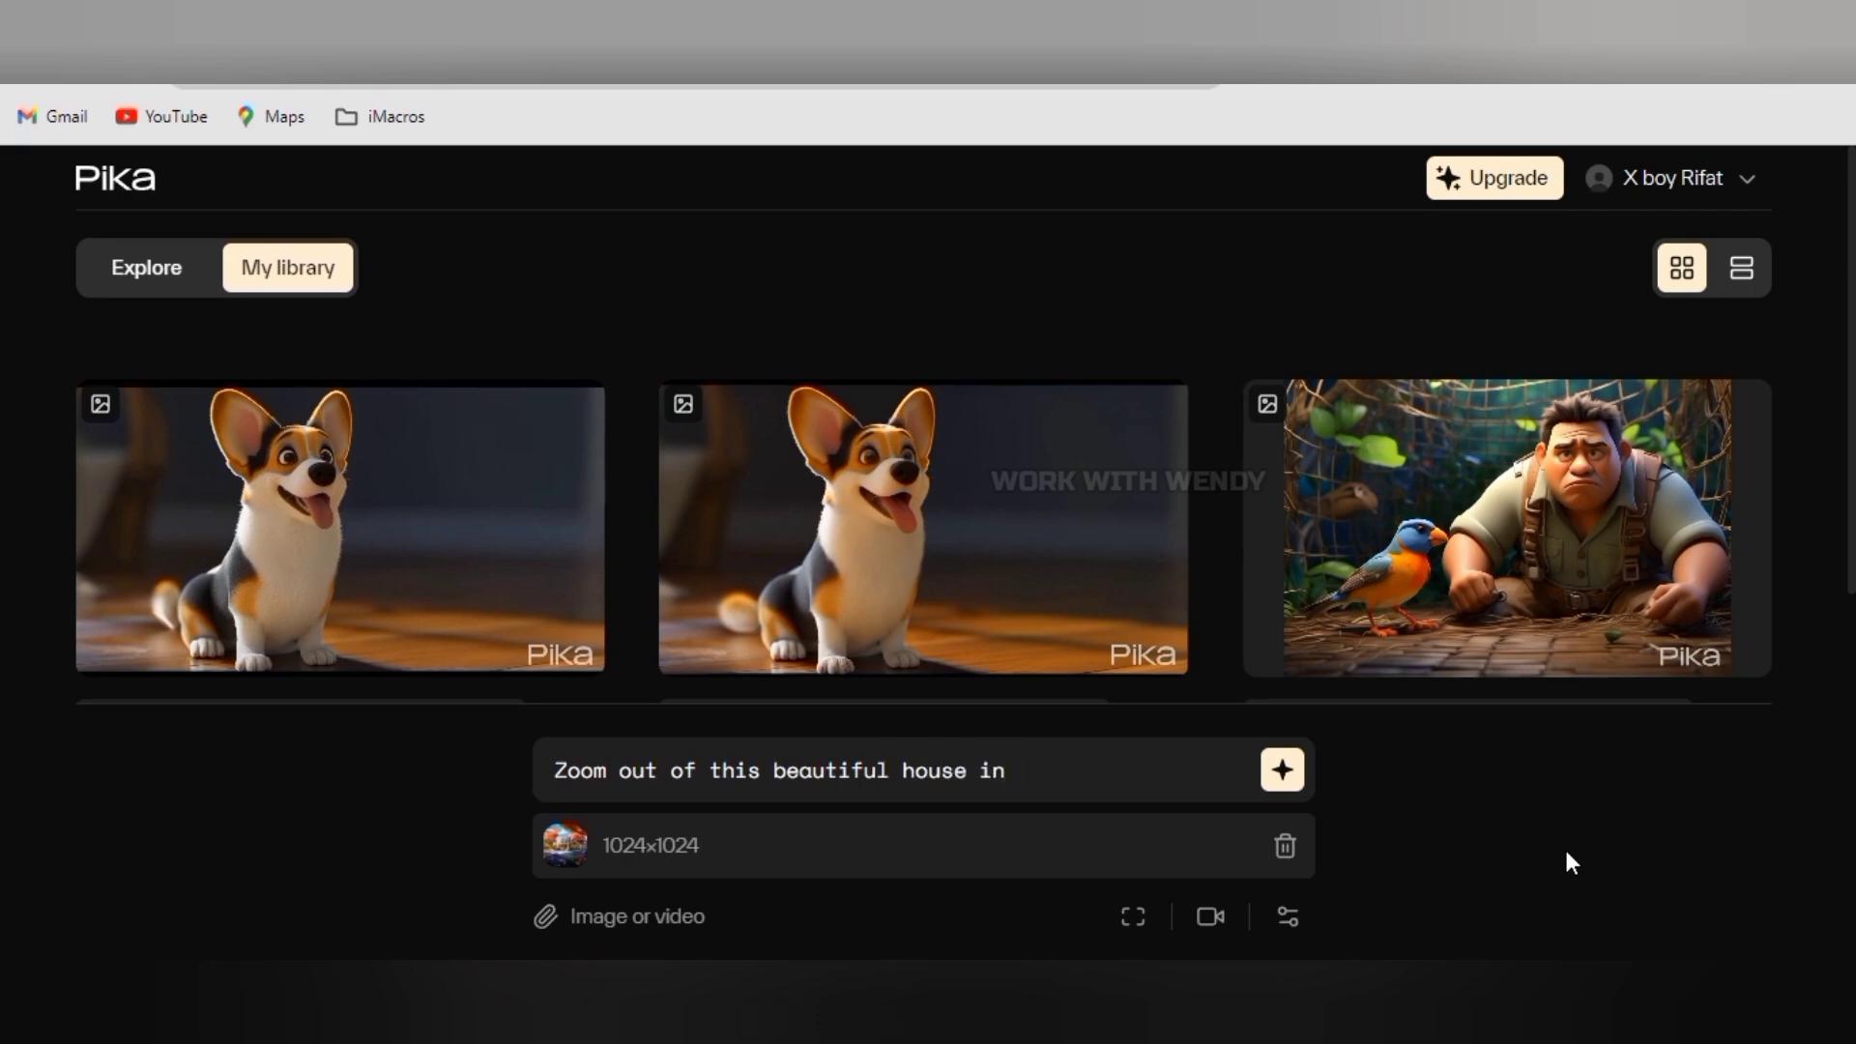
pyautogui.press('BackSpace')
pyautogui.press('BackSpace')
pyautogui.press('BackSpace')
pyautogui.write(', wind nature, trees moving, detailed')
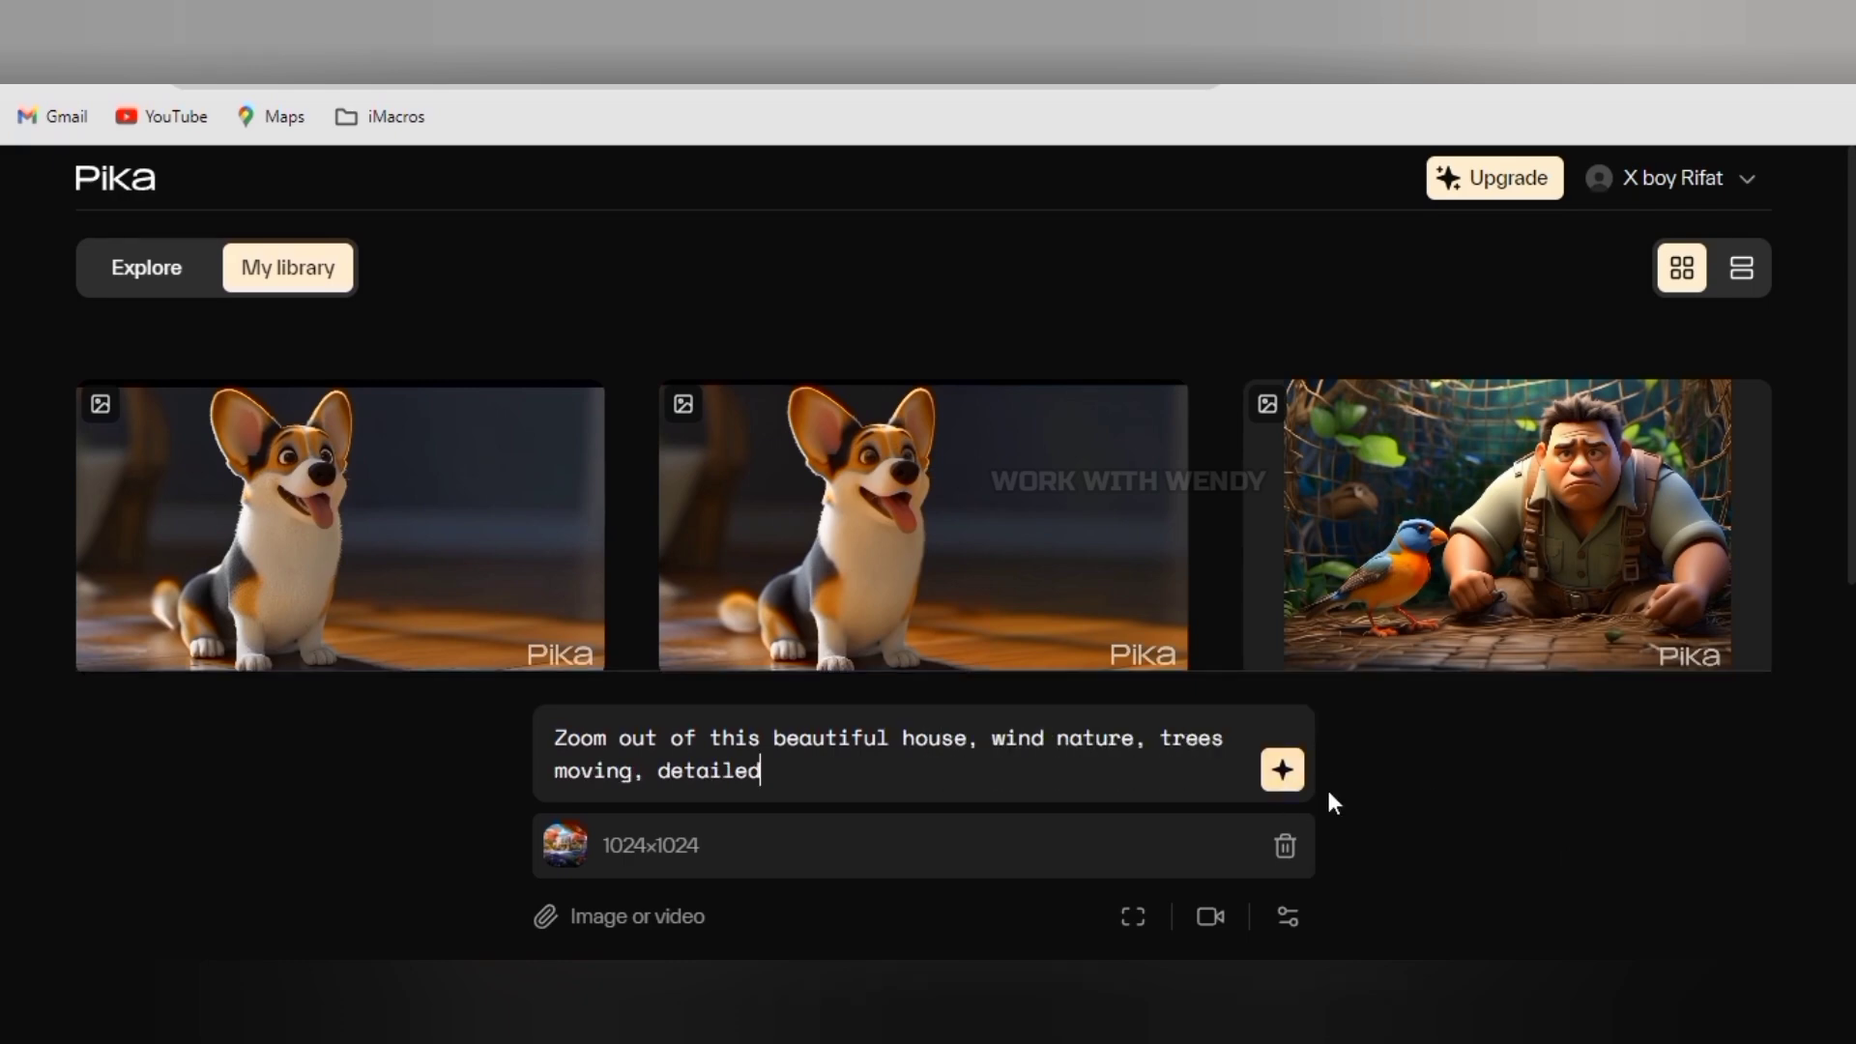
pyautogui.click(1284, 773)
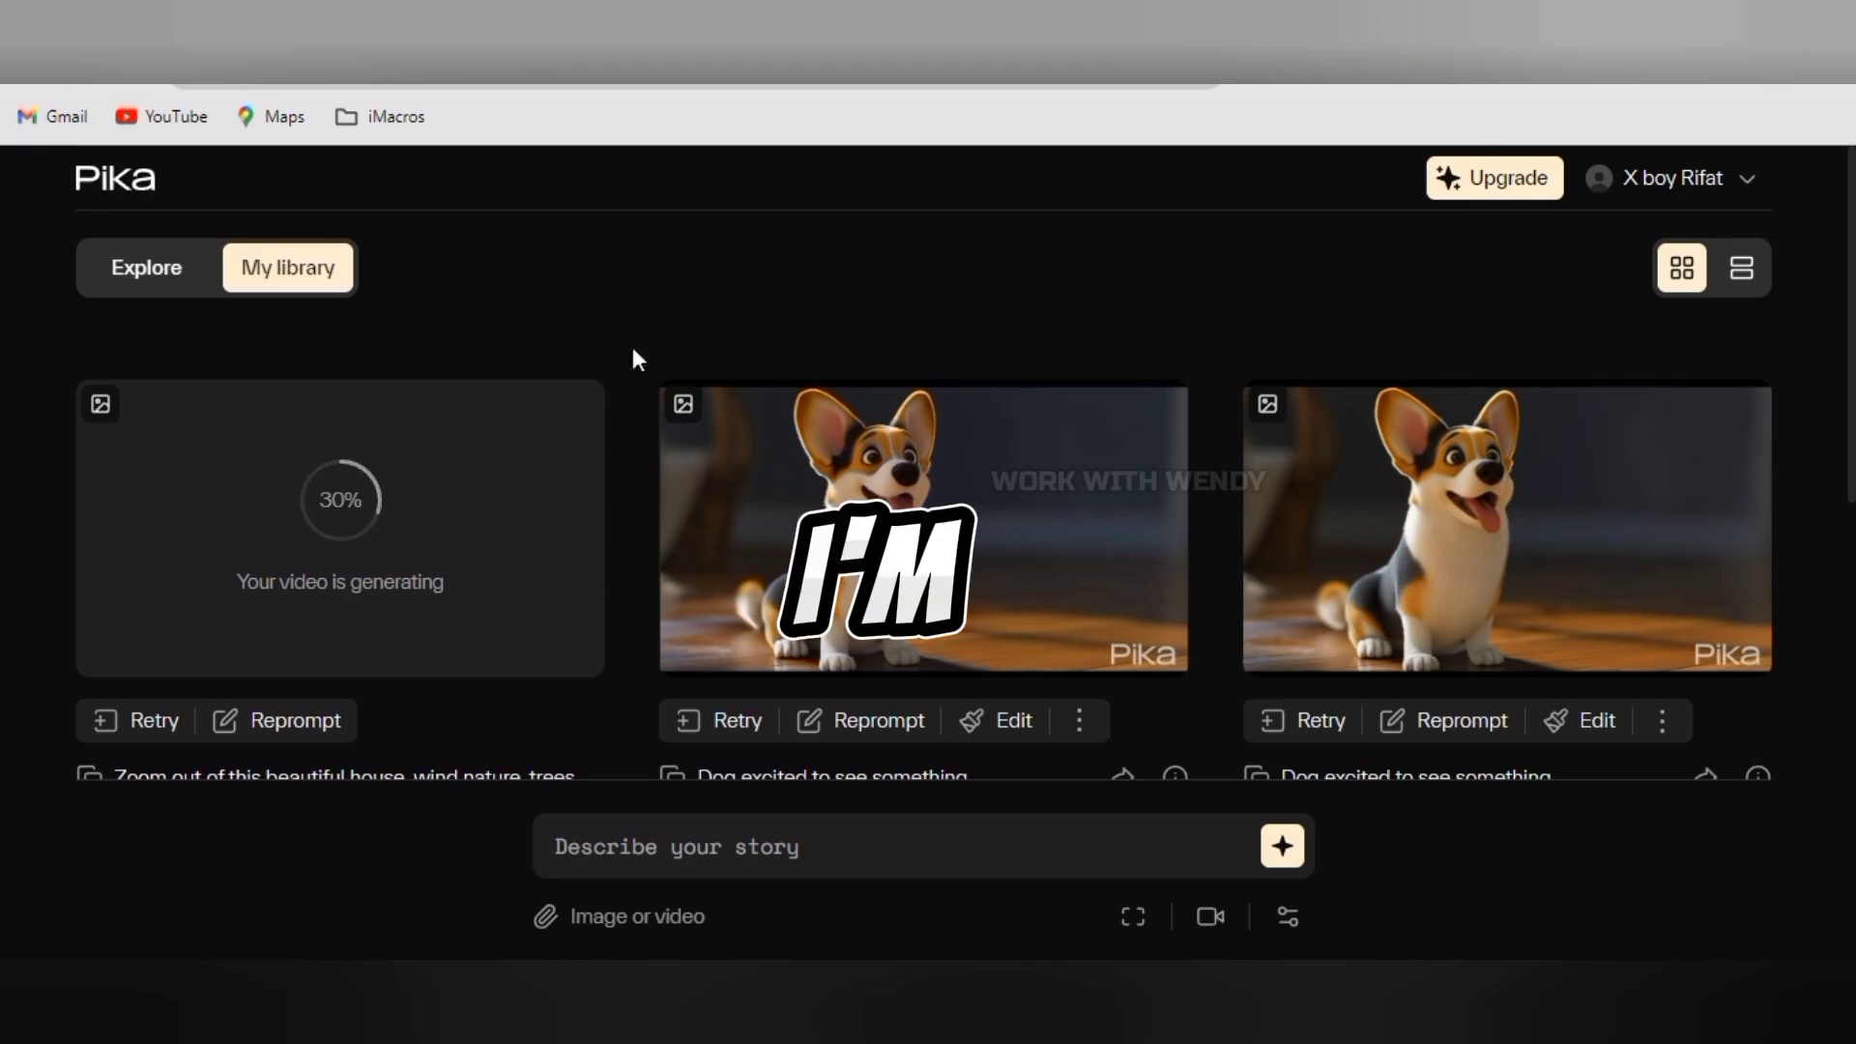
# Attach the girl's bedroom image and generate a video prompted "The girl smiling in a cute toy room, detailed shape"
pyautogui.click(635, 915)
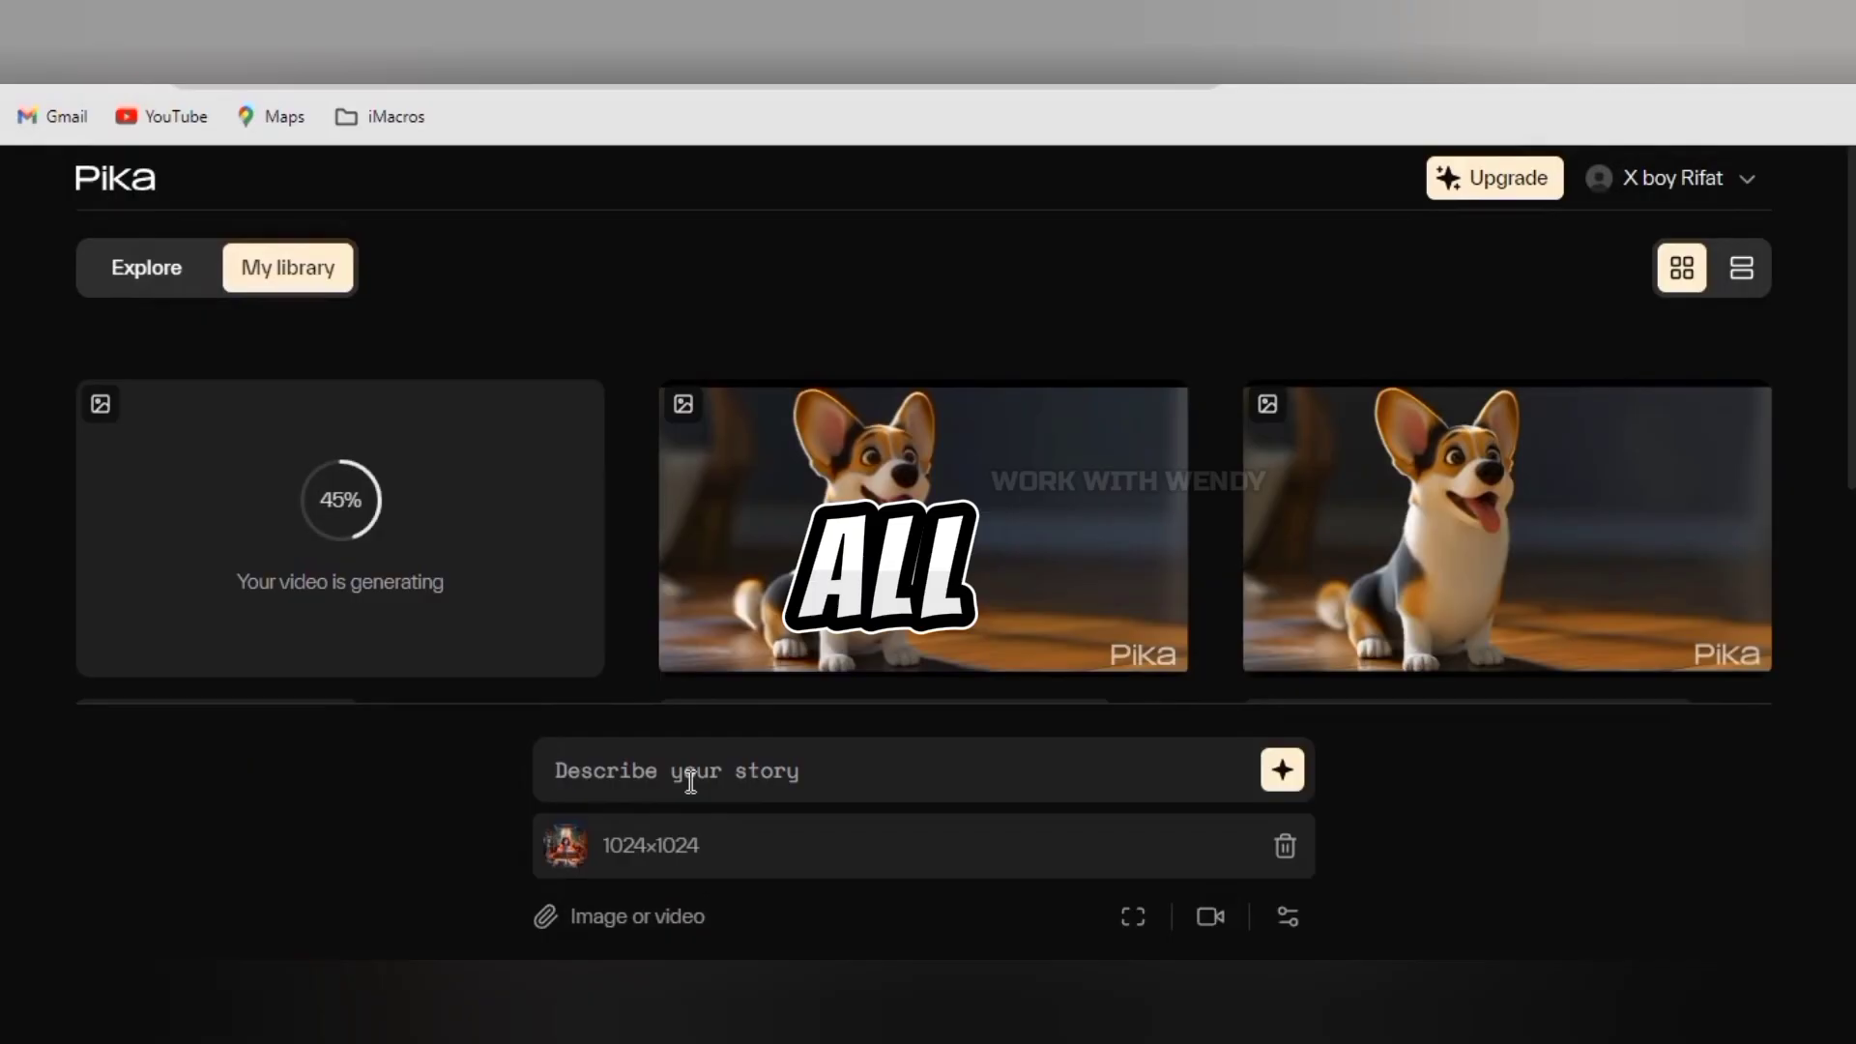
pyautogui.click(684, 775)
pyautogui.write('The girl smiling in a ')
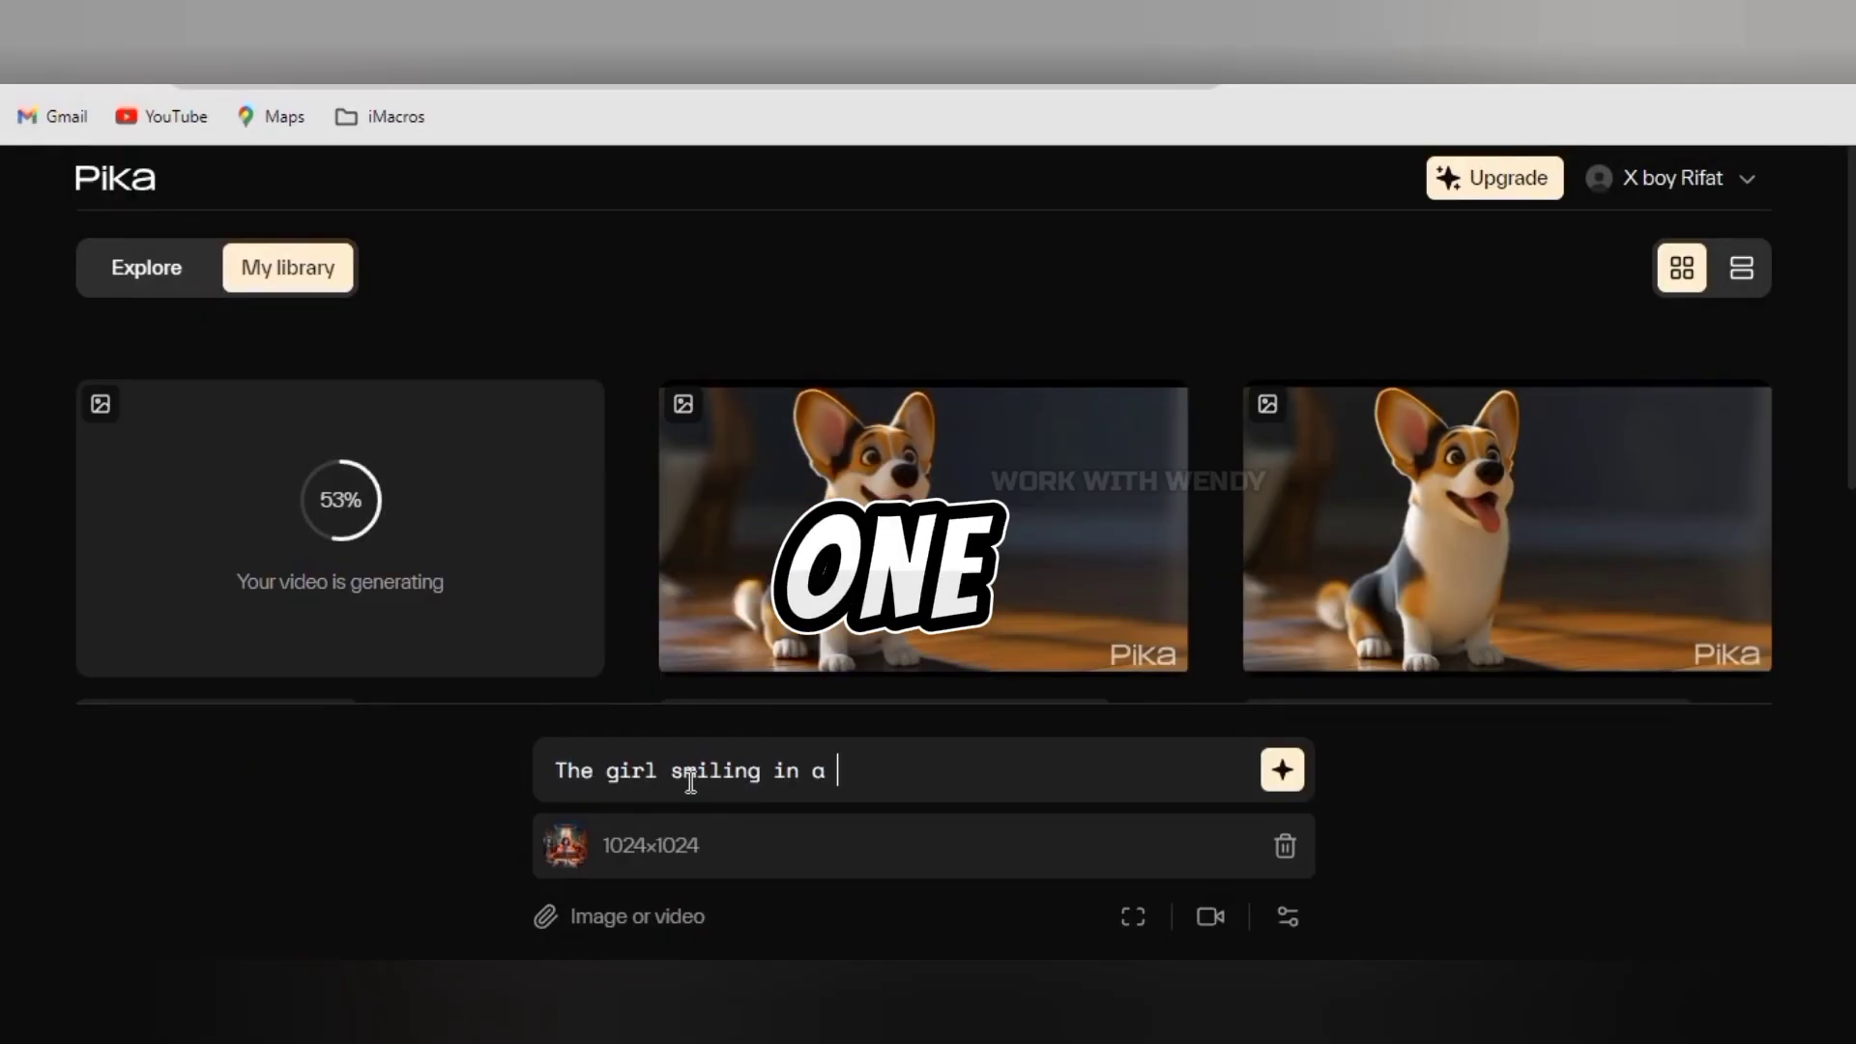
pyautogui.write('cute toy room, detailed shape')
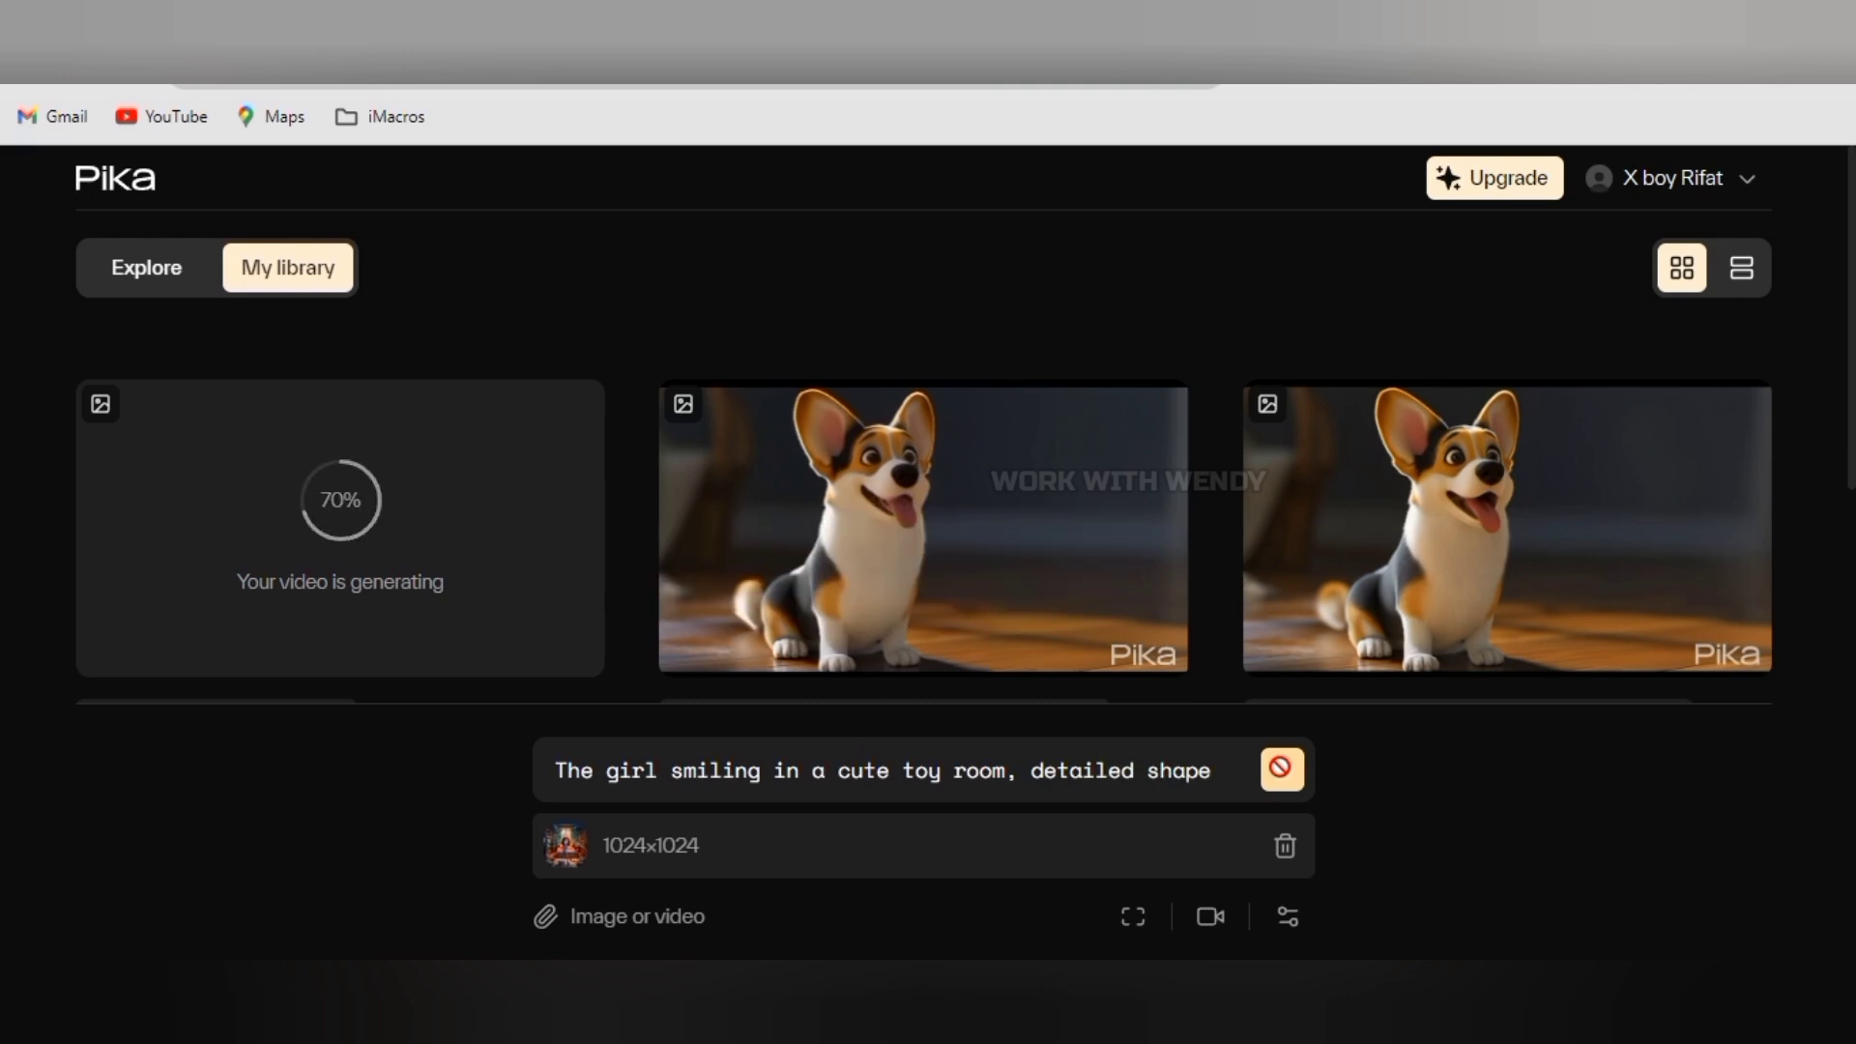
pyautogui.click(1282, 771)
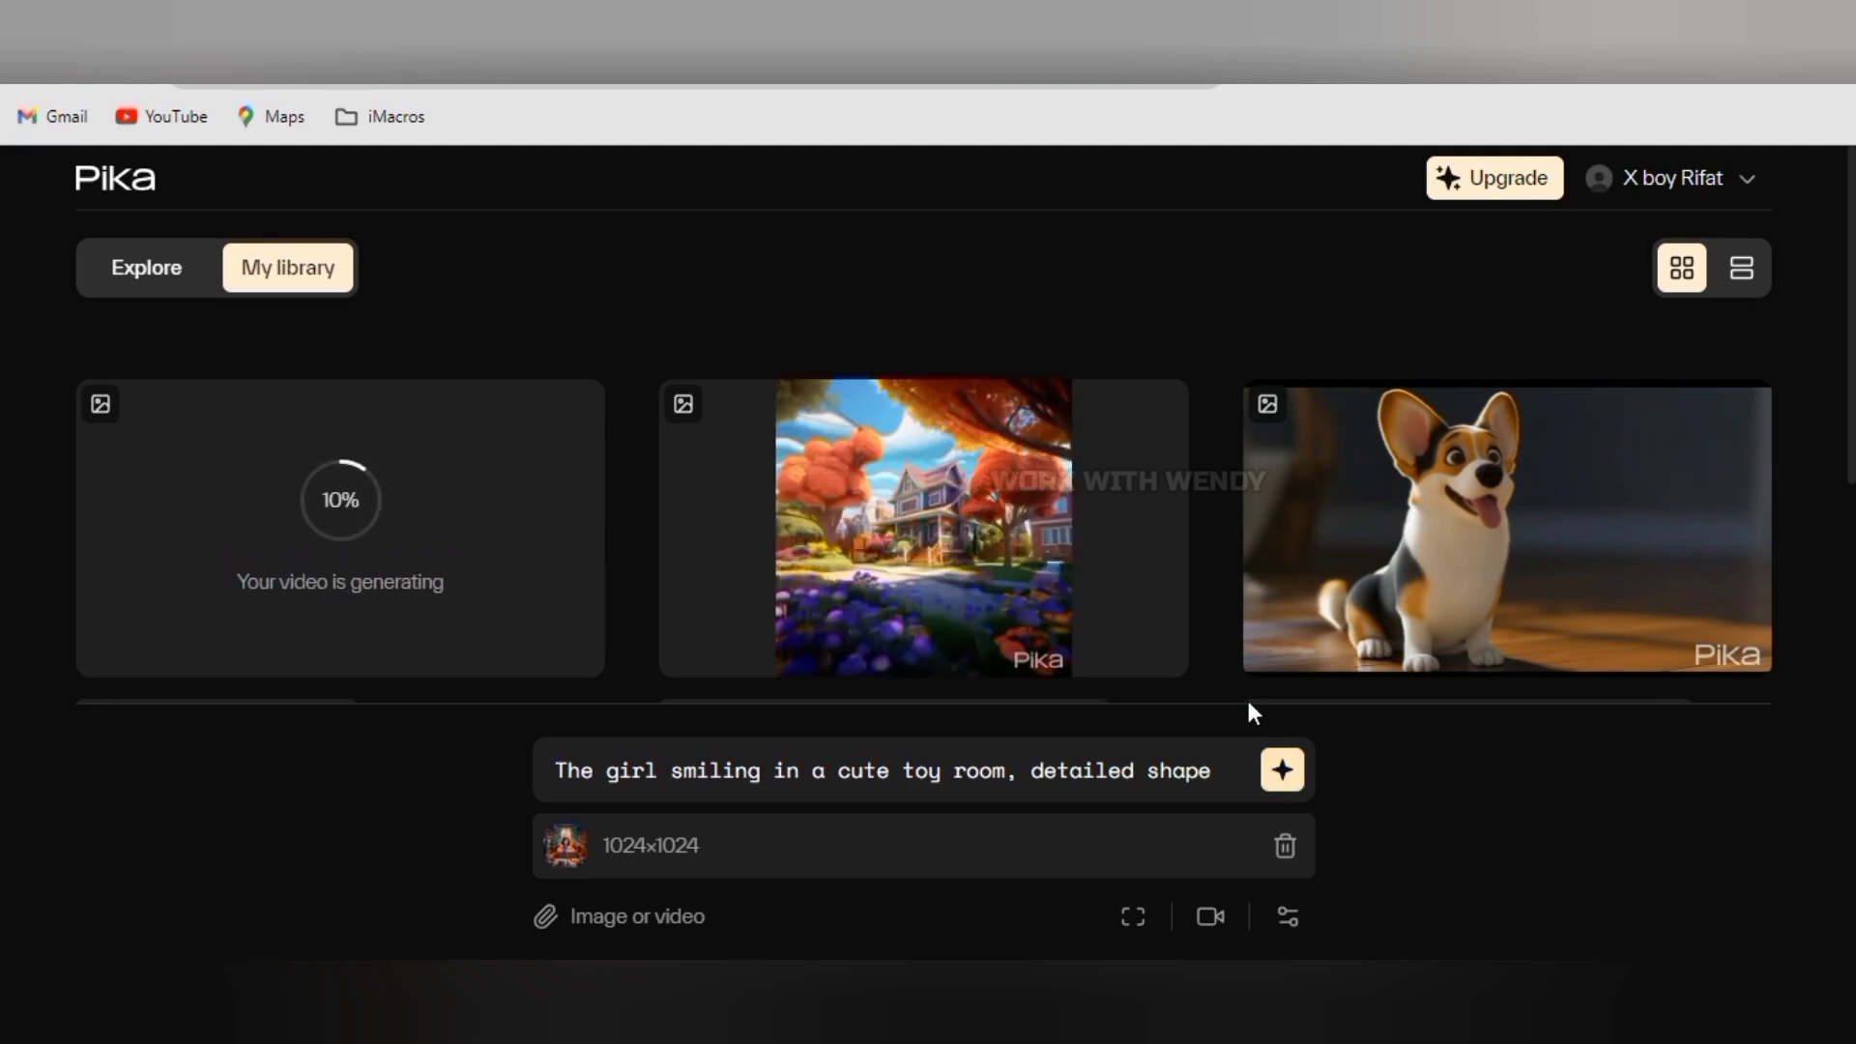
# Generate a video of the kitchen image prompted "The girl cooking and the dog looking at her, detailed shape" and preview the clip
pyautogui.moveTo(942, 514)
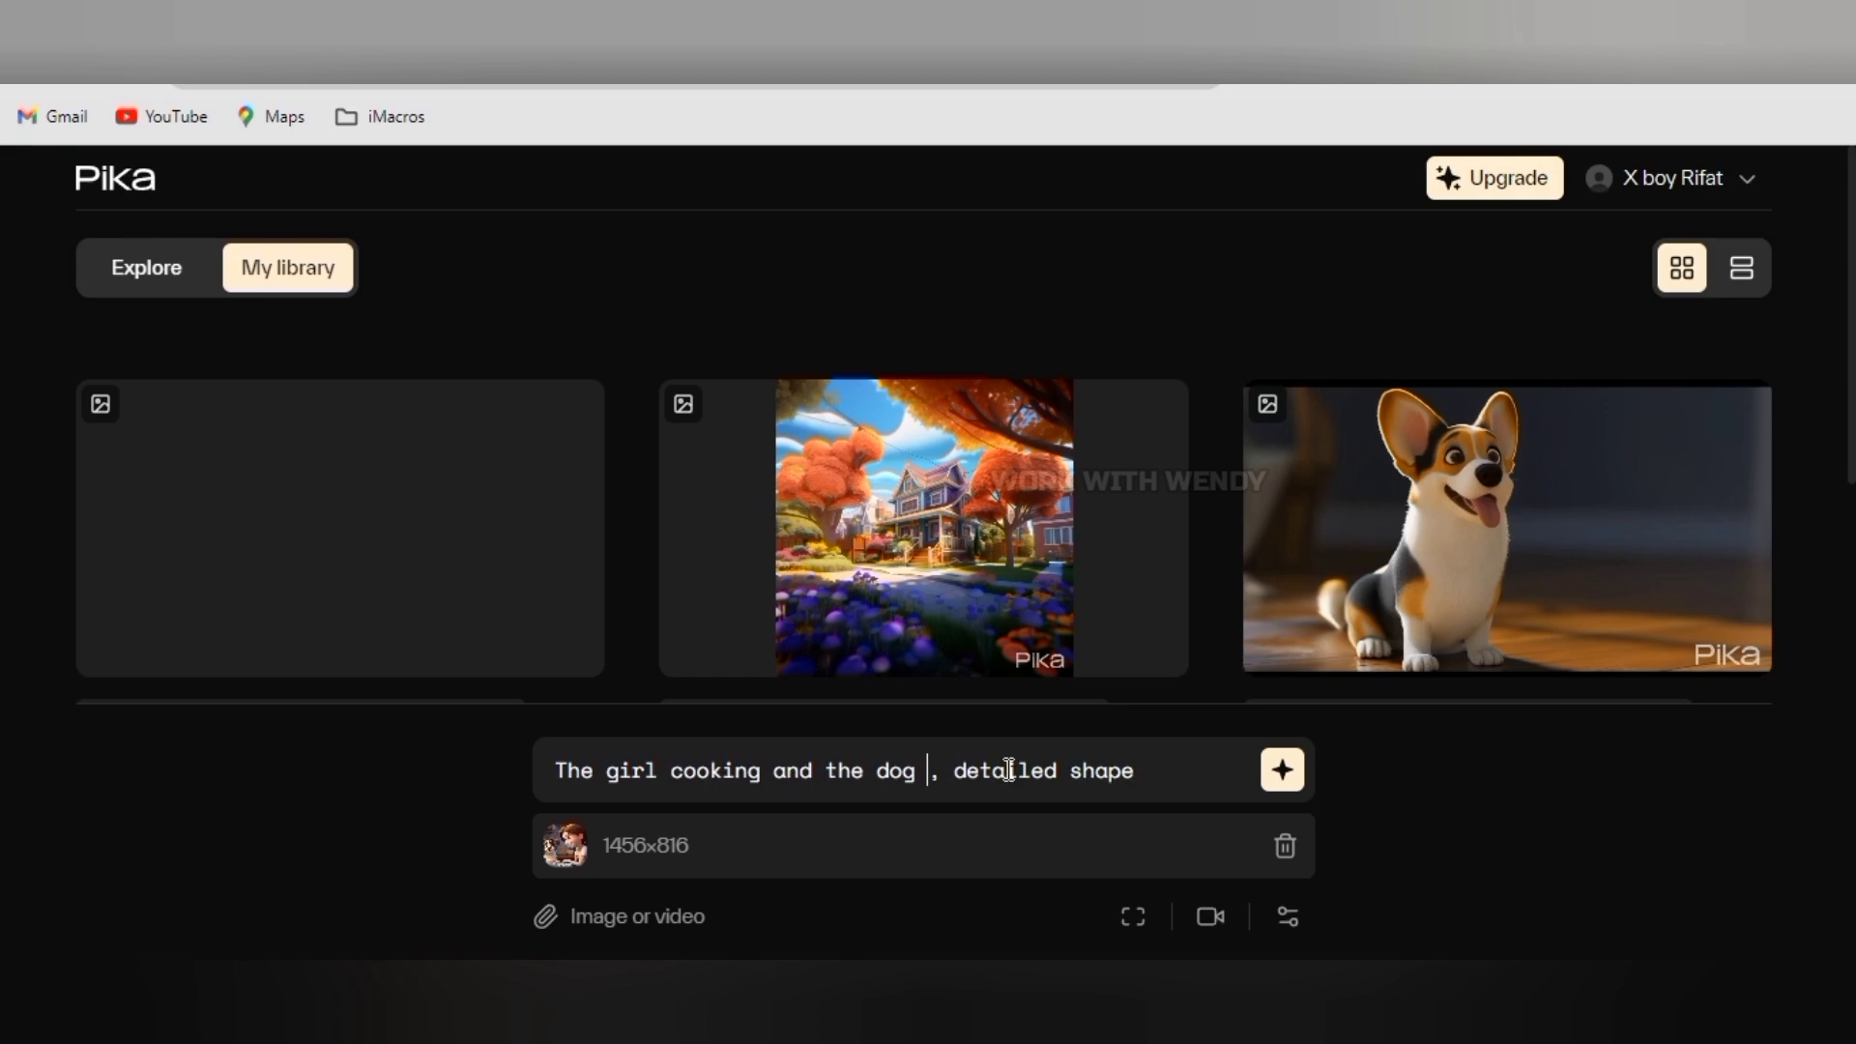
pyautogui.write('looking at ')
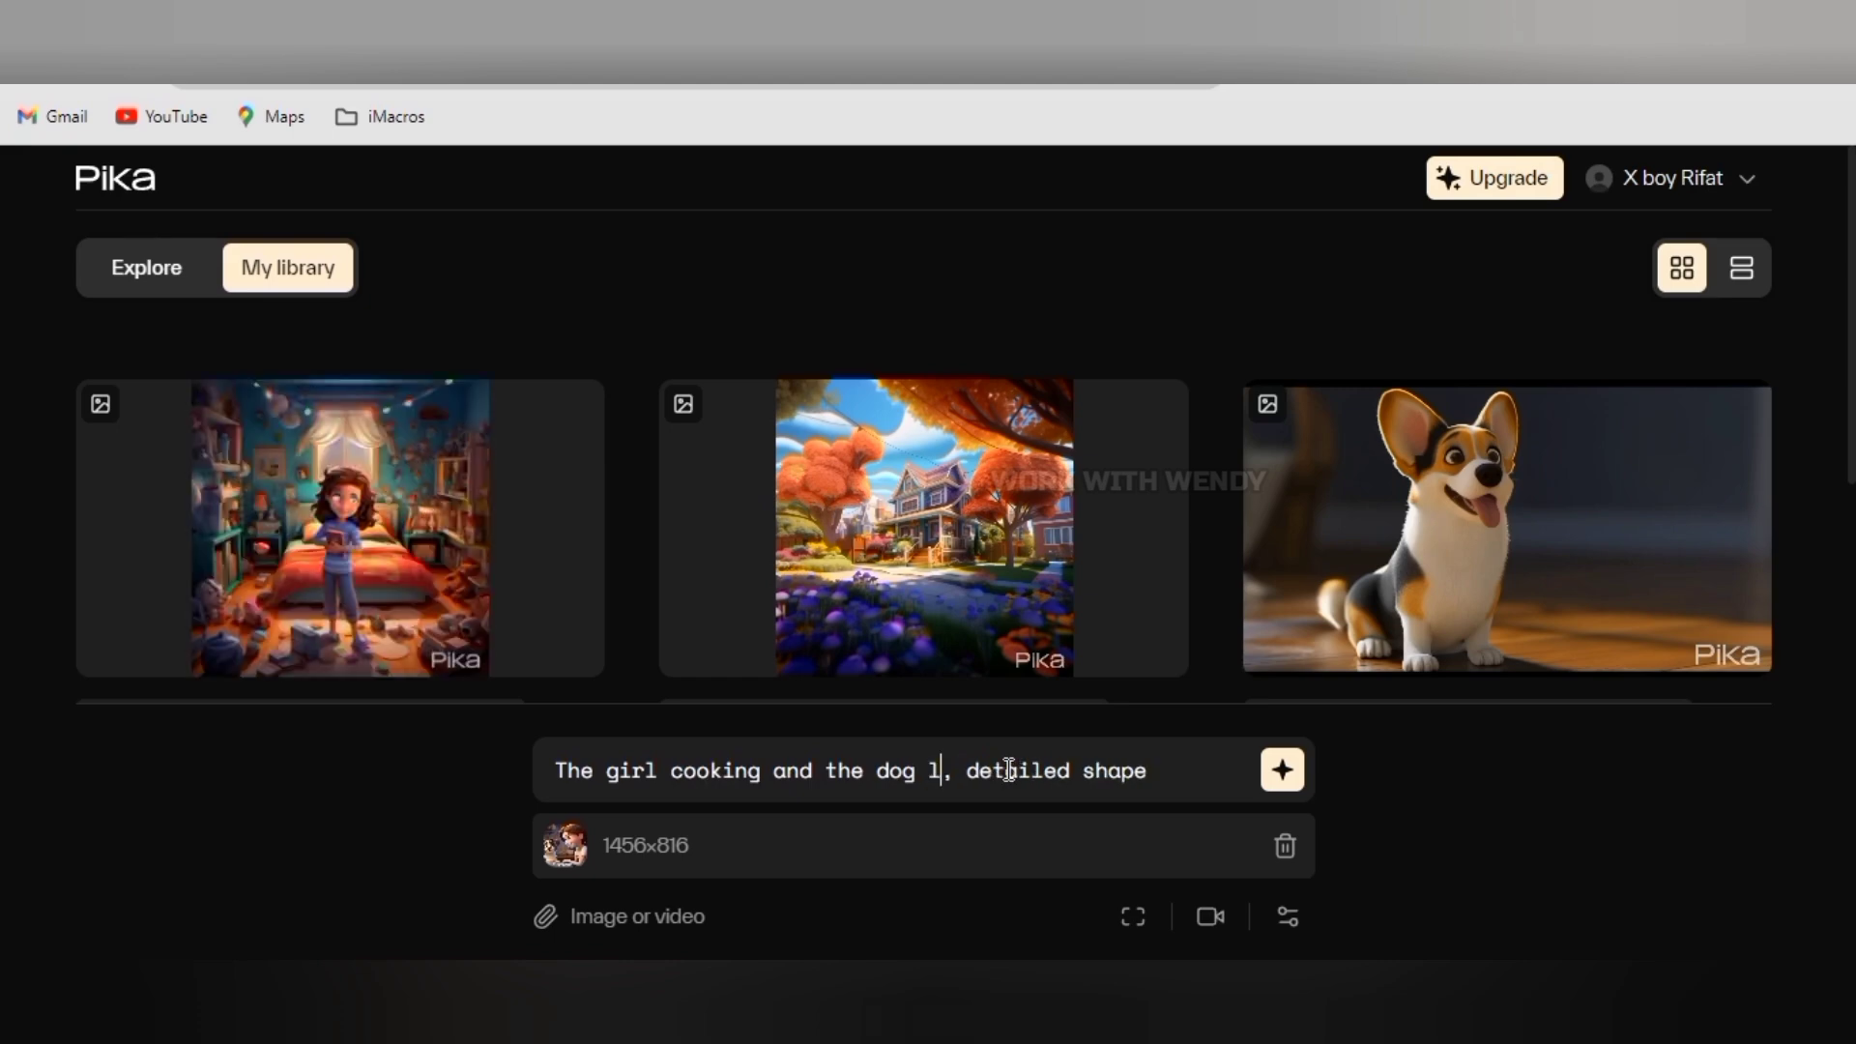
pyautogui.write('her')
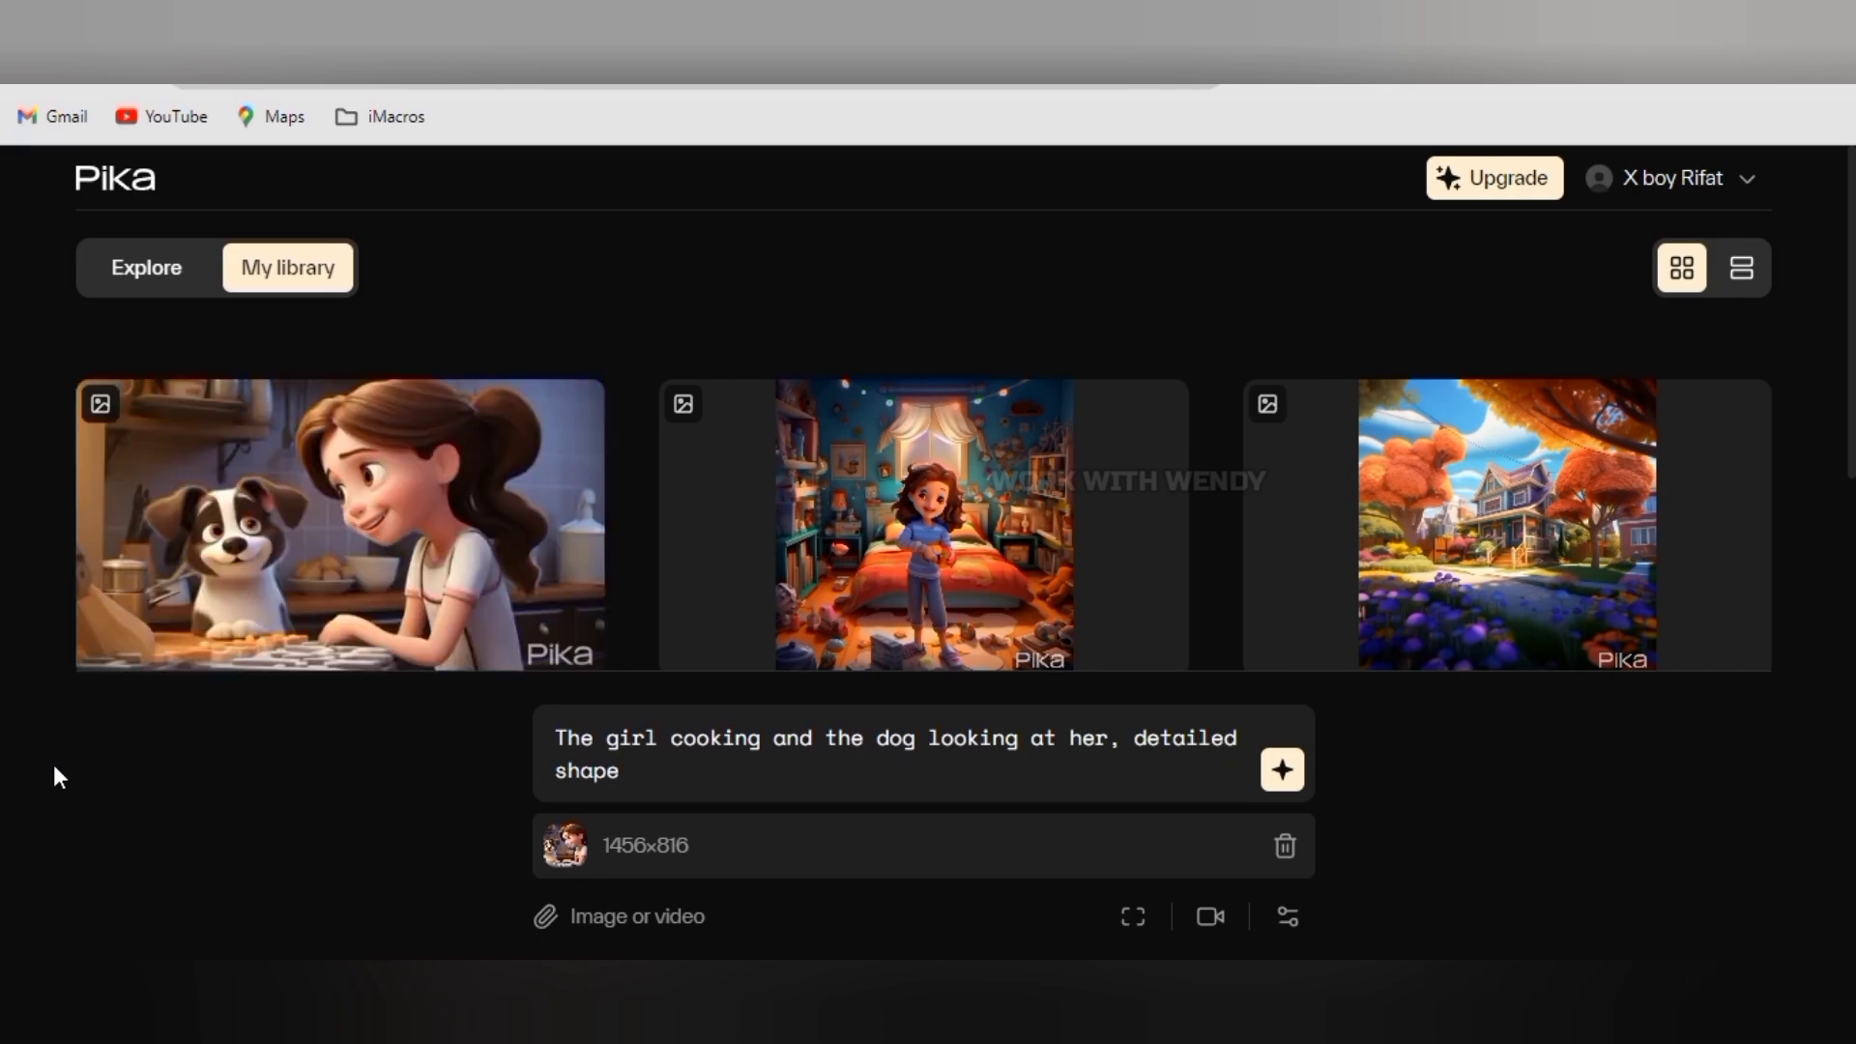
pyautogui.moveTo(385, 497)
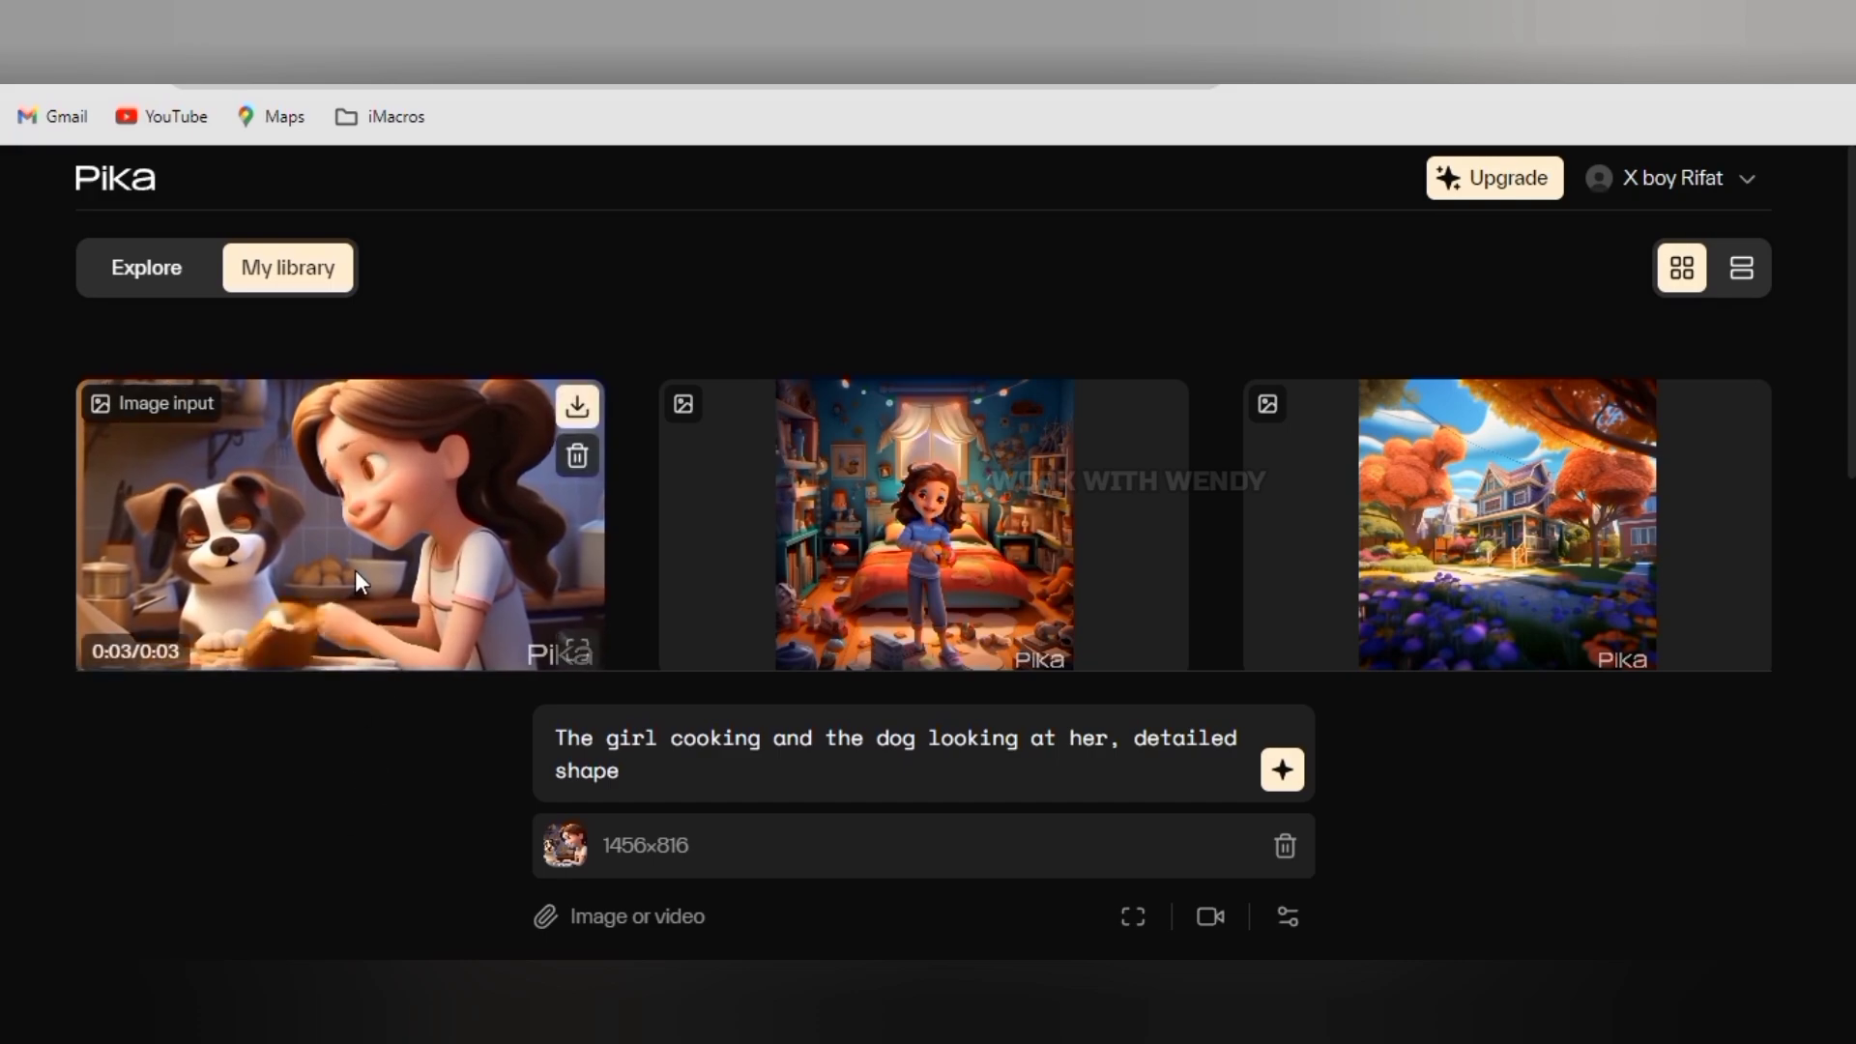
pyautogui.click(329, 624)
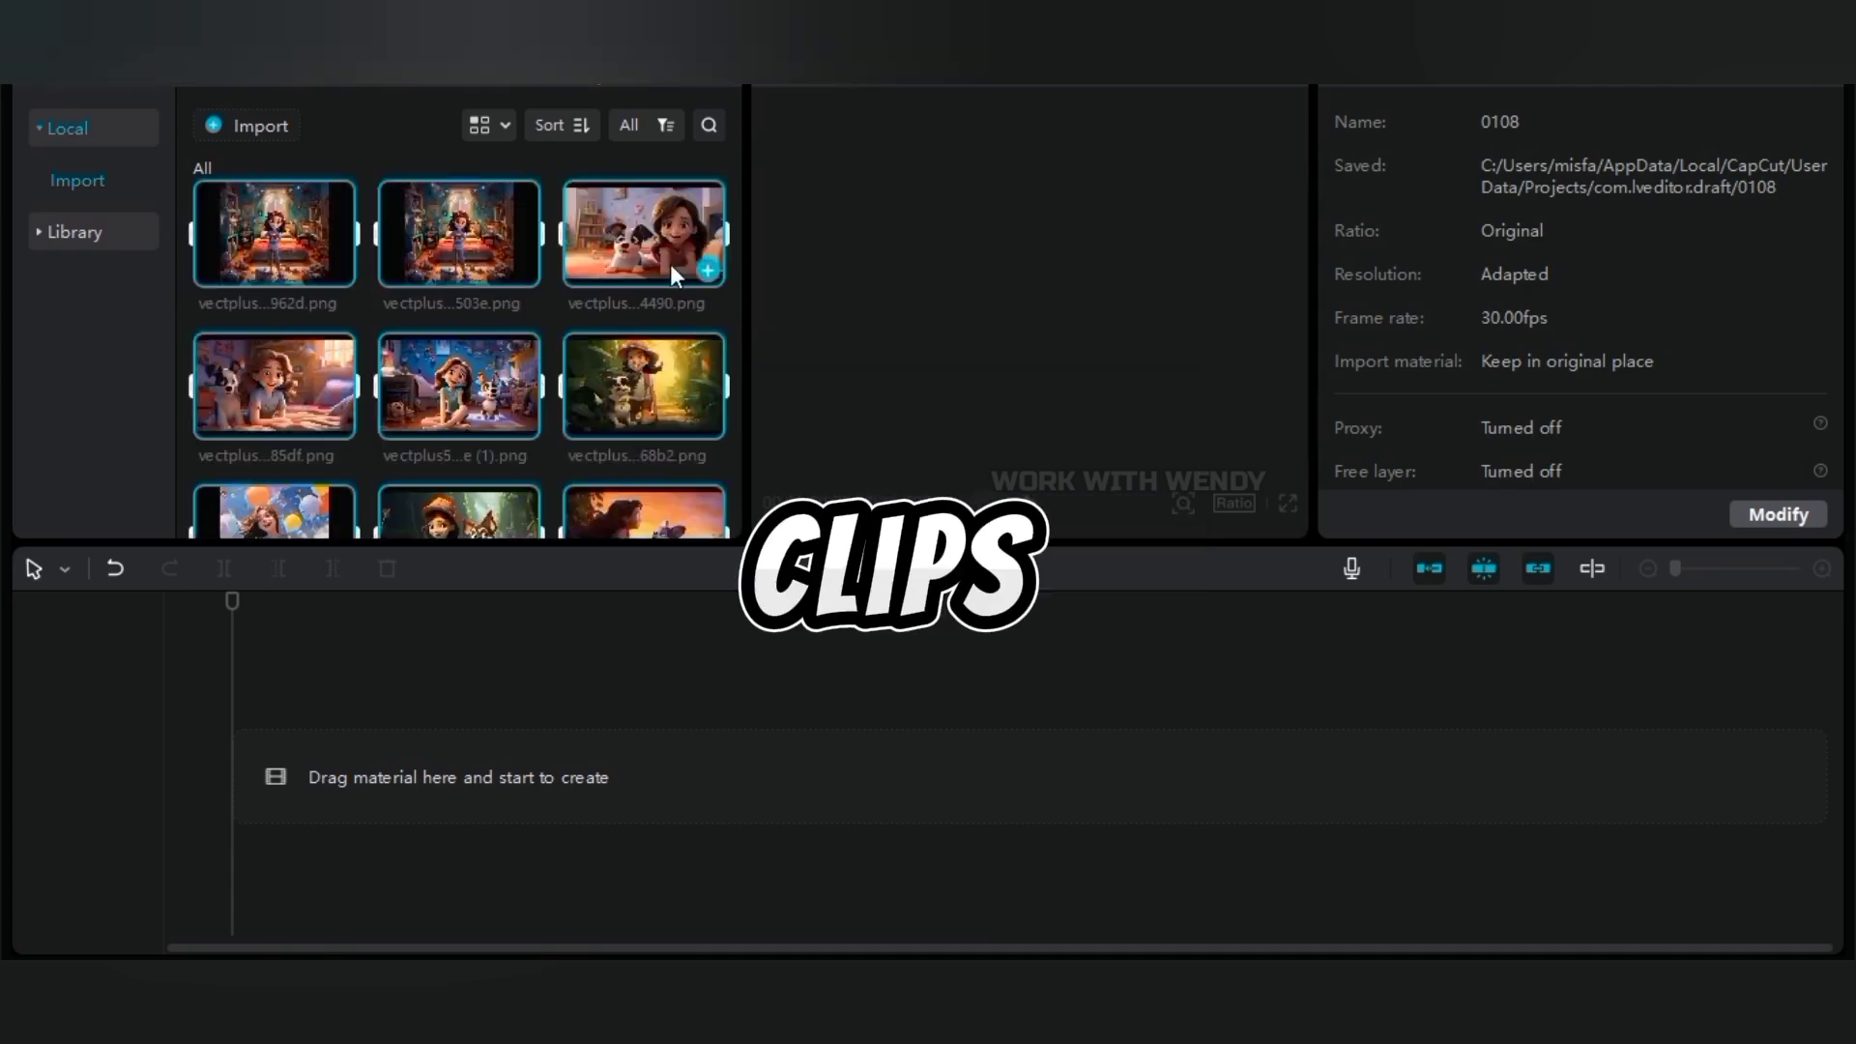
# In CapCut, add the house, toy-room and cooking videos plus two girl-and-dog still images from the imported media to the timeline
pyautogui.scroll(-10, 670, 264)
pyautogui.scroll(3, 542, 389)
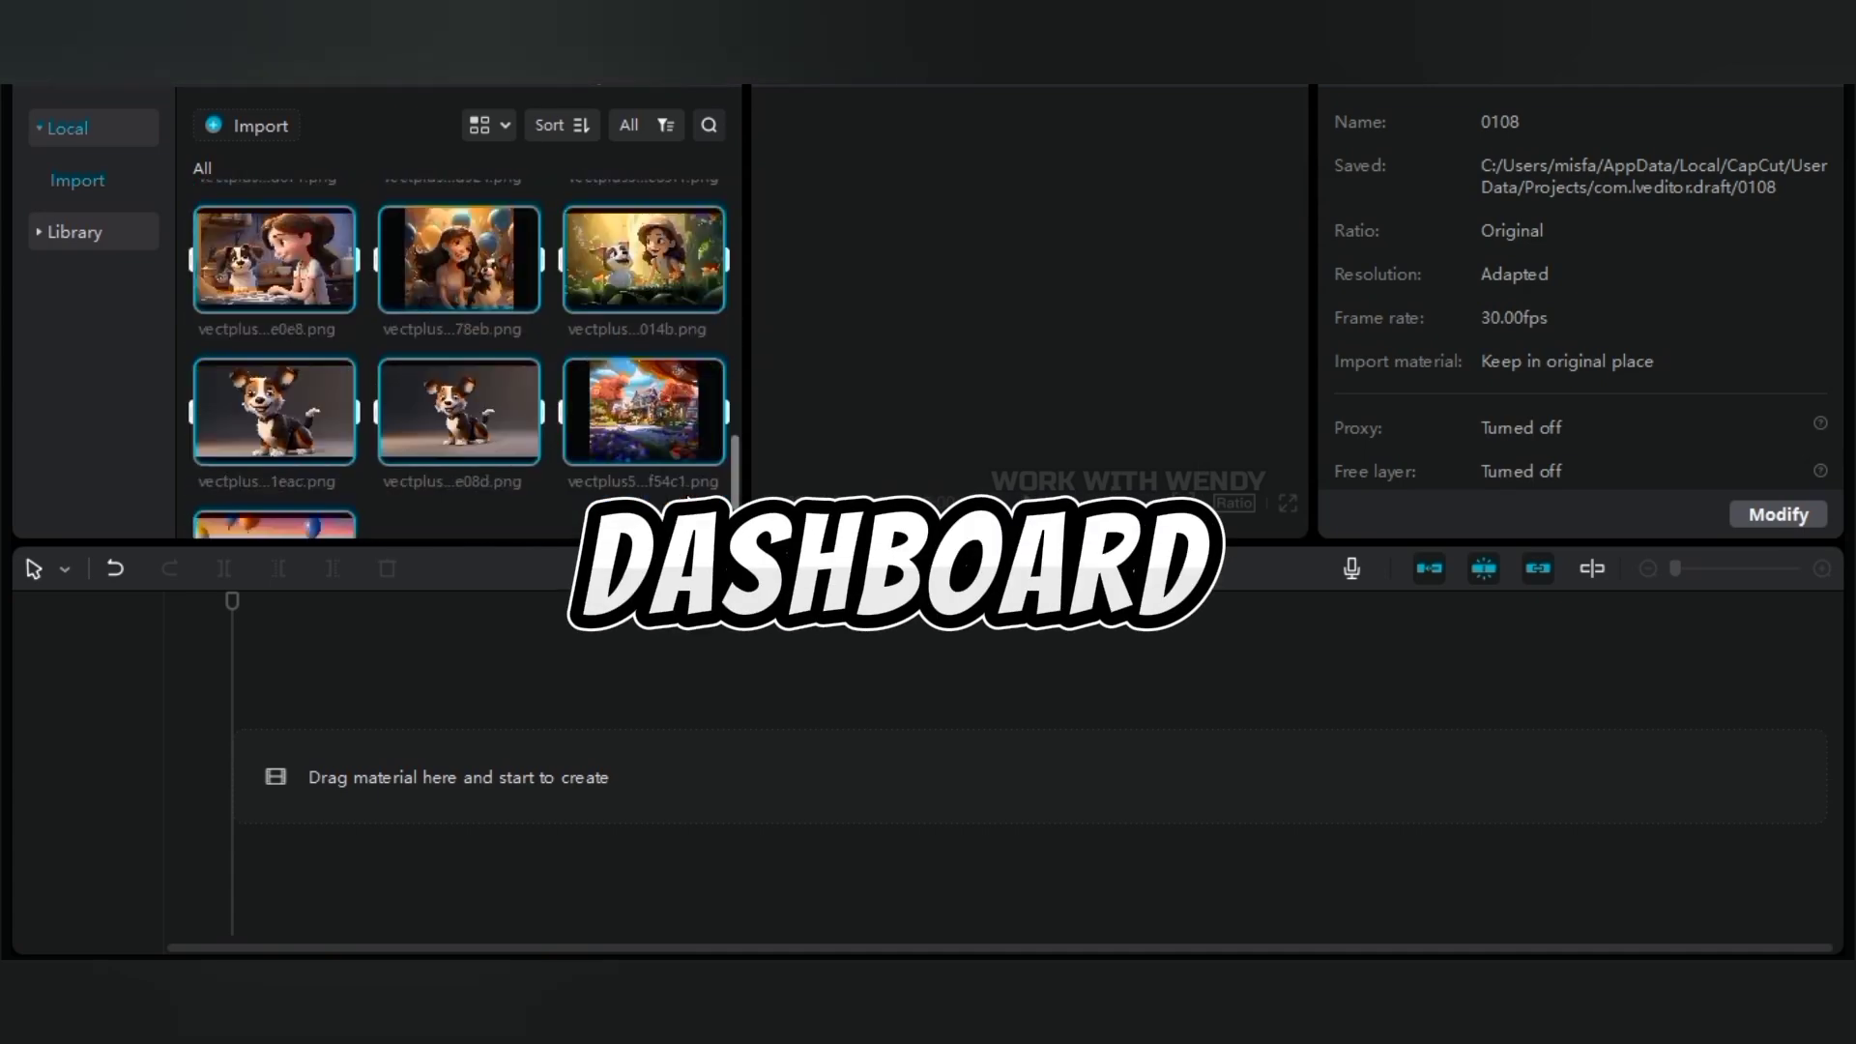
pyautogui.scroll(4, 566, 440)
pyautogui.scroll(1, 566, 439)
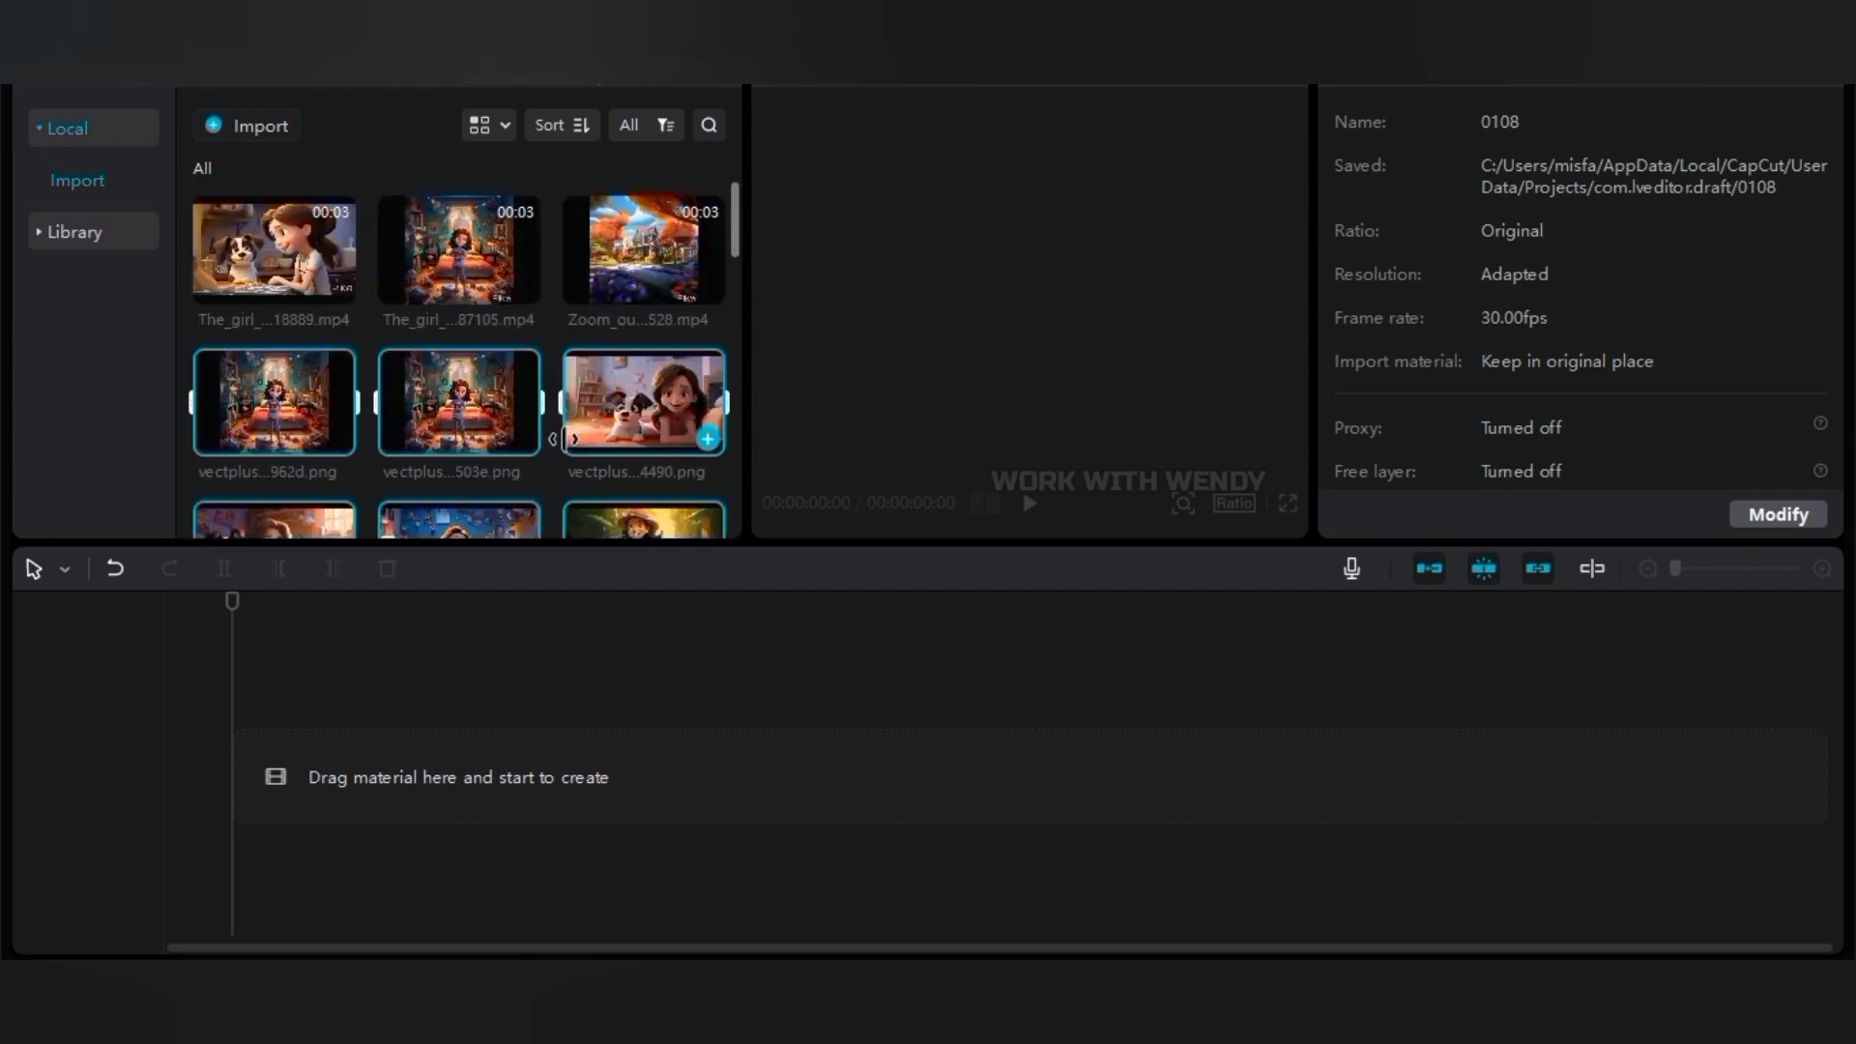
pyautogui.click(700, 230)
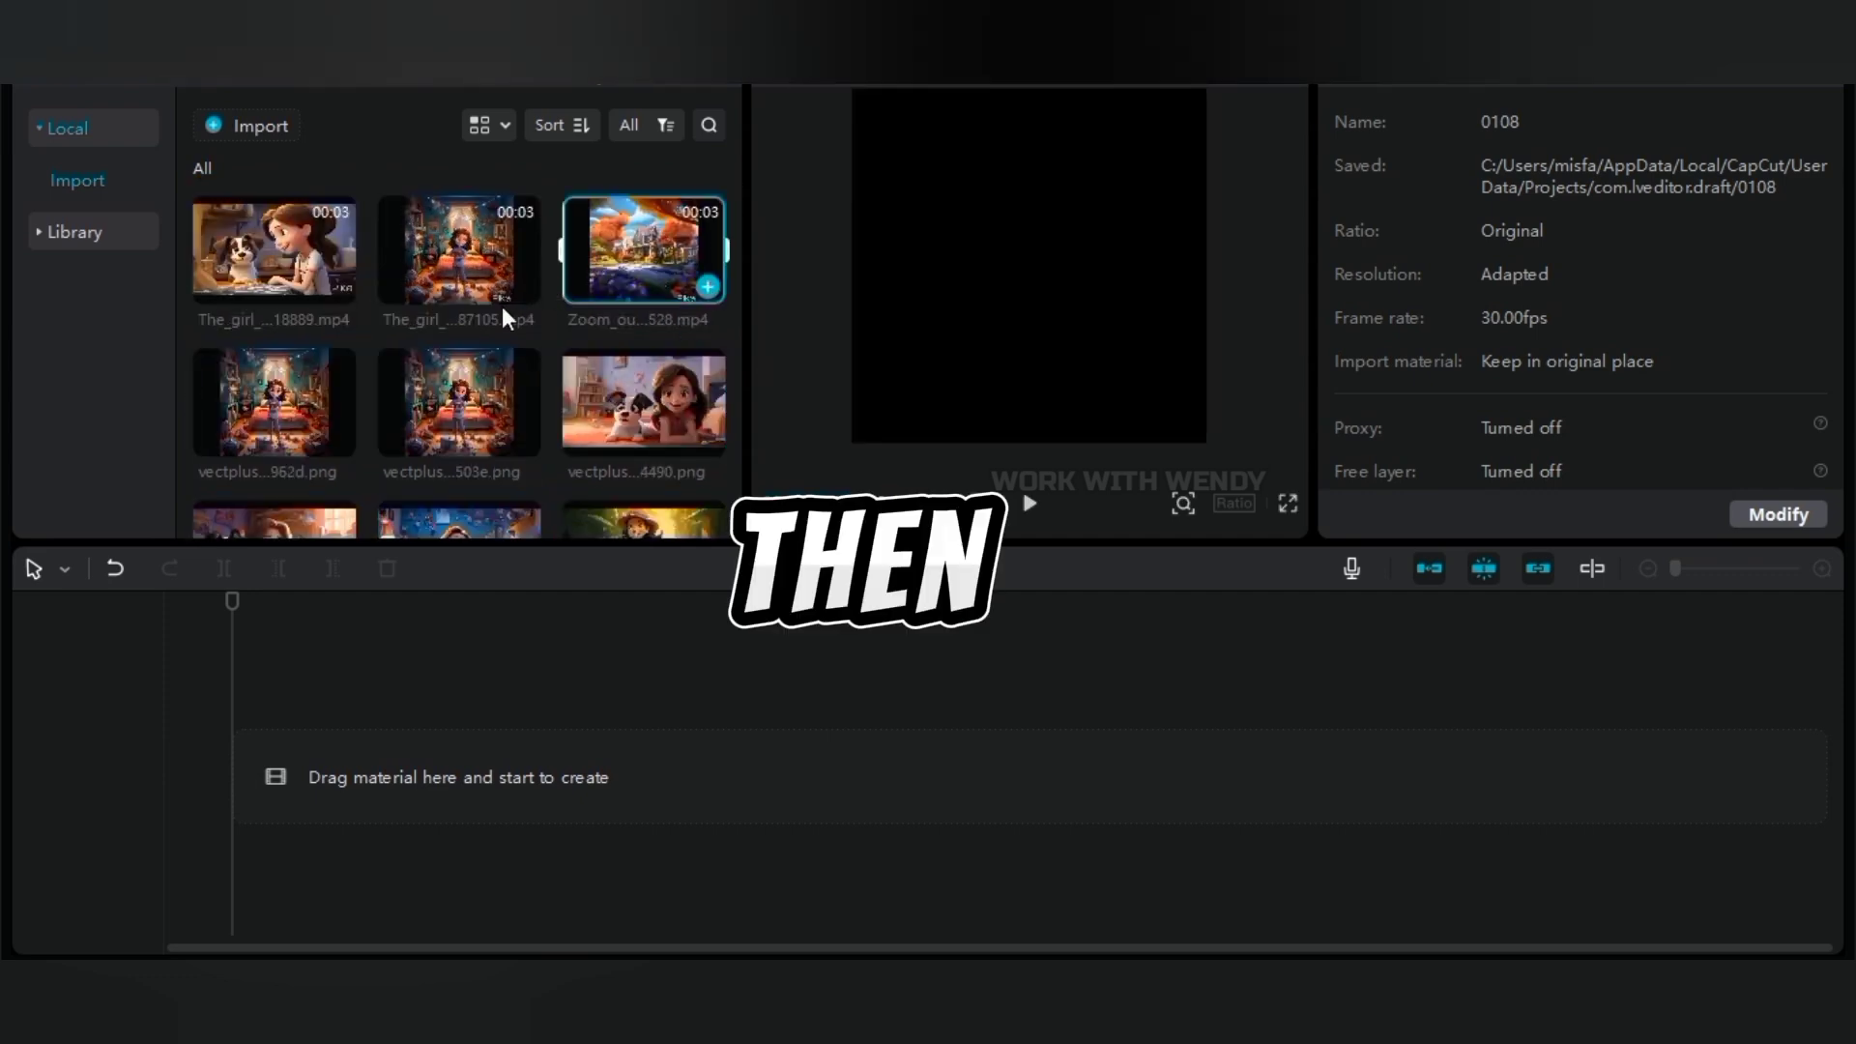
pyautogui.click(522, 286)
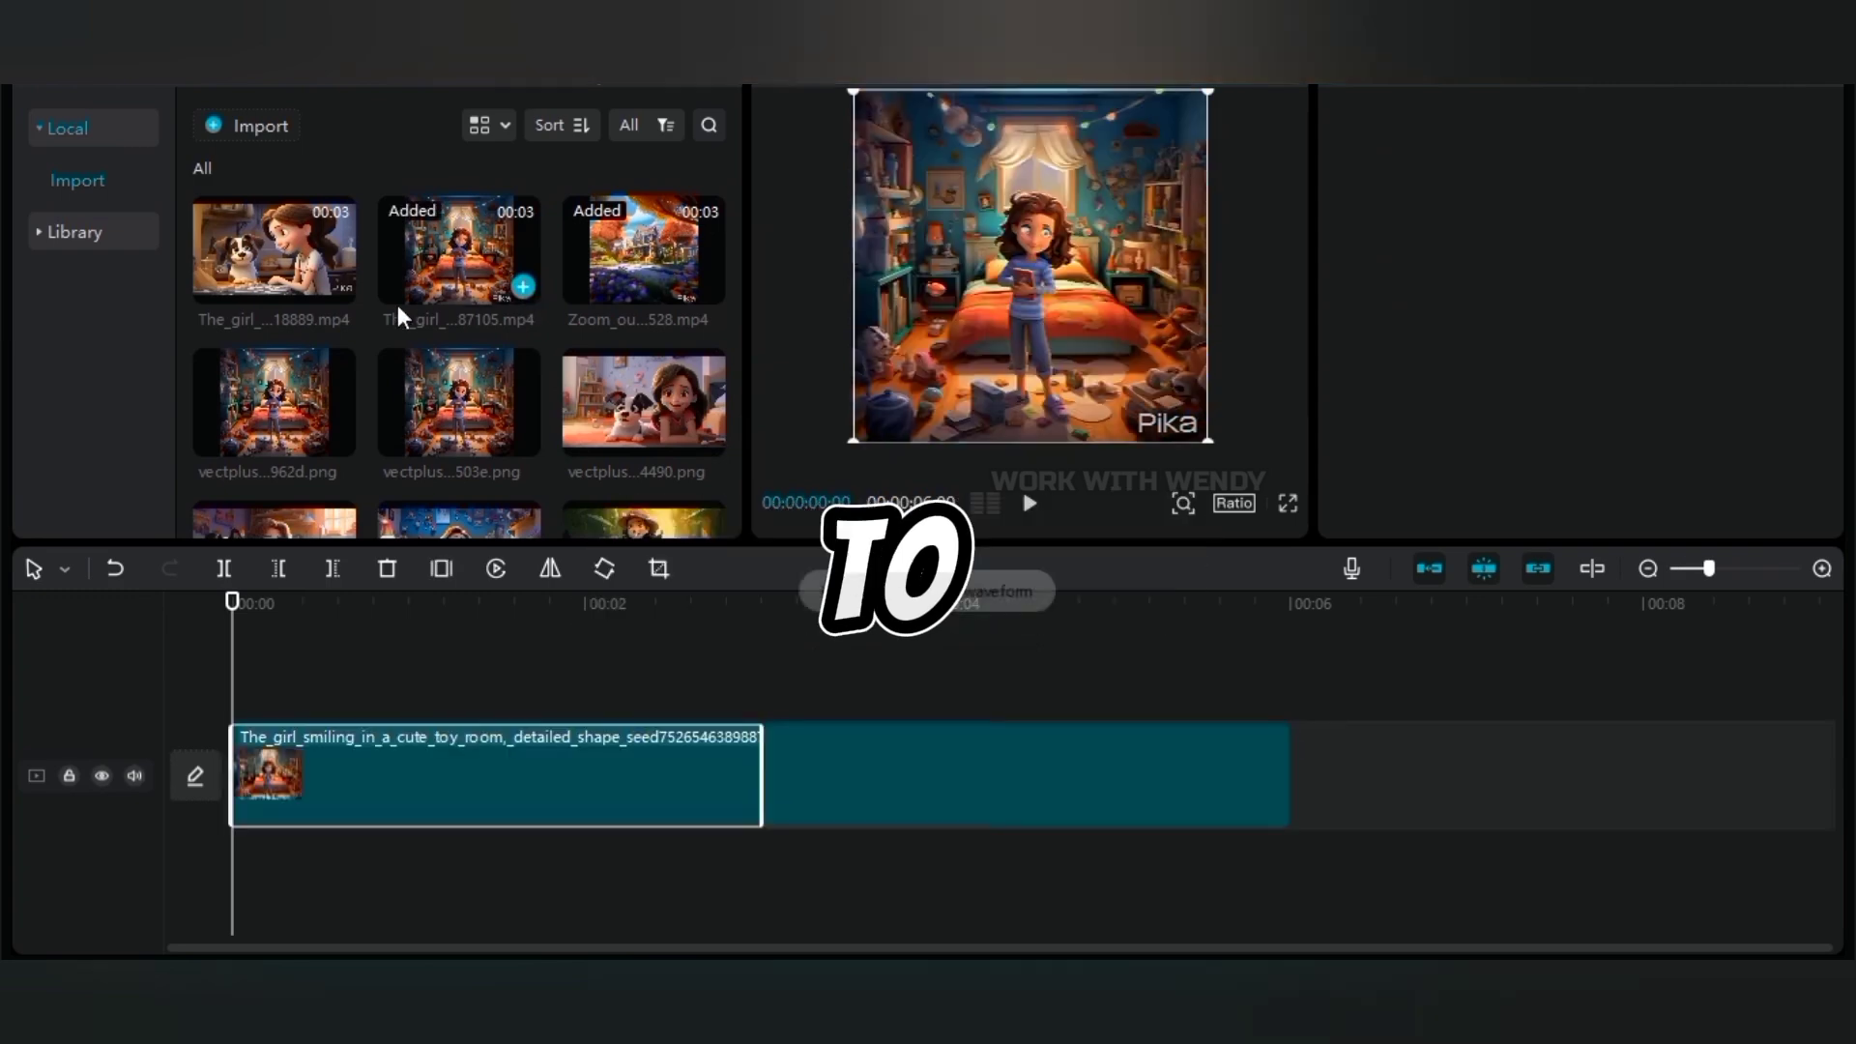
pyautogui.click(337, 287)
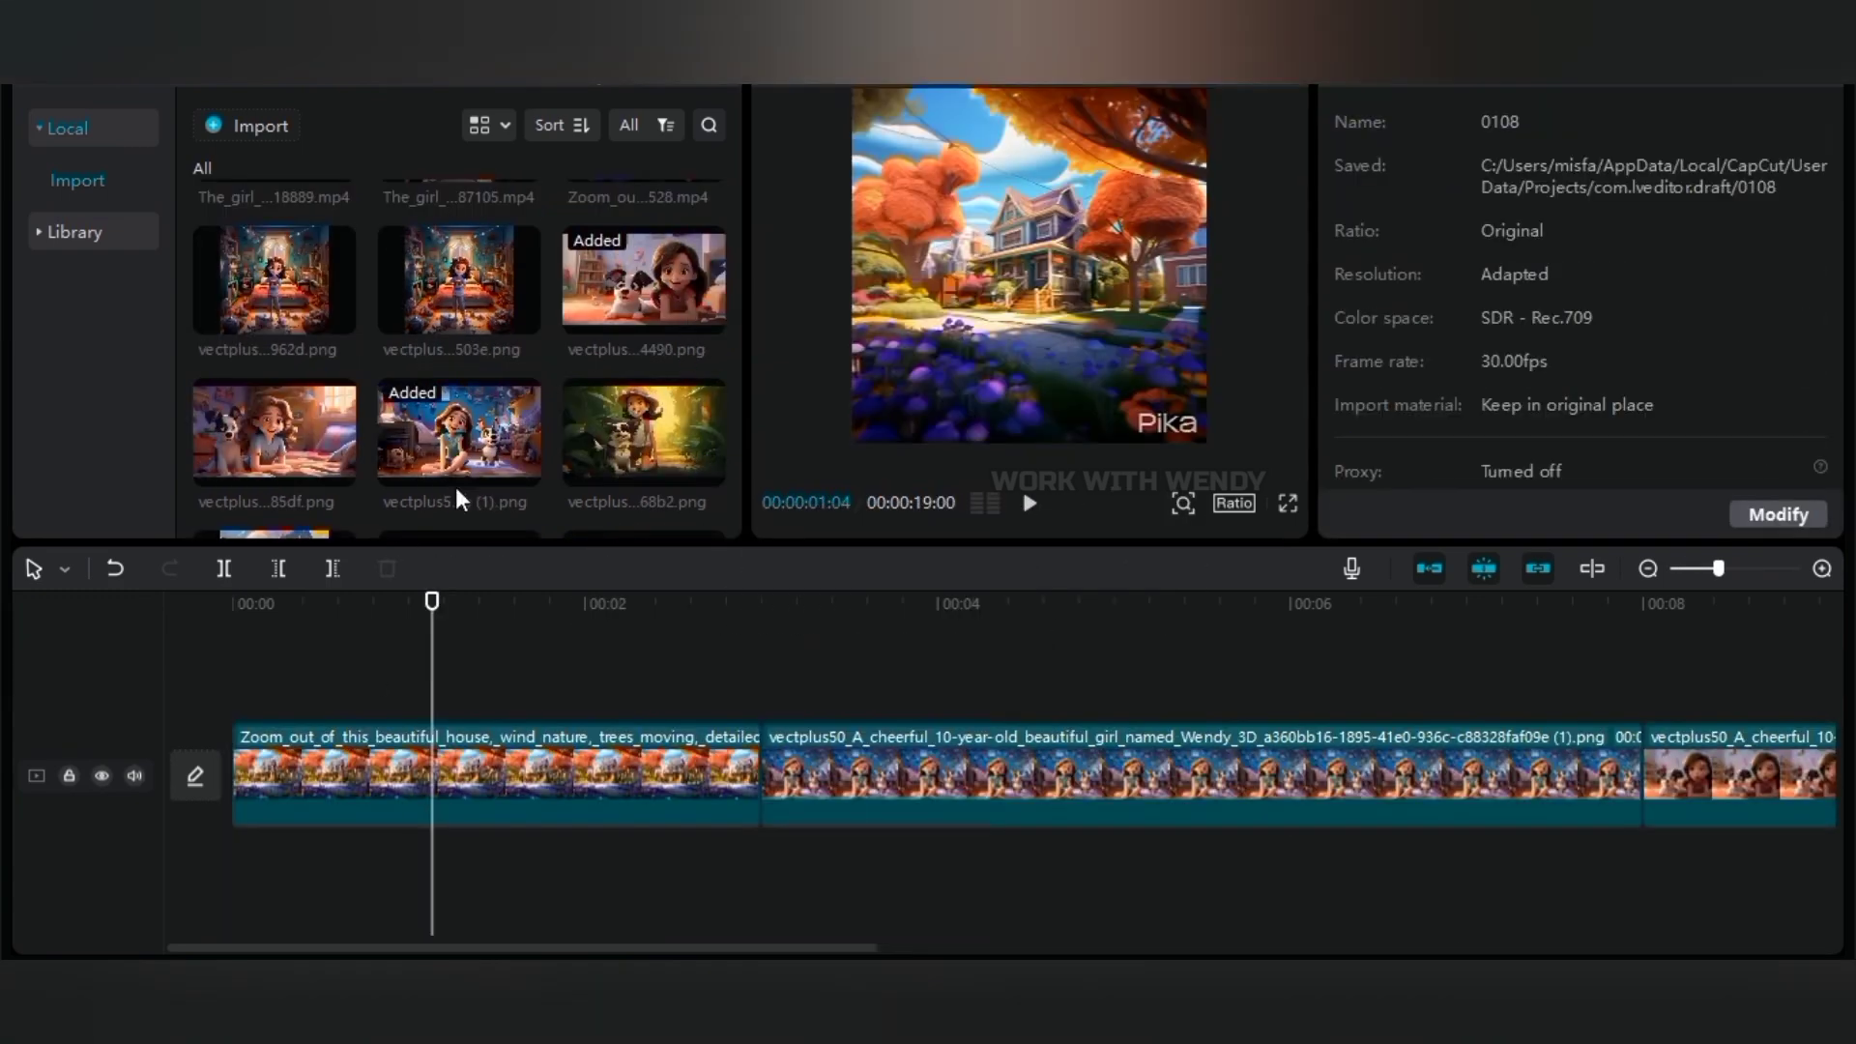
# Add the Play.ht narration audio at the timeline's start and insert the vectplus...1eac.png corgi image after the last clip at 19 seconds
pyautogui.scroll(-2, 483, 423)
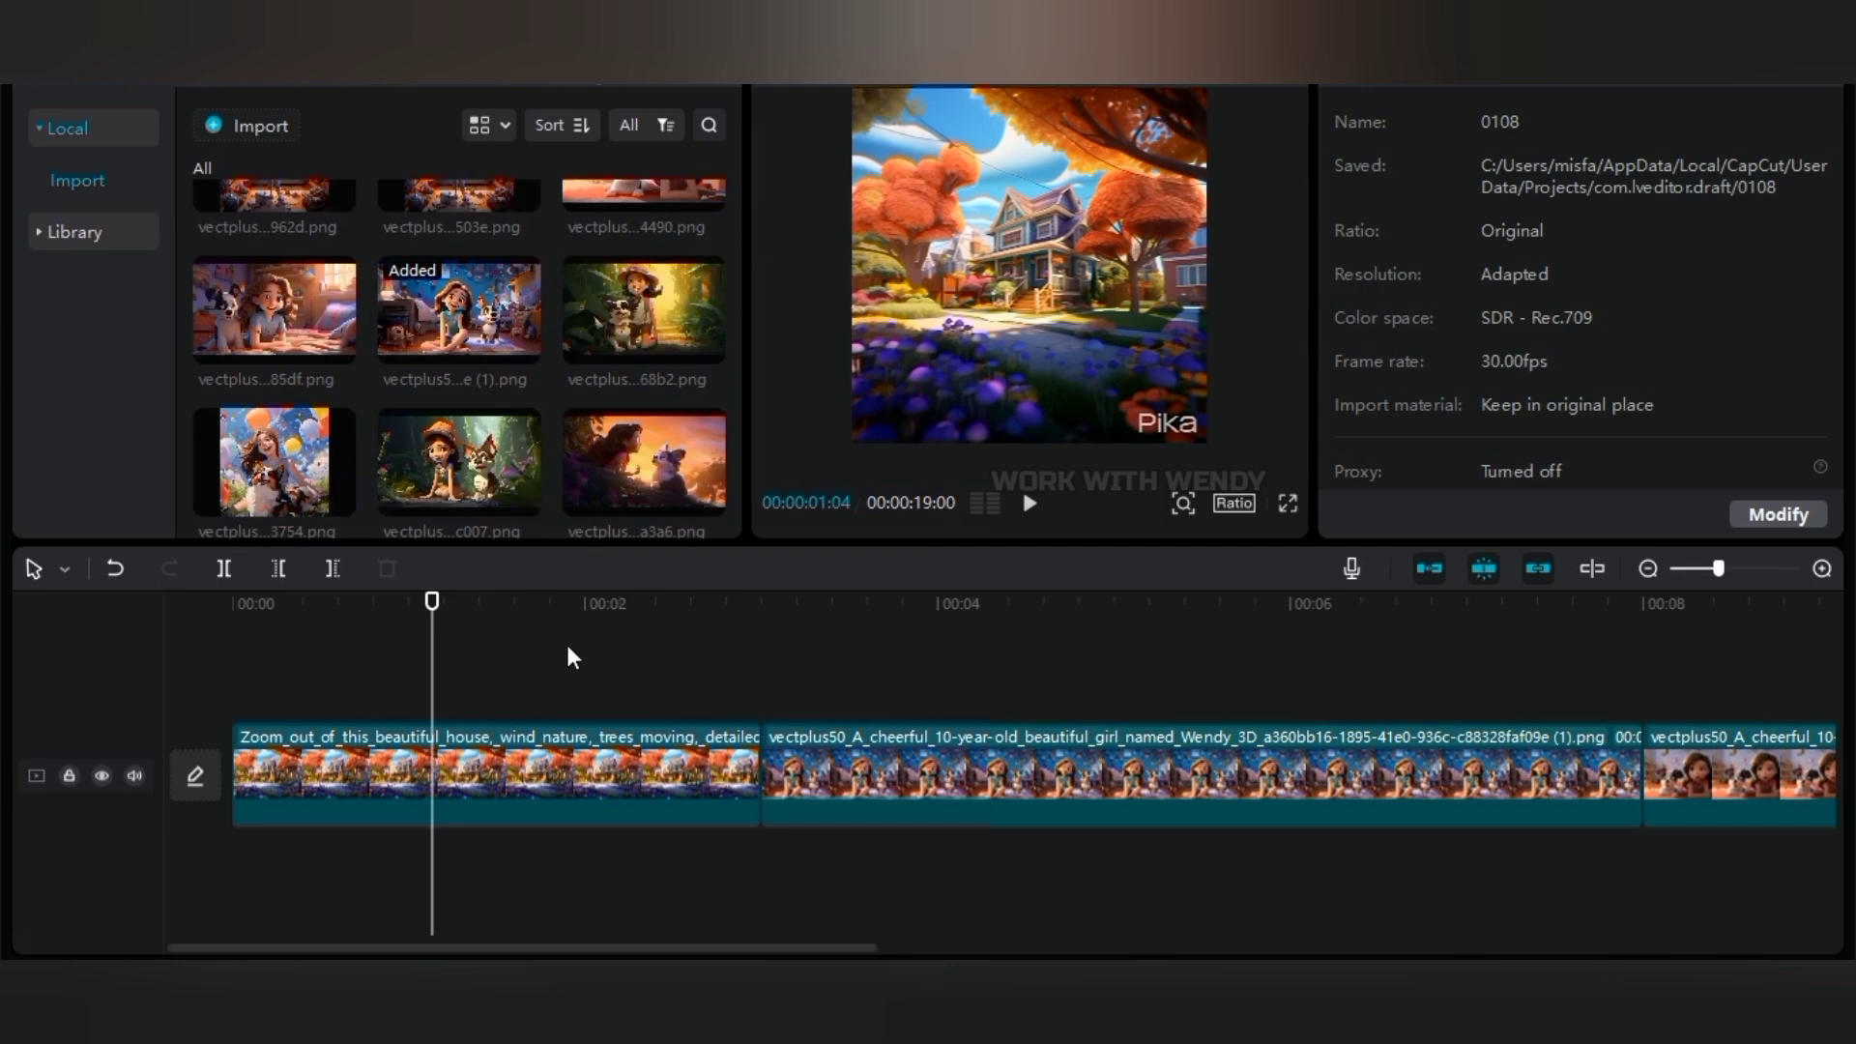
pyautogui.press('Home')
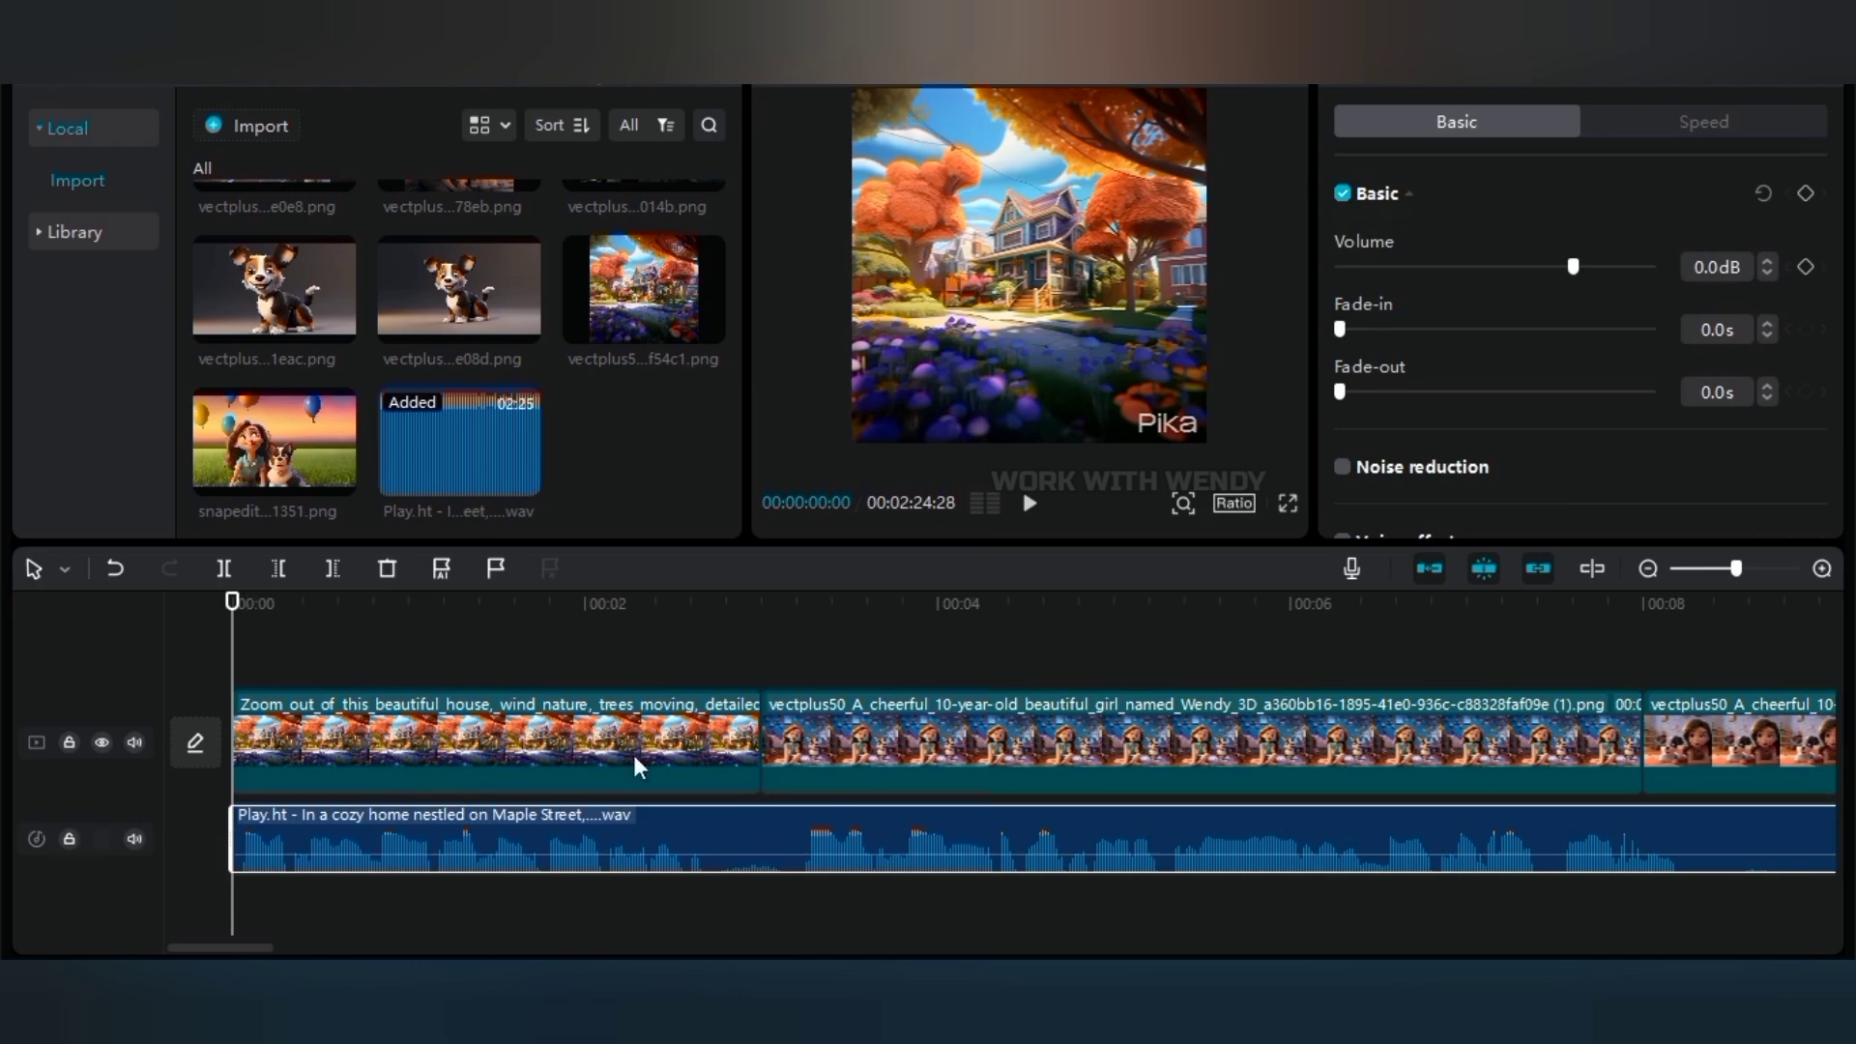
pyautogui.moveTo(1735, 571); pyautogui.dragTo(1724, 573)
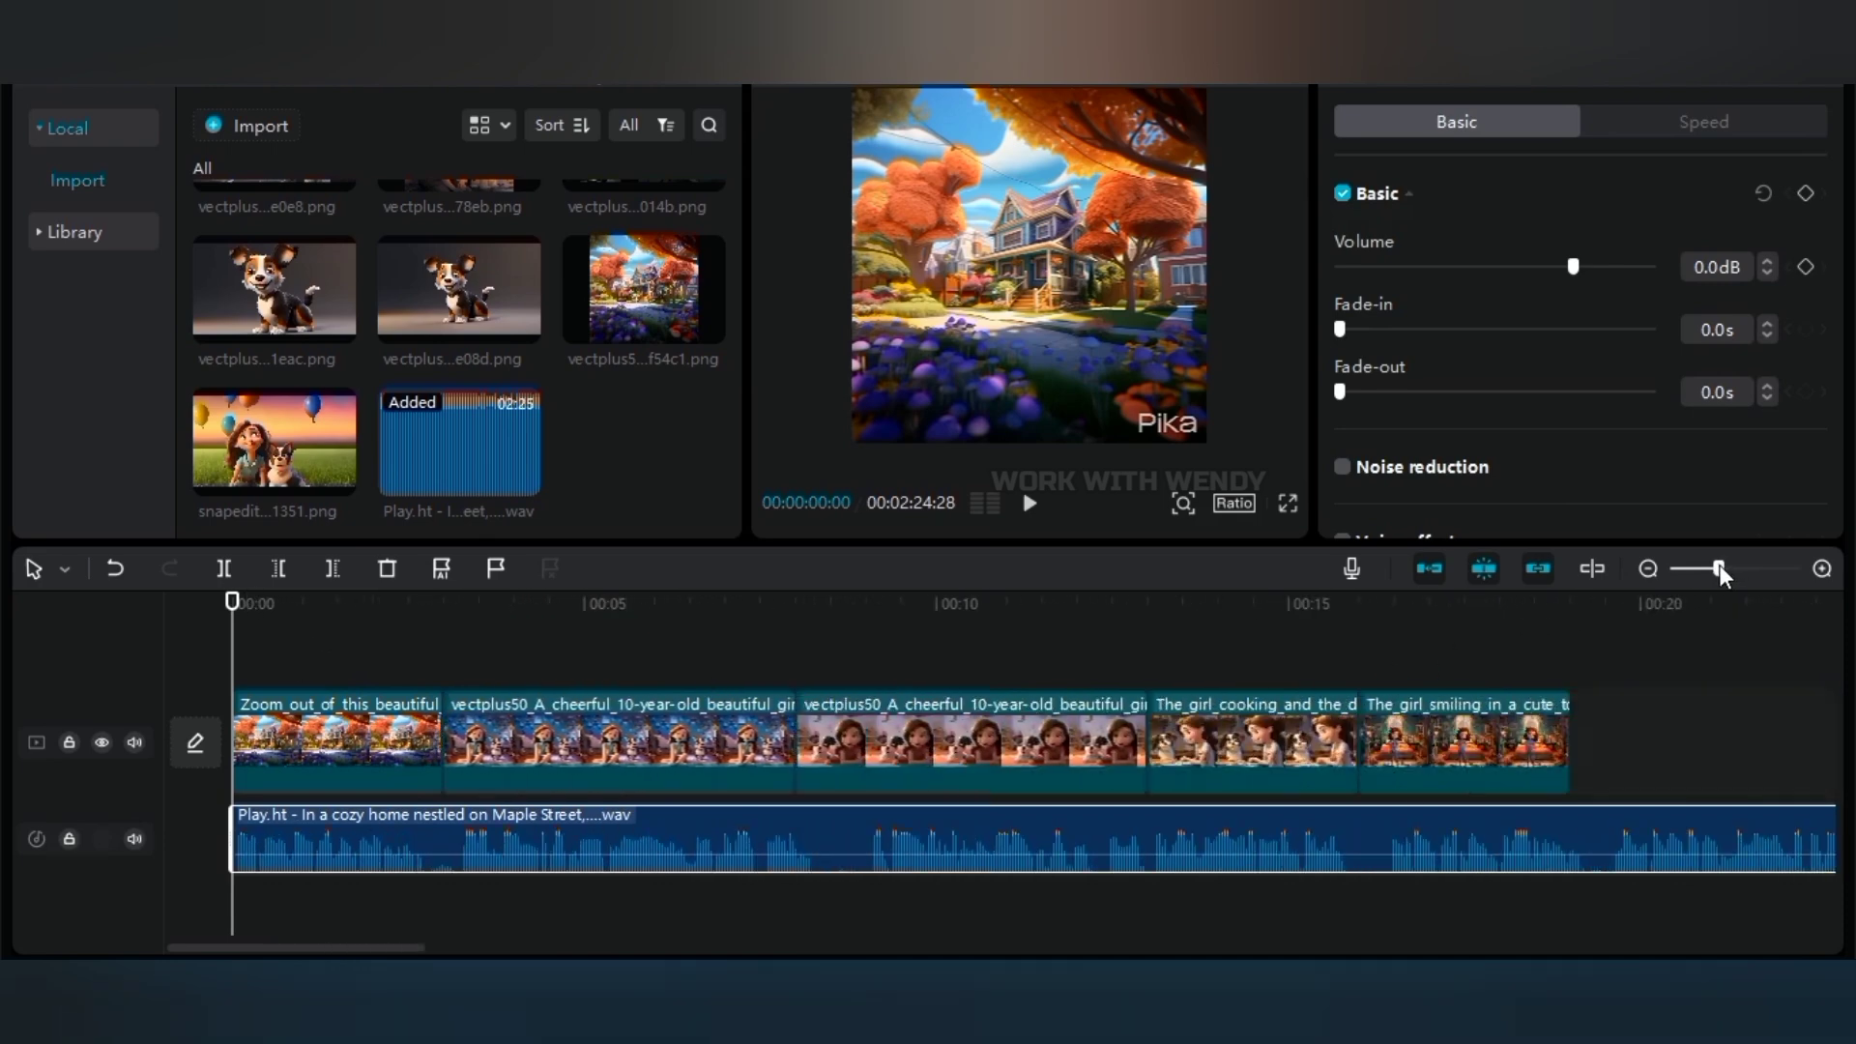
pyautogui.moveTo(231, 607); pyautogui.dragTo(1568, 669)
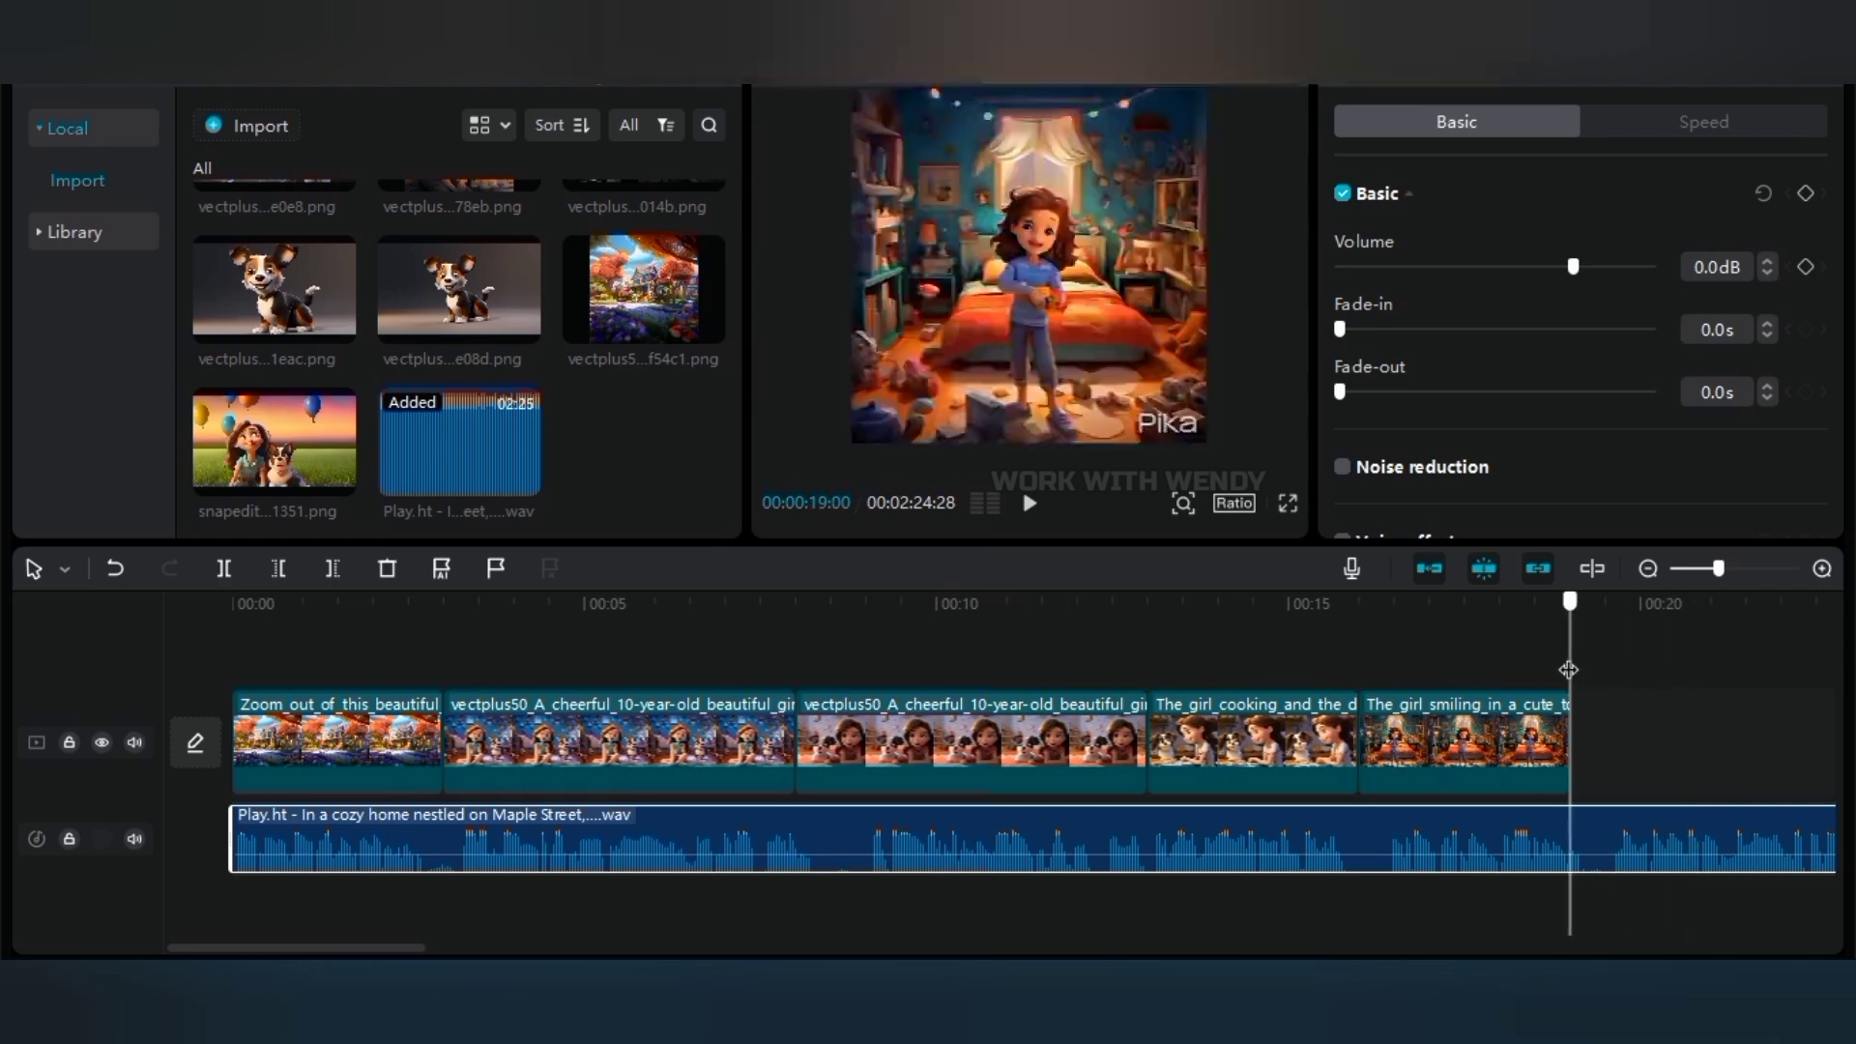
pyautogui.click(338, 326)
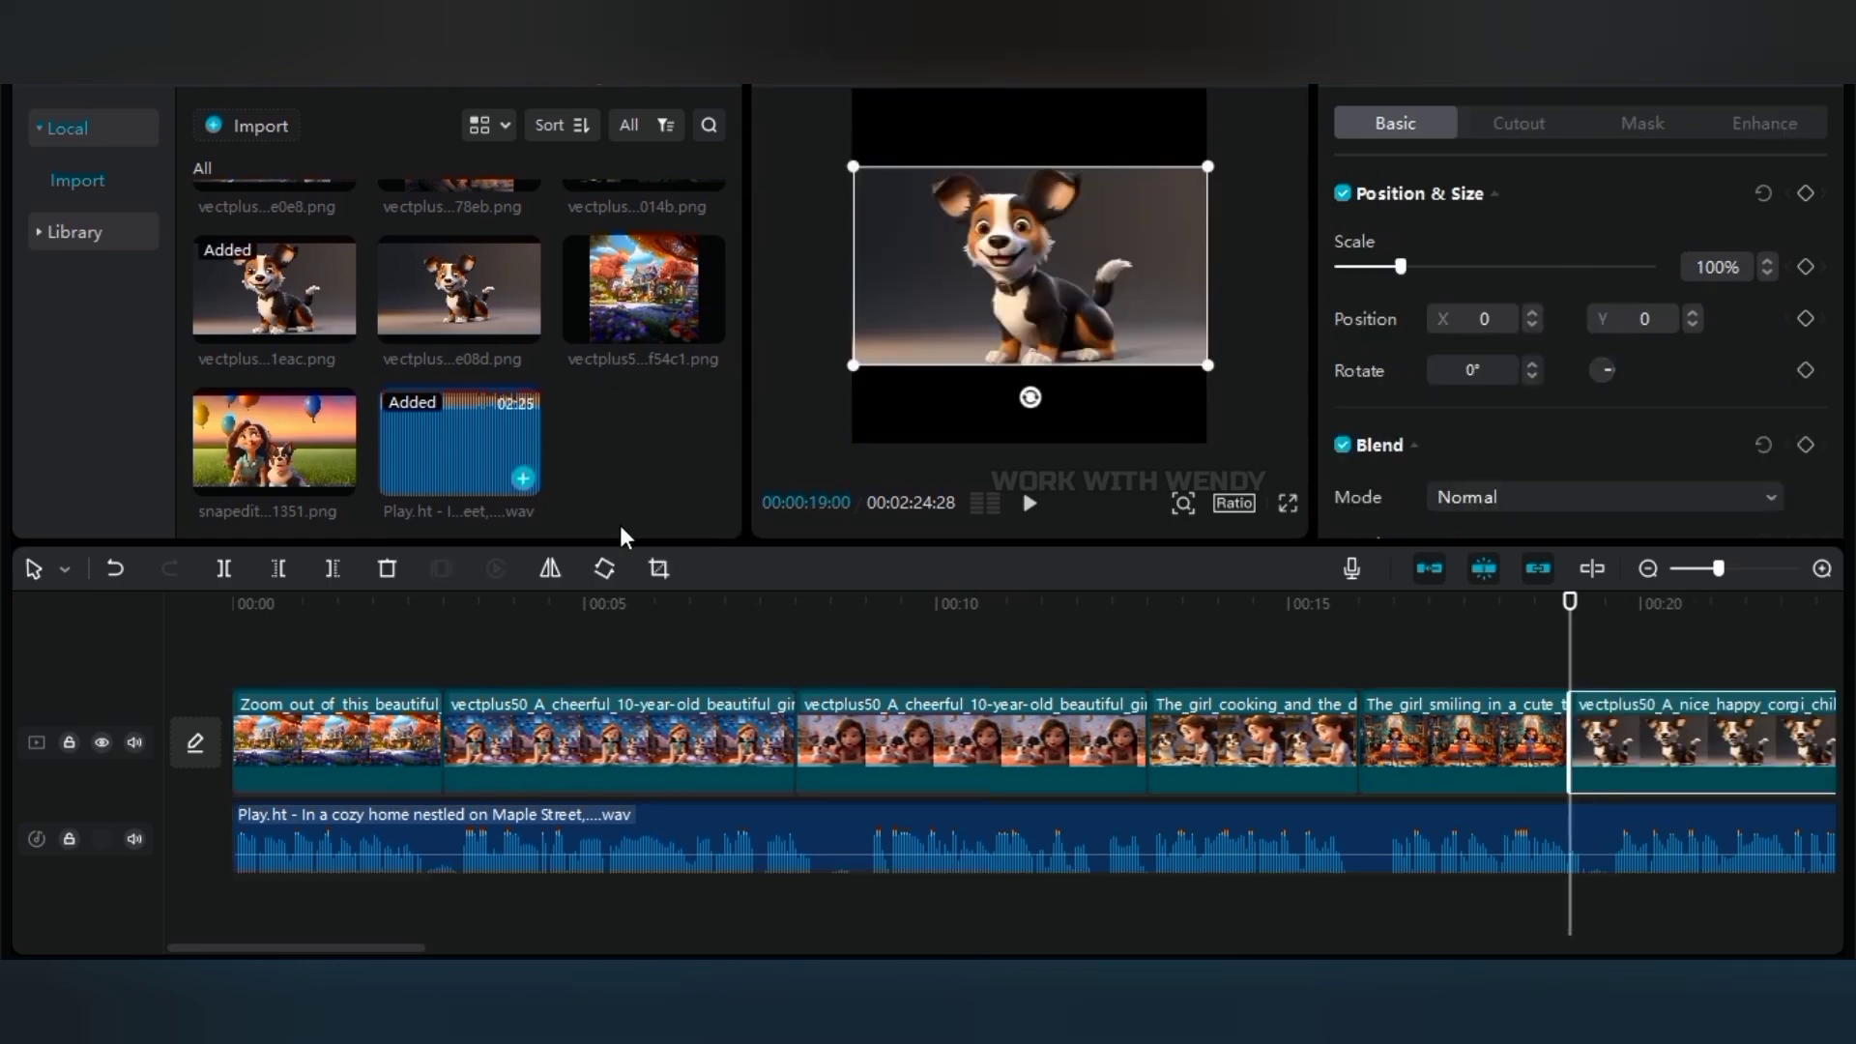
# Reorder the clips so the toy-room video follows the house and the girl-and-puppy close-up image sits between the cooking video and the corgi
pyautogui.moveTo(1067, 766); pyautogui.dragTo(1411, 758)
pyautogui.click(976, 744)
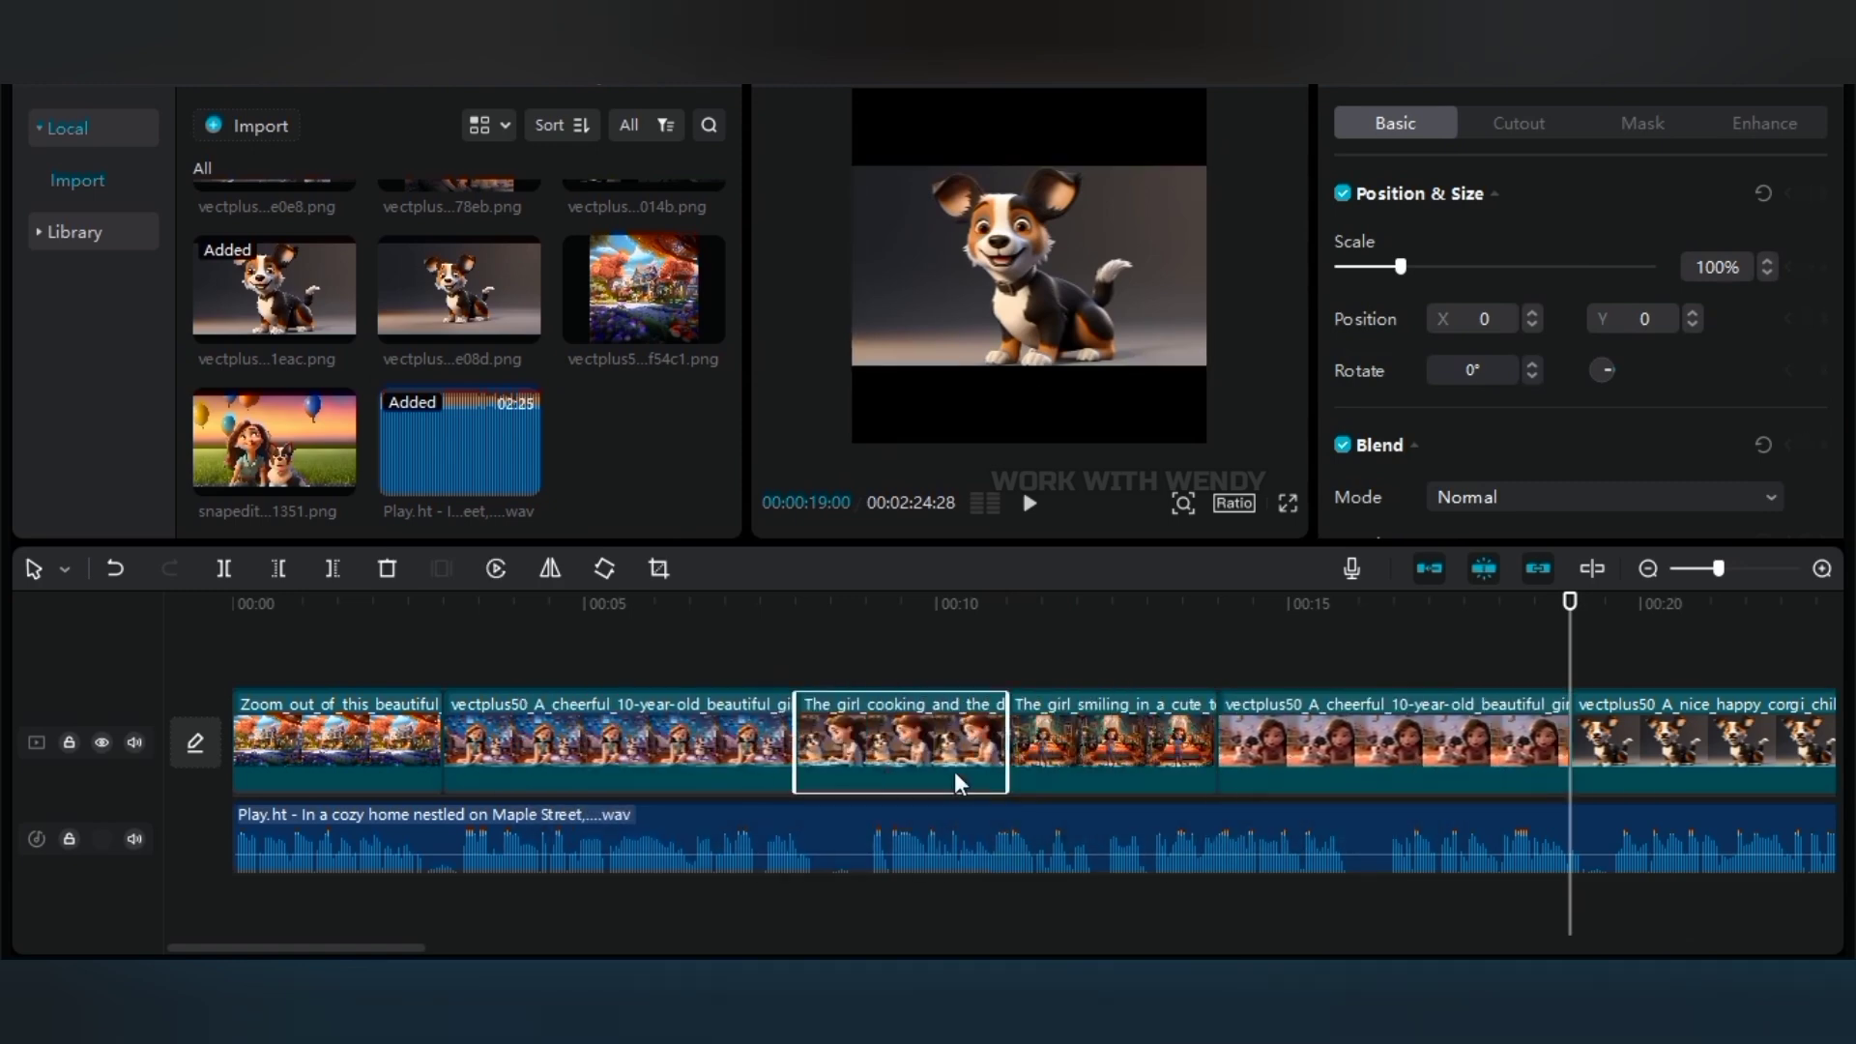
pyautogui.moveTo(1097, 773); pyautogui.dragTo(589, 745)
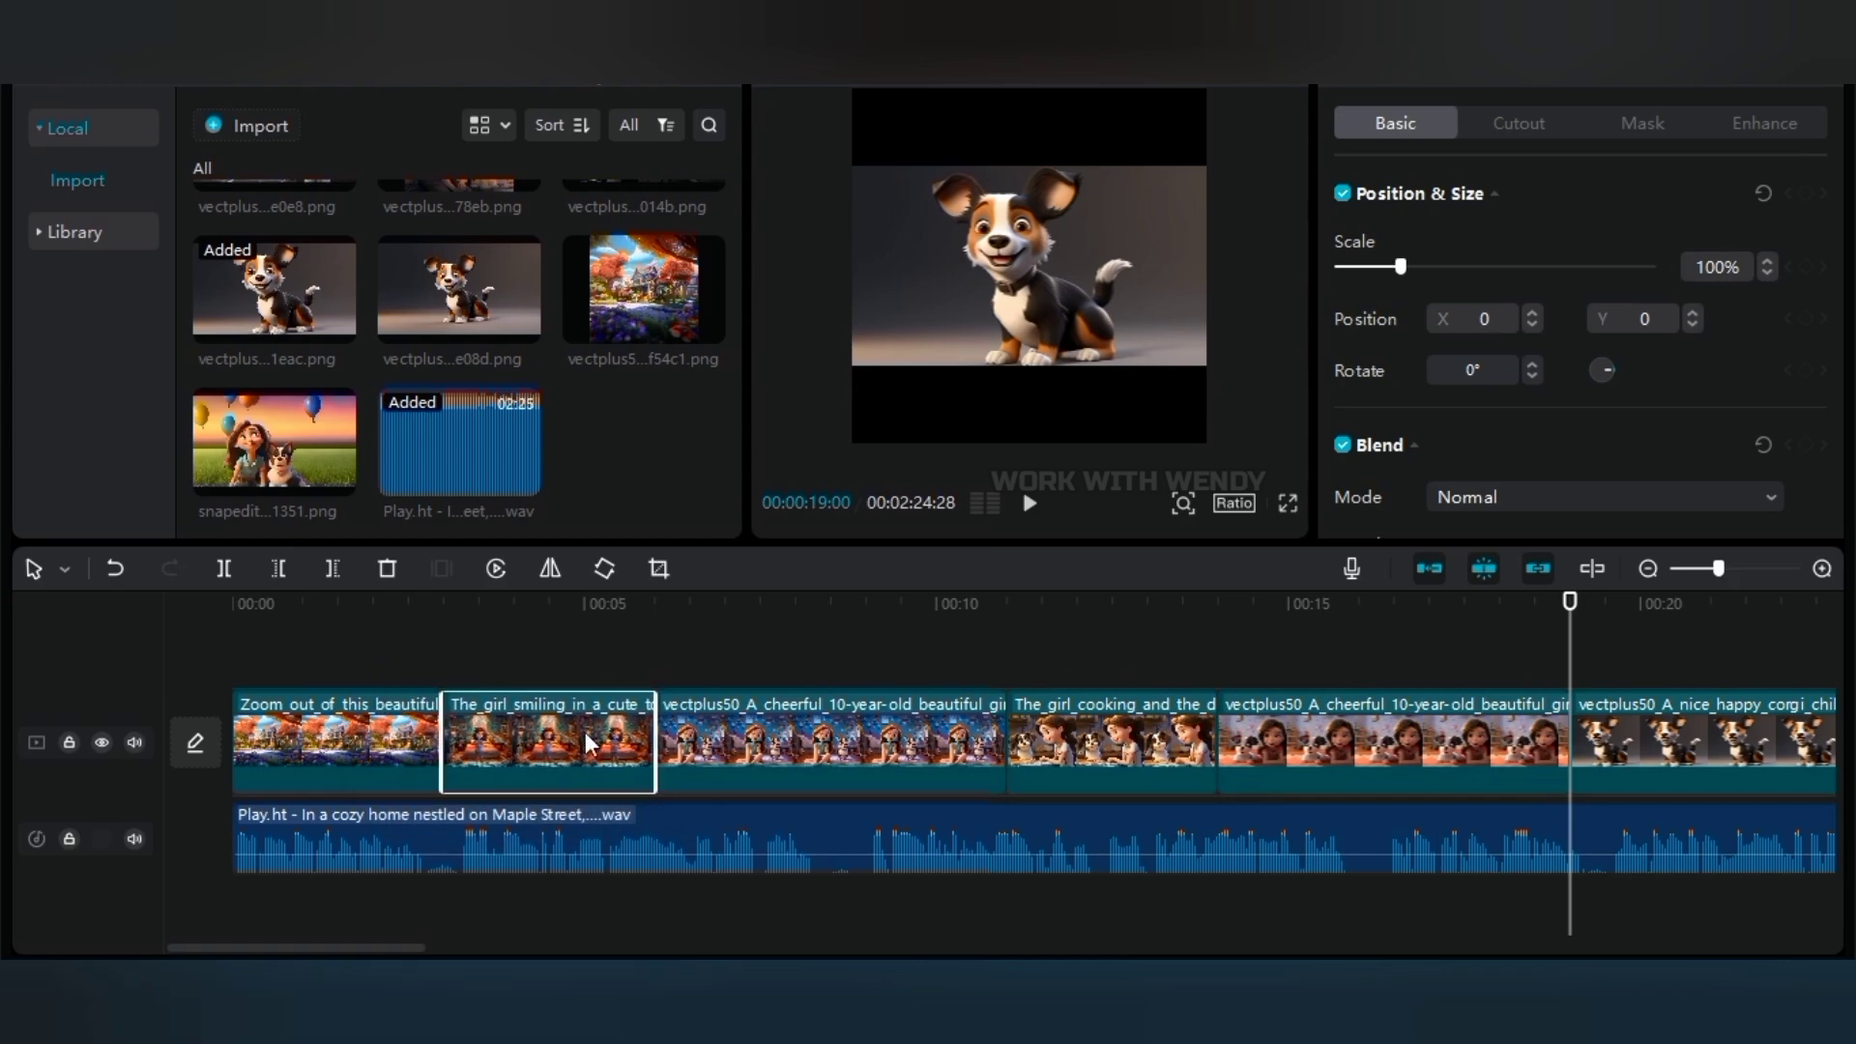
pyautogui.click(844, 770)
pyautogui.click(901, 926)
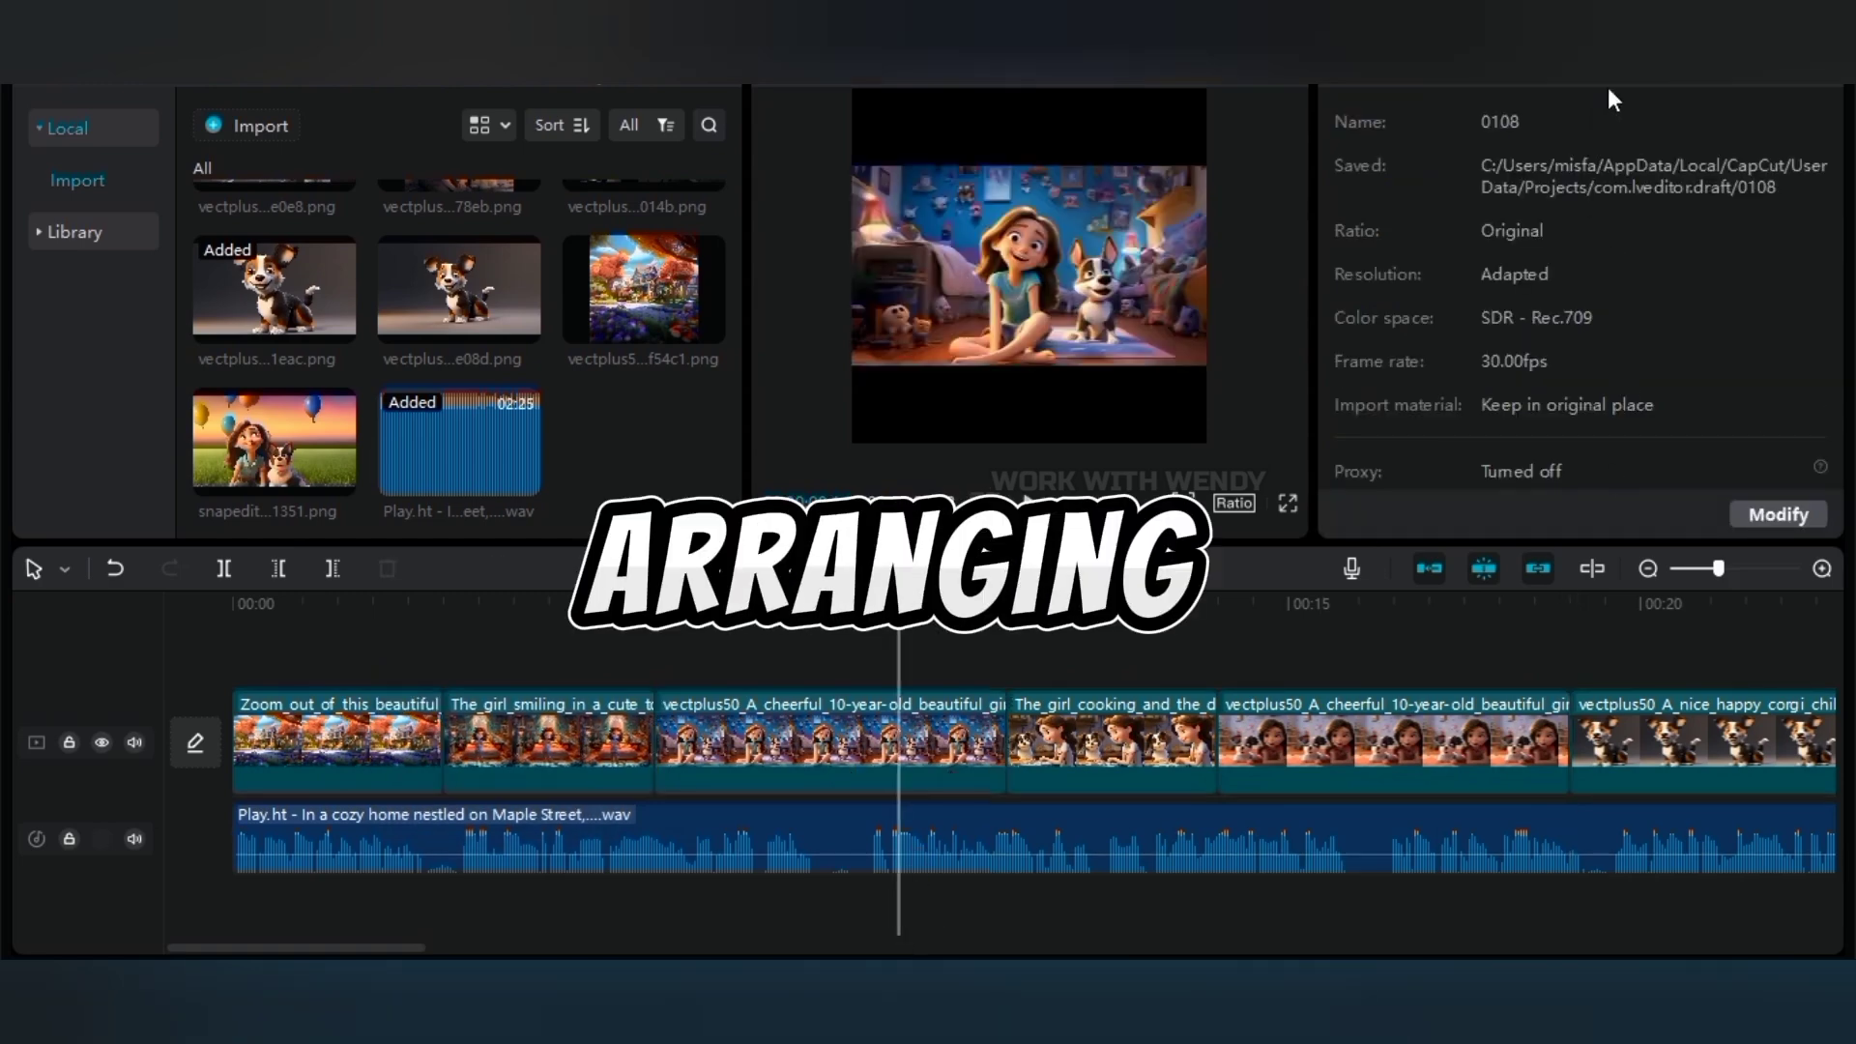